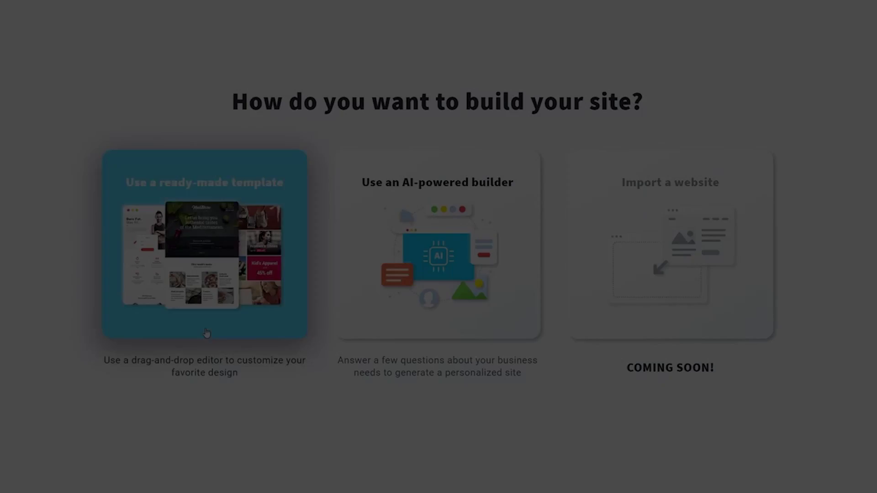
{"action": "type", "text": "od"}
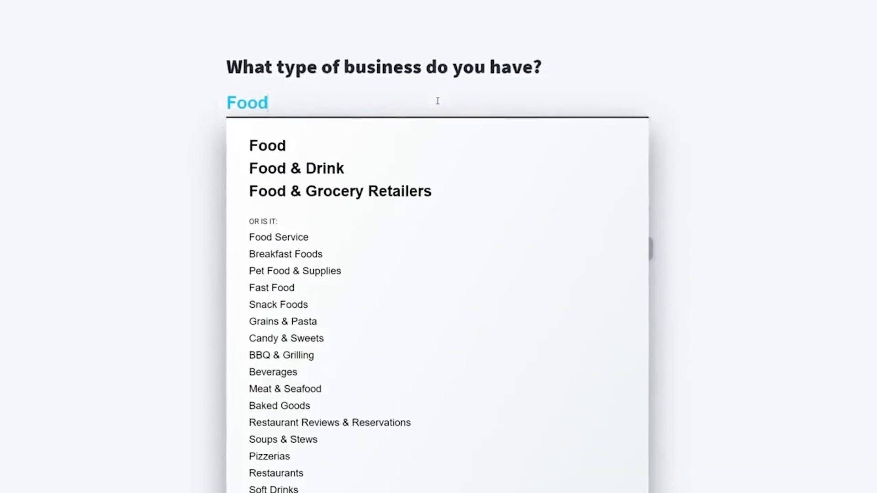
Step: Describe the site as a Food & Grocery Retailers business website and apply the Lead colour theme
{"action": "left_click", "coordinate": [368, 188]}
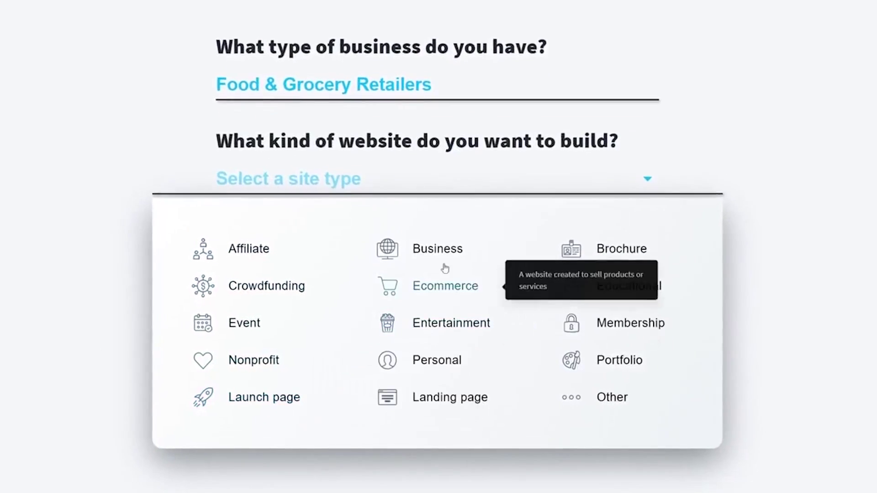
{"action": "left_click", "coordinate": [439, 254]}
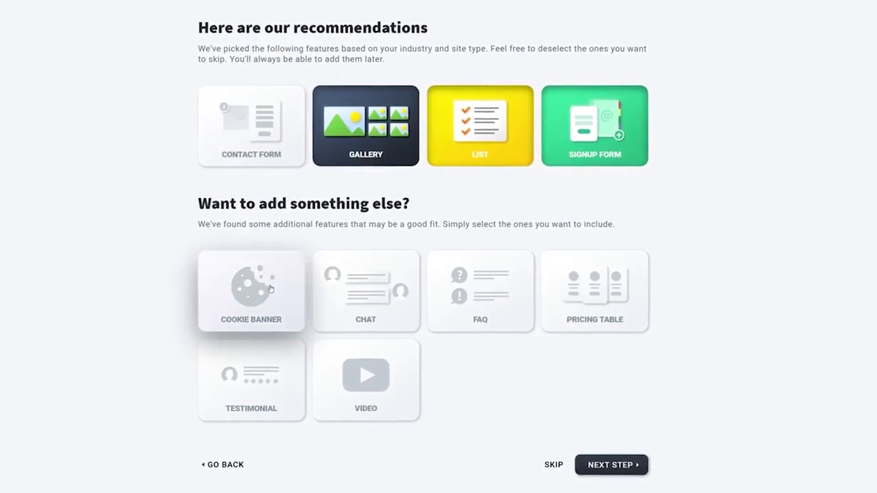
{"action": "left_click", "coordinate": [615, 469]}
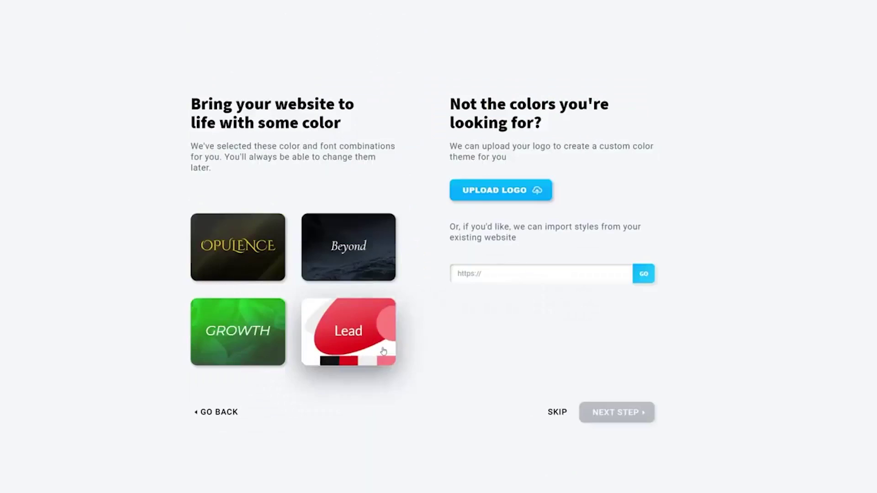
{"action": "left_click", "coordinate": [637, 442]}
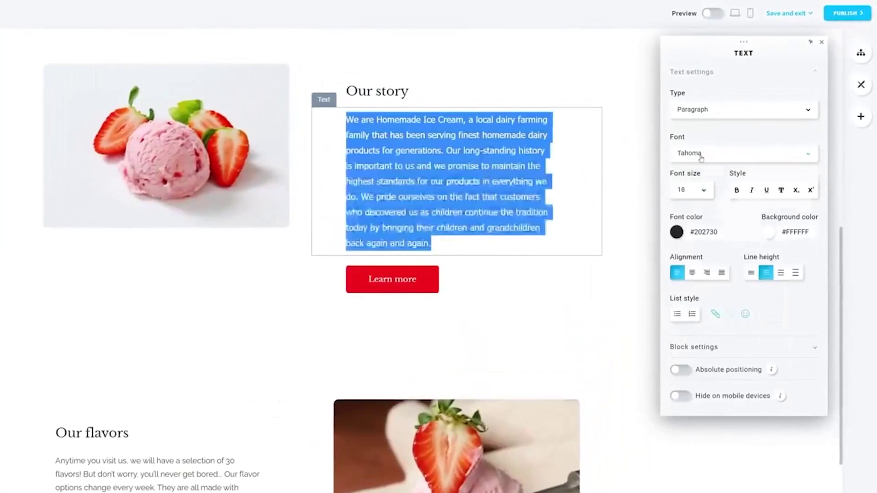
Step: Give the Our story paragraph Raleway font and a pink background, and swap its image and text sides
{"action": "left_click", "coordinate": [701, 158]}
{"action": "left_click", "coordinate": [689, 222]}
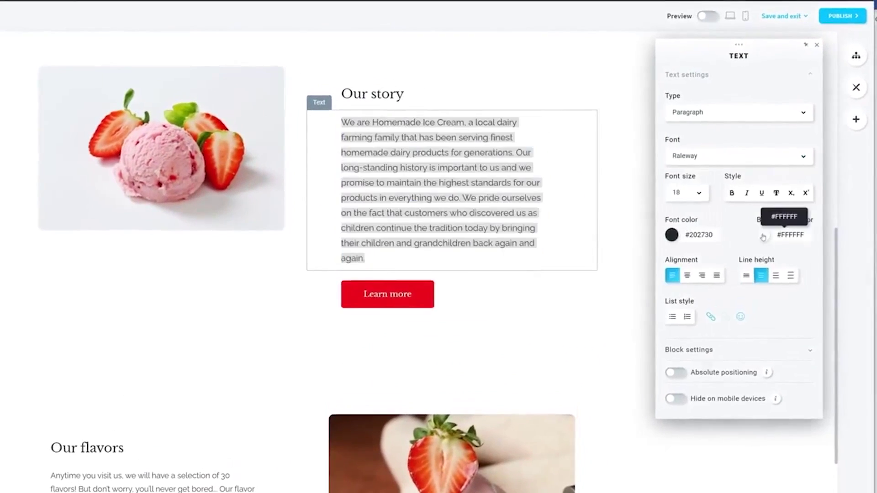
{"action": "left_click", "coordinate": [769, 232]}
{"action": "left_click", "coordinate": [754, 288]}
{"action": "left_click", "coordinate": [672, 278]}
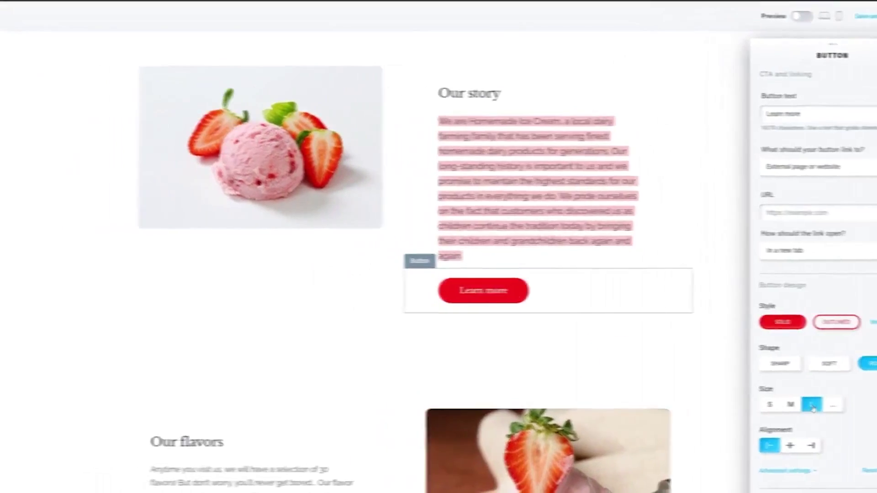
{"action": "left_click", "coordinate": [439, 172]}
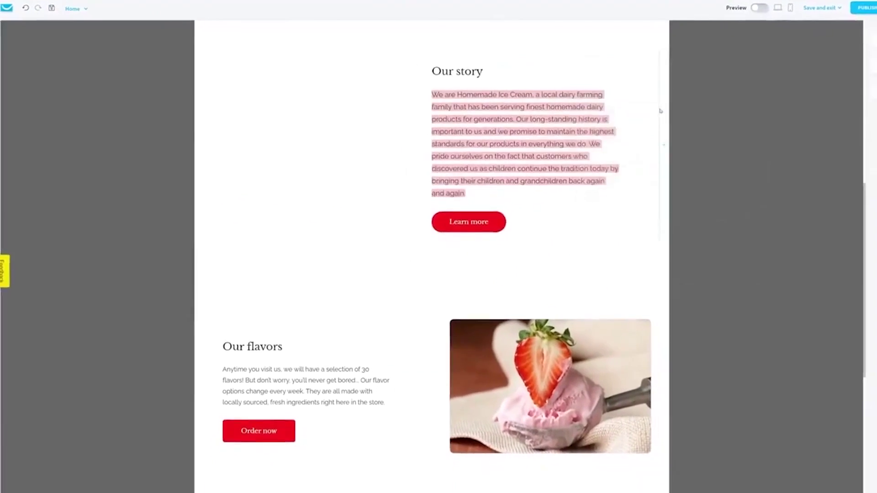
Step: Set the popup to medium size and review its position and display options
{"action": "left_click", "coordinate": [864, 39]}
{"action": "left_click", "coordinate": [819, 194]}
{"action": "left_click", "coordinate": [750, 246]}
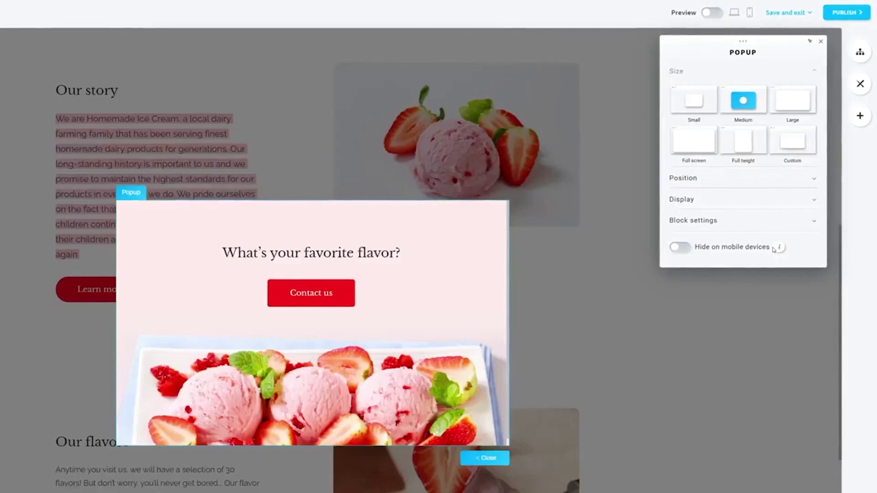
{"action": "left_click", "coordinate": [692, 101]}
{"action": "left_click", "coordinate": [791, 142]}
{"action": "left_click", "coordinate": [742, 101]}
{"action": "left_click", "coordinate": [693, 174]}
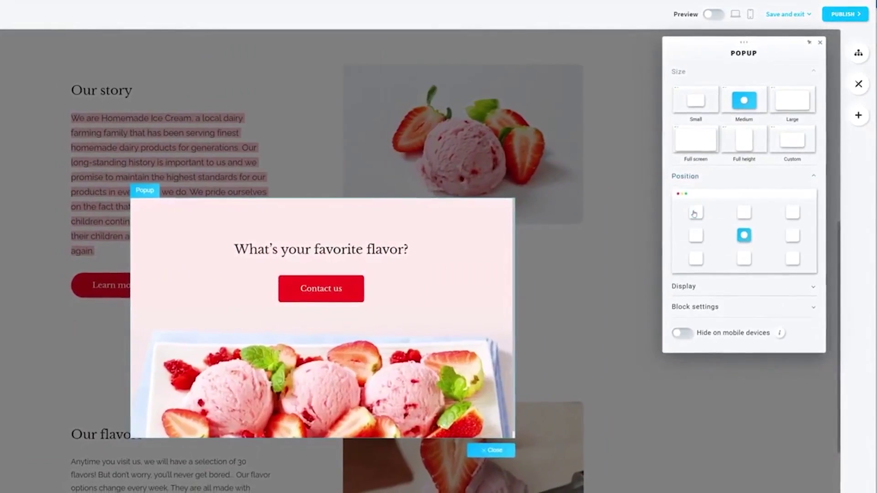
{"action": "left_click", "coordinate": [706, 281]}
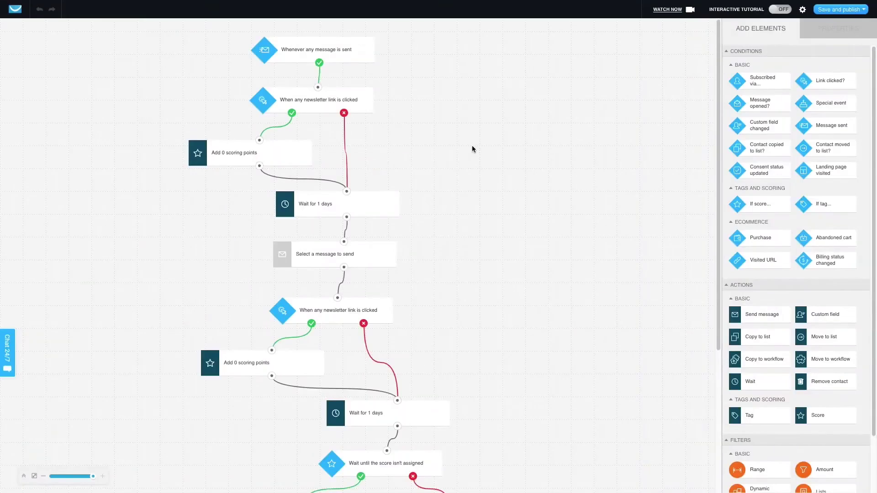
{"action": "scroll", "coordinate": [461, 149], "scroll_direction": "down", "scroll_amount": 5}
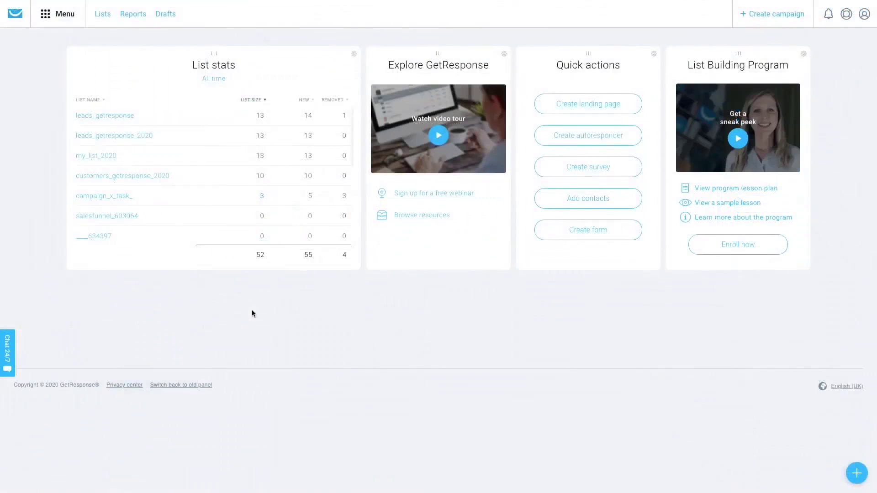
Step: Filter the automation templates by Welcome and load the Simple welcome message template
{"action": "left_click", "coordinate": [62, 19]}
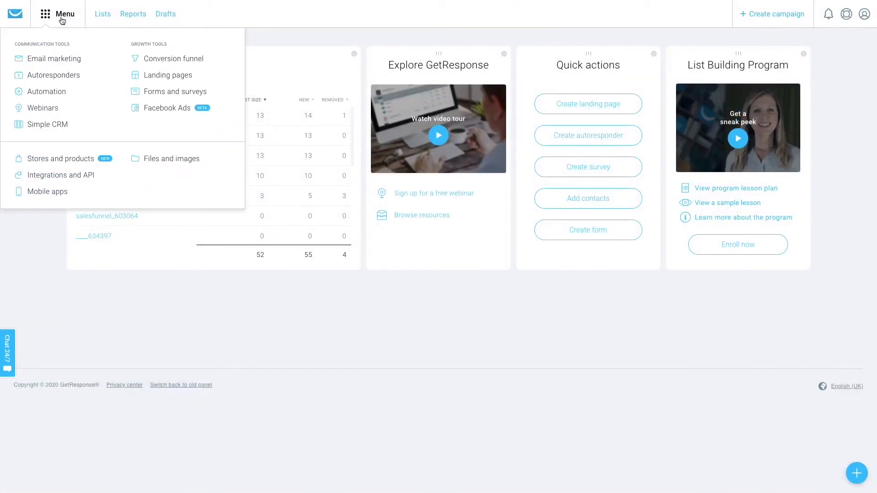
{"action": "left_click", "coordinate": [49, 92]}
{"action": "scroll", "coordinate": [357, 125], "scroll_direction": "down", "scroll_amount": 2}
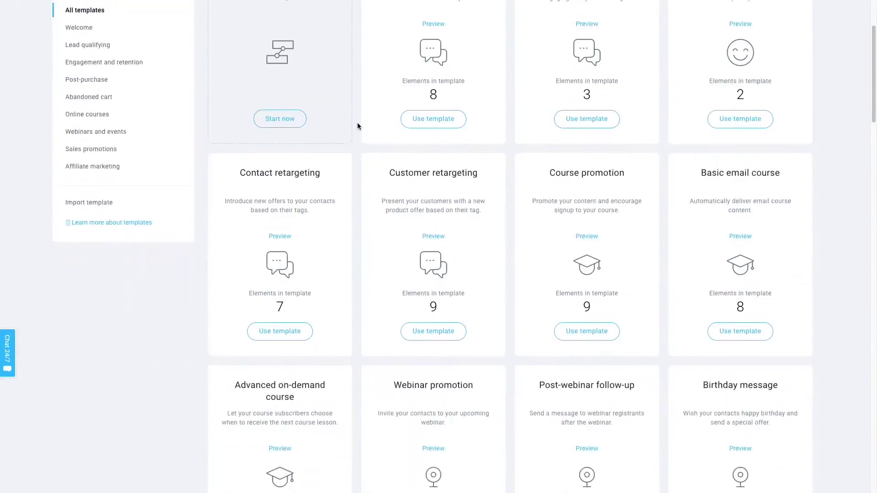
{"action": "scroll", "coordinate": [357, 126], "scroll_direction": "down", "scroll_amount": 4}
{"action": "scroll", "coordinate": [357, 126], "scroll_direction": "down", "scroll_amount": 4}
{"action": "scroll", "coordinate": [357, 126], "scroll_direction": "down", "scroll_amount": 2}
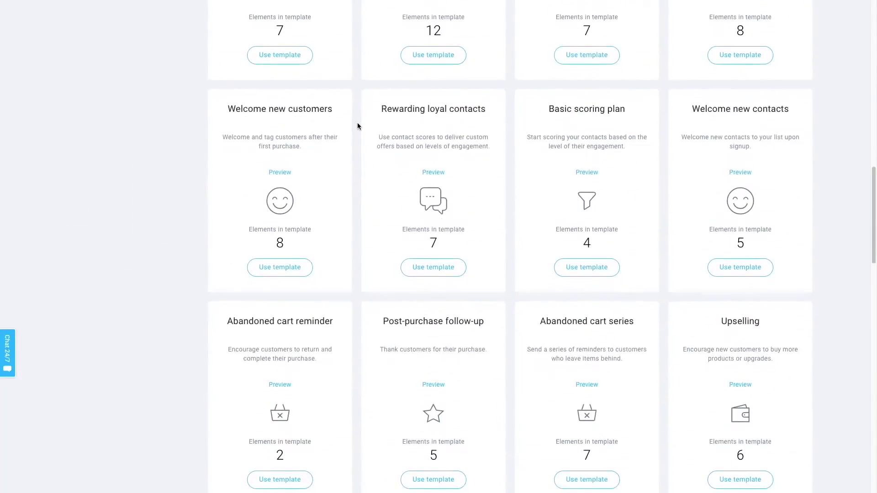
{"action": "scroll", "coordinate": [357, 125], "scroll_direction": "up", "scroll_amount": 2}
{"action": "scroll", "coordinate": [357, 126], "scroll_direction": "up", "scroll_amount": 5}
{"action": "scroll", "coordinate": [357, 125], "scroll_direction": "up", "scroll_amount": 5}
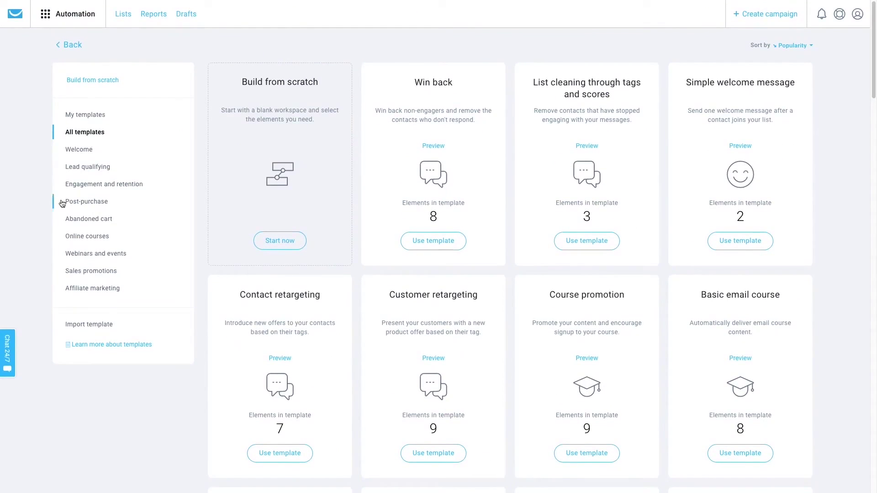
{"action": "left_click", "coordinate": [78, 148]}
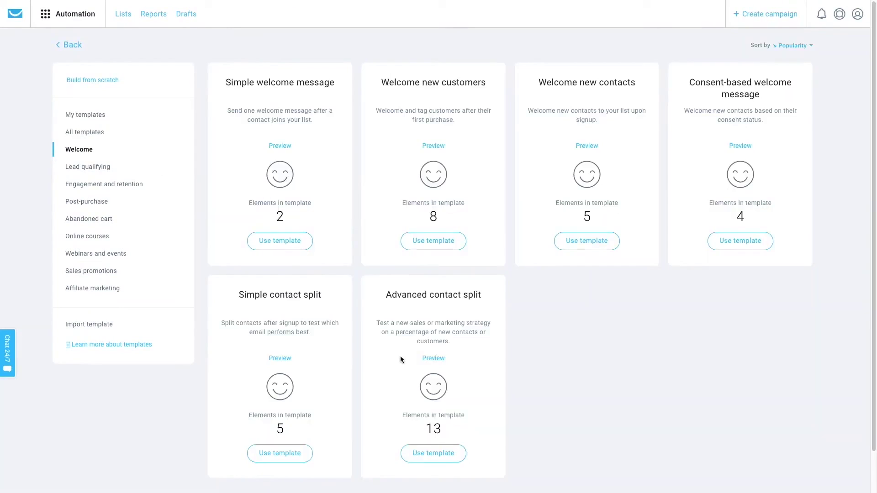
{"action": "left_click", "coordinate": [297, 242]}
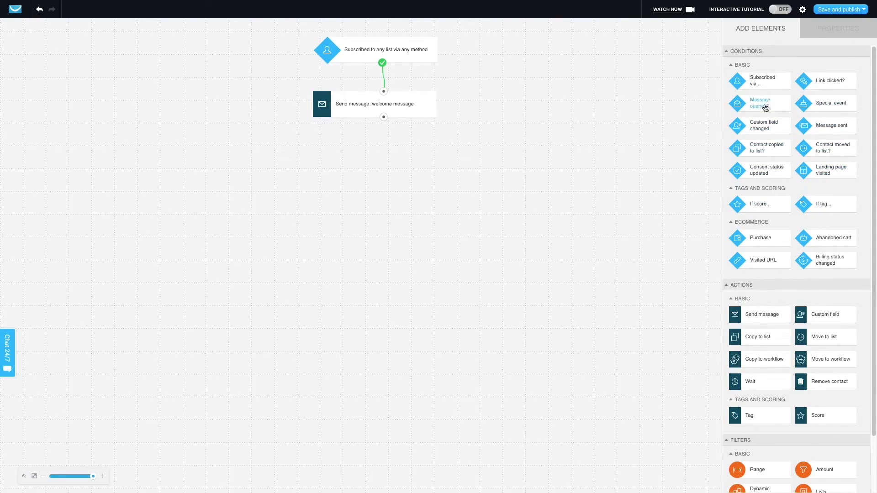
{"action": "left_click_drag", "start_coordinate": [766, 108], "coordinate": [391, 175]}
{"action": "left_click_drag", "start_coordinate": [389, 135], "coordinate": [383, 131]}
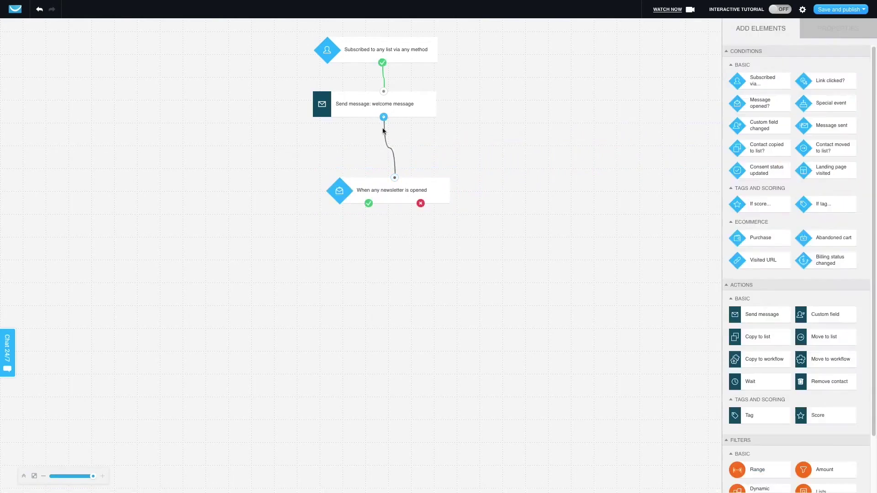
{"action": "left_click", "coordinate": [395, 194]}
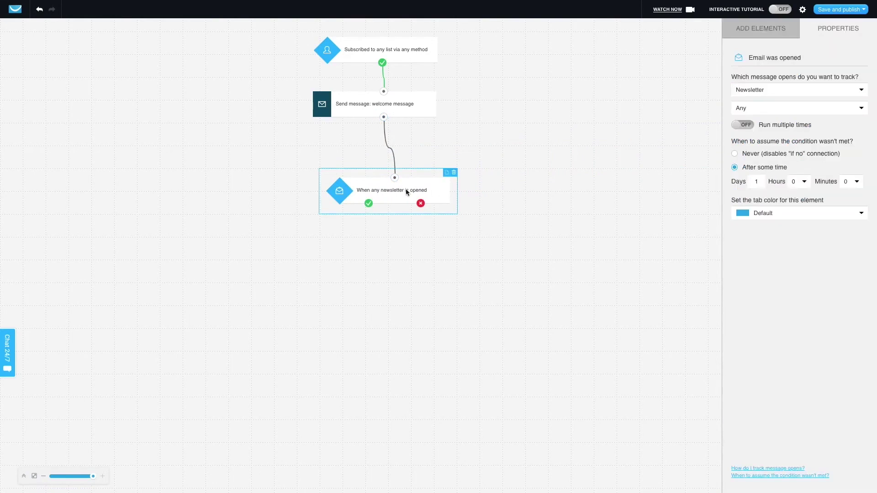
{"action": "left_click", "coordinate": [454, 174]}
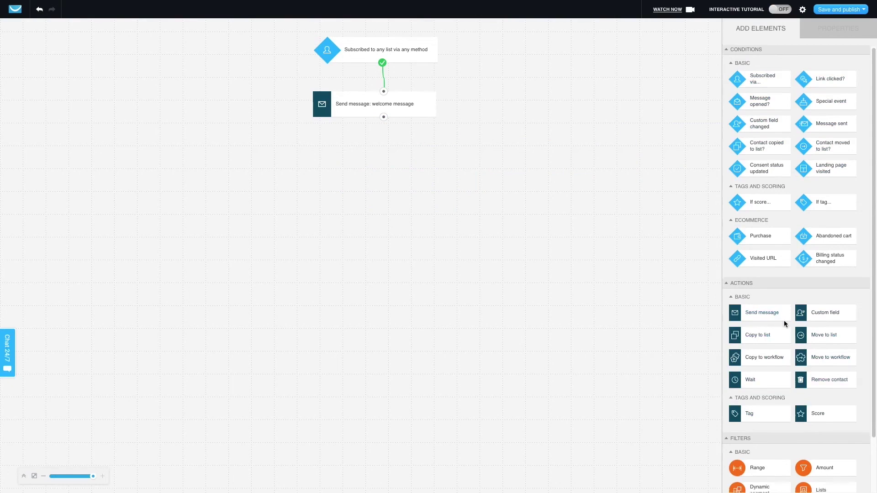
{"action": "scroll", "coordinate": [785, 328], "scroll_direction": "down", "scroll_amount": 2}
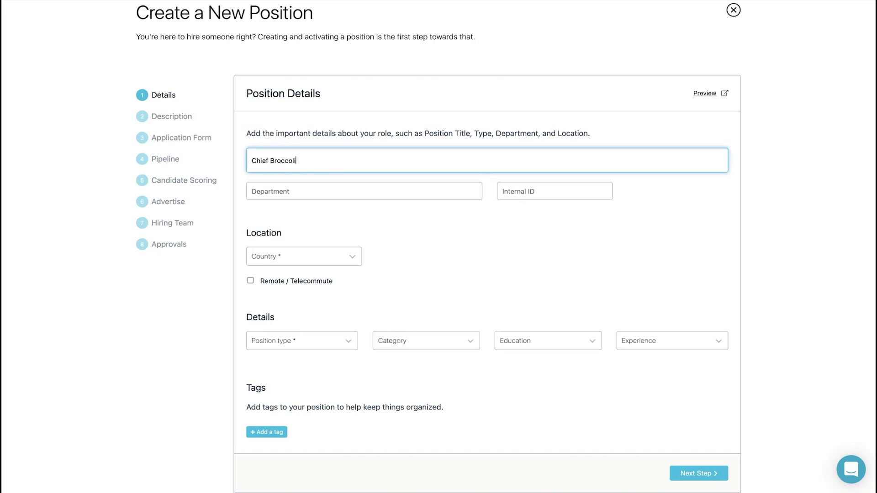
{"action": "type", "text": "Inspector"}
Step: Make the position Full-Time in Arizona, United States, add a category and tag, and use the Quality Inspector description
{"action": "left_click", "coordinate": [301, 341]}
{"action": "left_click", "coordinate": [315, 362]}
{"action": "left_click", "coordinate": [304, 257]}
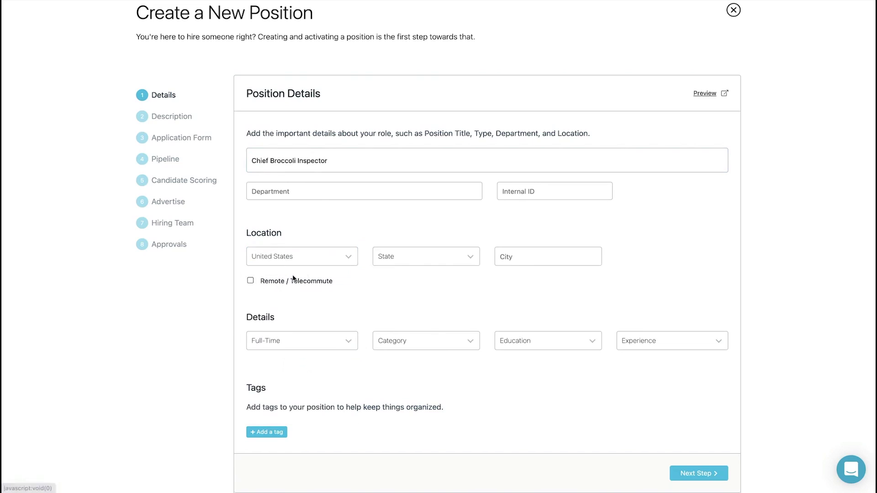
{"action": "left_click", "coordinate": [426, 256]}
{"action": "type", "text": "Quality"}
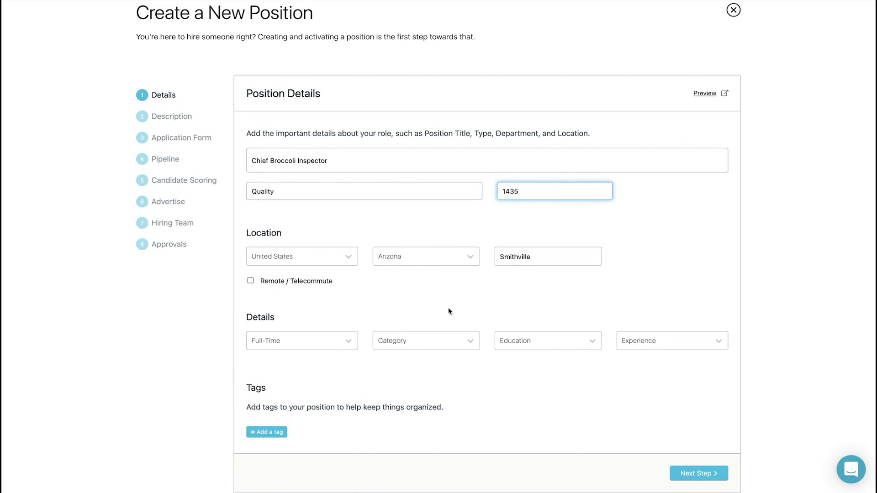
{"action": "left_click", "coordinate": [426, 340]}
{"action": "left_click", "coordinate": [419, 385]}
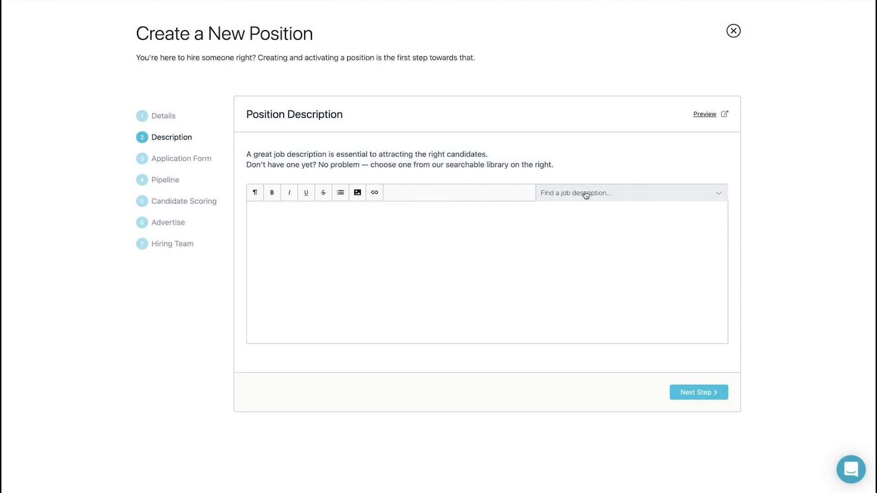
{"action": "left_click", "coordinate": [586, 195]}
{"action": "type", "text": "quality"}
{"action": "left_click", "coordinate": [617, 235]}
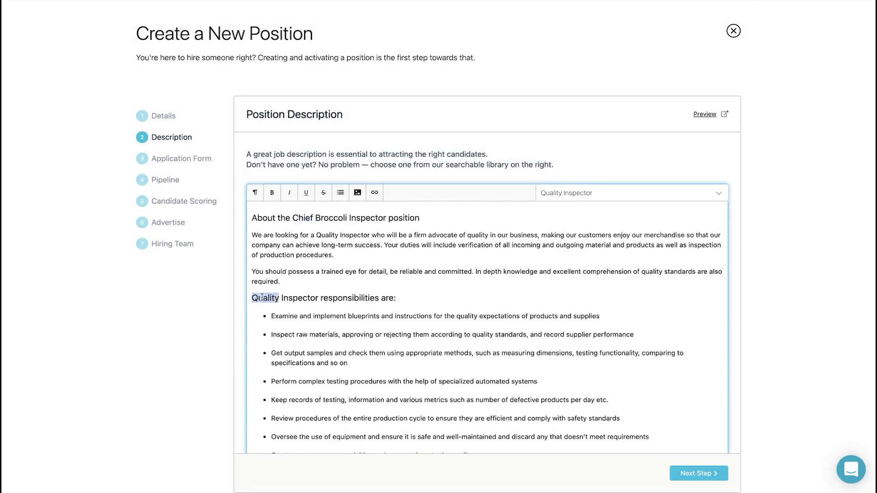
{"action": "scroll", "coordinate": [274, 295], "scroll_direction": "down", "scroll_amount": 5}
{"action": "scroll", "coordinate": [446, 304], "scroll_direction": "down", "scroll_amount": 1}
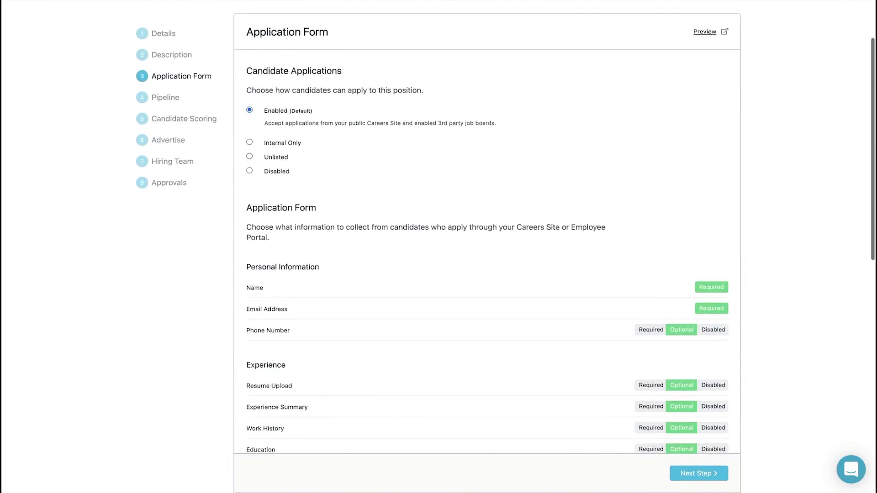
Step: Require phone number and education, and attach the General Application Questions questionnaire
{"action": "left_click", "coordinate": [651, 266]}
{"action": "scroll", "coordinate": [651, 266], "scroll_direction": "down", "scroll_amount": 2}
{"action": "left_click", "coordinate": [650, 327]}
{"action": "scroll", "coordinate": [651, 327], "scroll_direction": "down", "scroll_amount": 2}
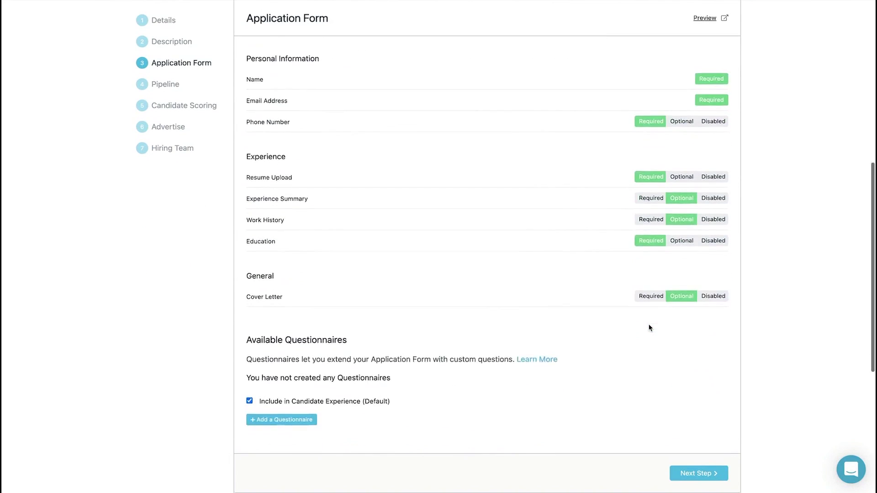
{"action": "scroll", "coordinate": [651, 327], "scroll_direction": "down", "scroll_amount": 3}
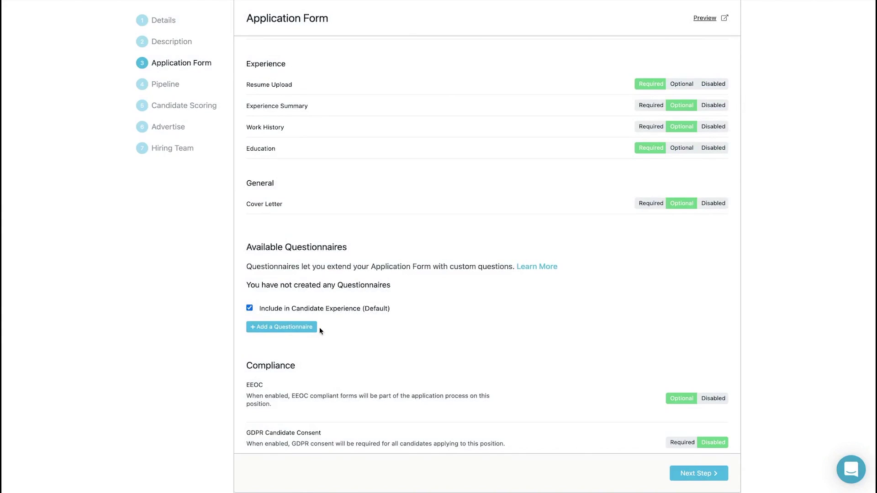
{"action": "left_click", "coordinate": [320, 327]}
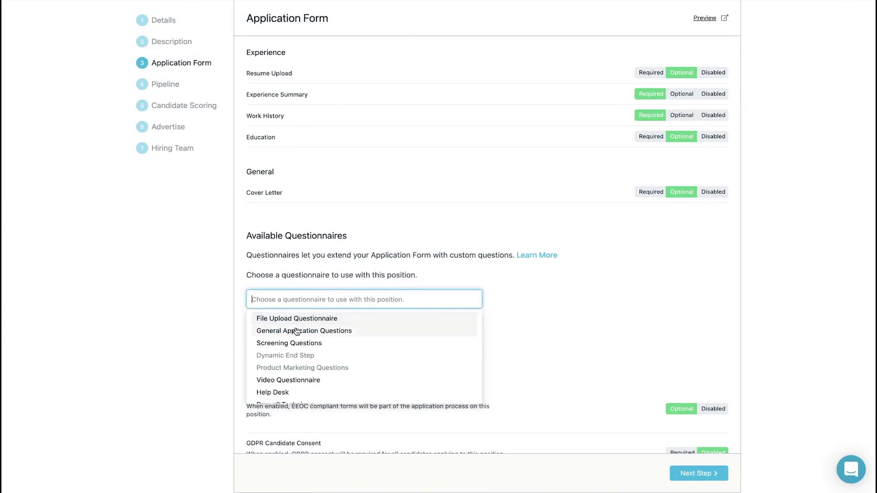
{"action": "left_click", "coordinate": [294, 334]}
{"action": "scroll", "coordinate": [296, 332], "scroll_direction": "down", "scroll_amount": 3}
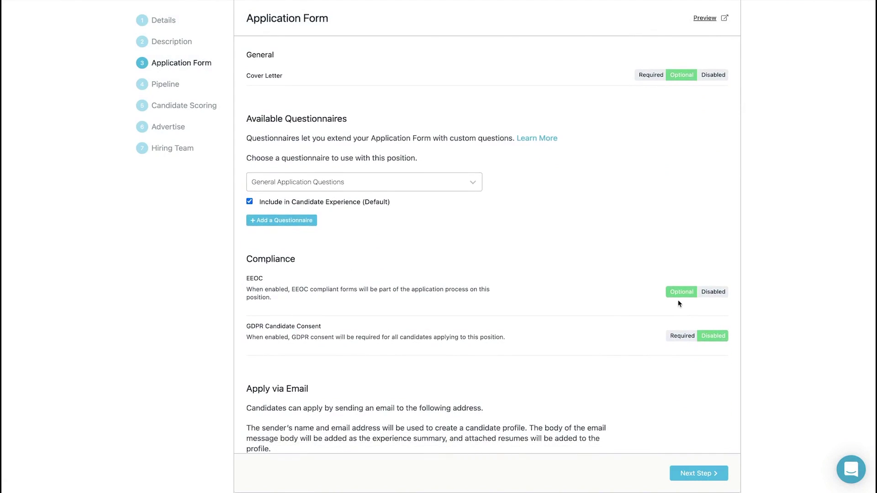
{"action": "scroll", "coordinate": [679, 392], "scroll_direction": "down", "scroll_amount": 2}
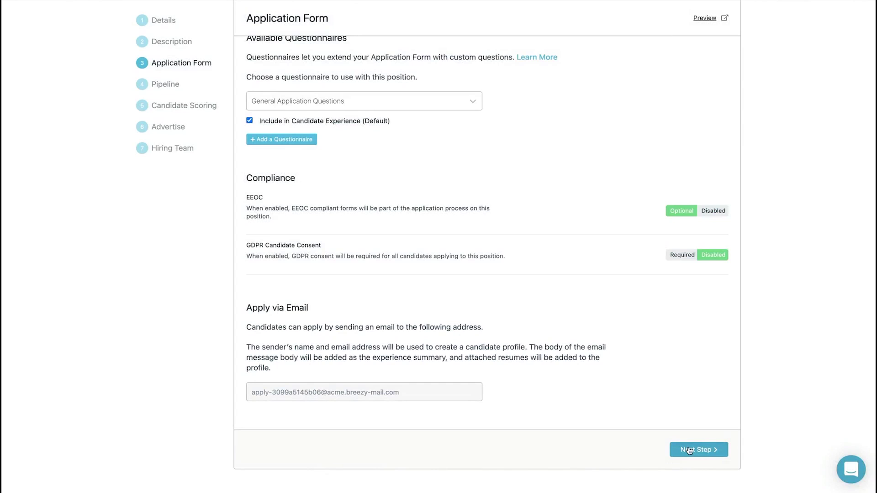
Step: Choose the Operations pipeline and QA Experience scorecard, then start checkout for a Monster promotion
{"action": "left_click", "coordinate": [688, 451]}
{"action": "left_click", "coordinate": [439, 198]}
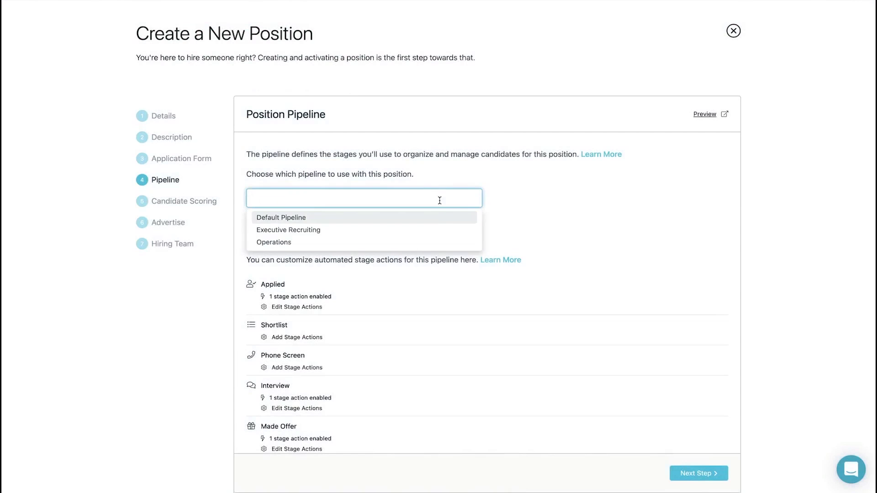
{"action": "left_click", "coordinate": [437, 245]}
{"action": "scroll", "coordinate": [437, 245], "scroll_direction": "down", "scroll_amount": 1}
{"action": "scroll", "coordinate": [437, 244], "scroll_direction": "down", "scroll_amount": 3}
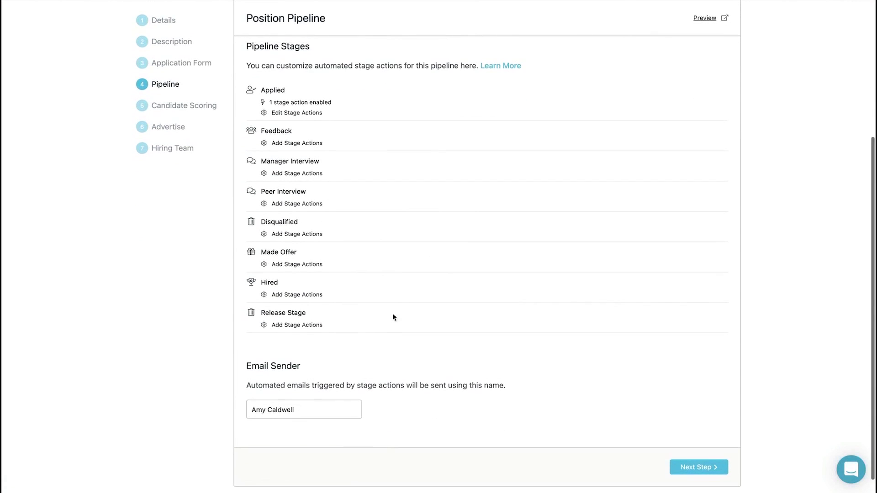
{"action": "left_click_drag", "start_coordinate": [320, 410], "coordinate": [247, 410]}
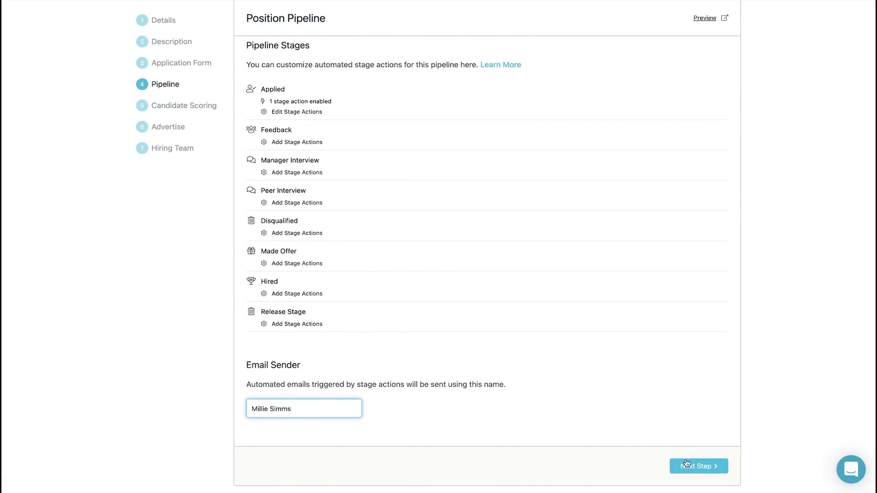
{"action": "left_click", "coordinate": [687, 464]}
{"action": "left_click", "coordinate": [470, 235]}
{"action": "left_click", "coordinate": [466, 257]}
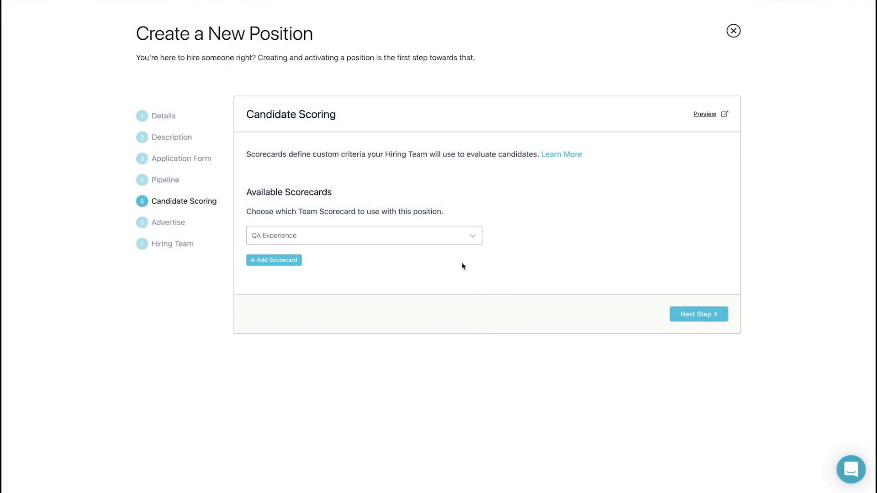
{"action": "left_click", "coordinate": [668, 310]}
{"action": "scroll", "coordinate": [312, 213], "scroll_direction": "down", "scroll_amount": 5}
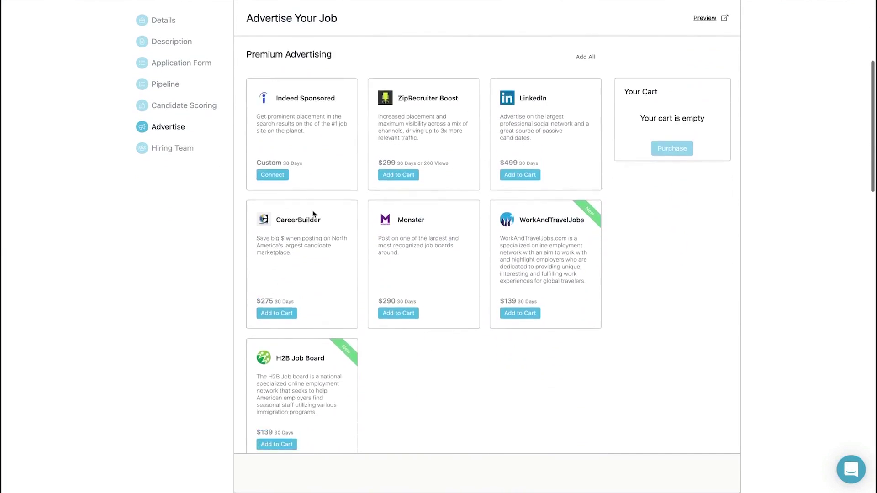
{"action": "scroll", "coordinate": [313, 214], "scroll_direction": "down", "scroll_amount": 3}
{"action": "scroll", "coordinate": [314, 214], "scroll_direction": "down", "scroll_amount": 4}
{"action": "scroll", "coordinate": [313, 214], "scroll_direction": "down", "scroll_amount": 6}
{"action": "scroll", "coordinate": [313, 213], "scroll_direction": "up", "scroll_amount": 2}
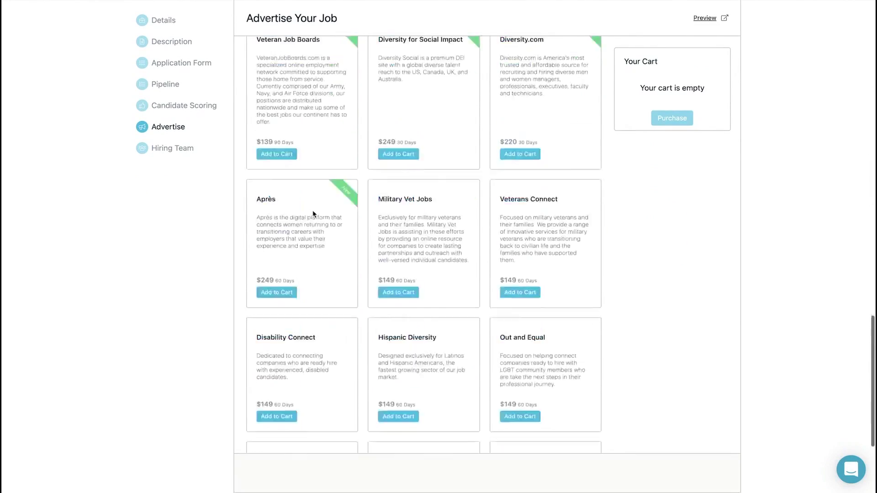
{"action": "scroll", "coordinate": [313, 214], "scroll_direction": "up", "scroll_amount": 5}
{"action": "scroll", "coordinate": [356, 206], "scroll_direction": "up", "scroll_amount": 4}
{"action": "left_click", "coordinate": [668, 145]}
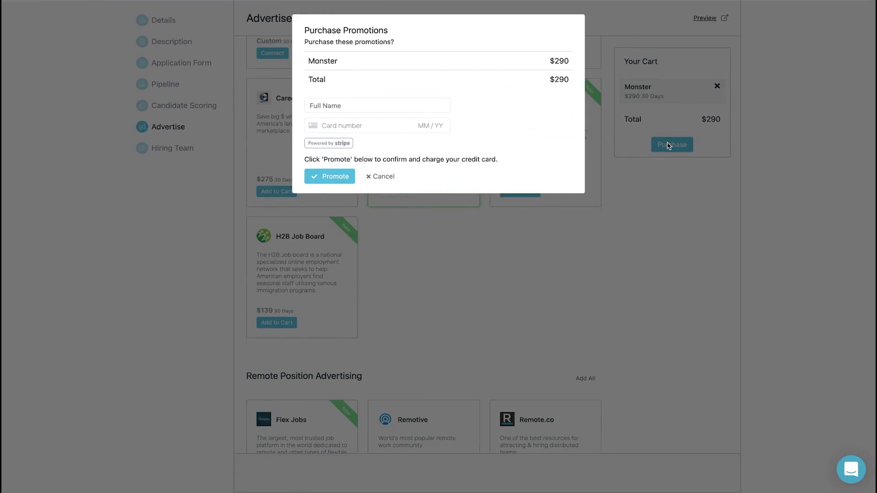
Step: Cancel the Monster purchase, add a Hiring Manager team and two Member users, and begin adding an external recruiter
{"action": "key", "text": "Escape"}
{"action": "scroll", "coordinate": [569, 143], "scroll_direction": "up", "scroll_amount": 1}
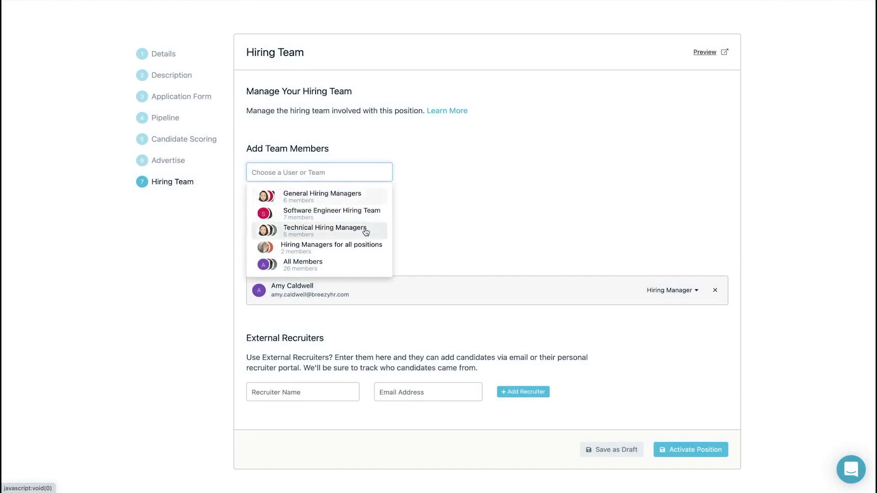
{"action": "left_click", "coordinate": [363, 229]}
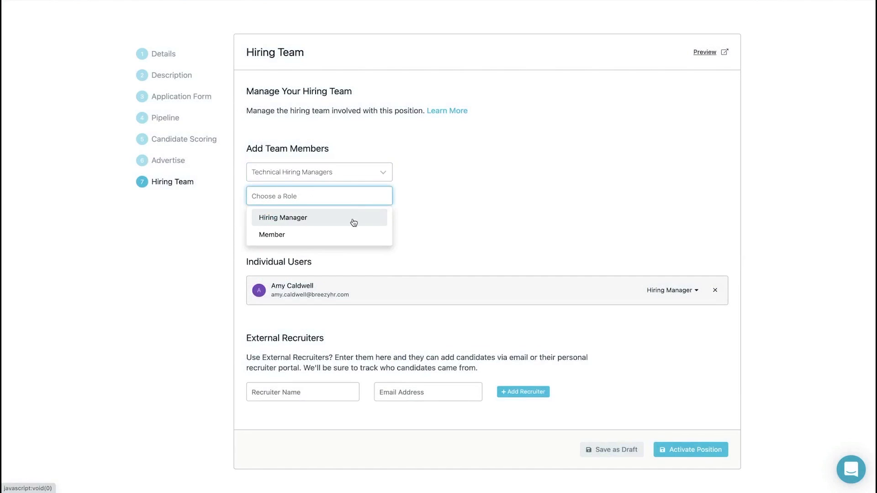
{"action": "scroll", "coordinate": [346, 219], "scroll_direction": "down", "scroll_amount": 3}
{"action": "left_click", "coordinate": [329, 201]}
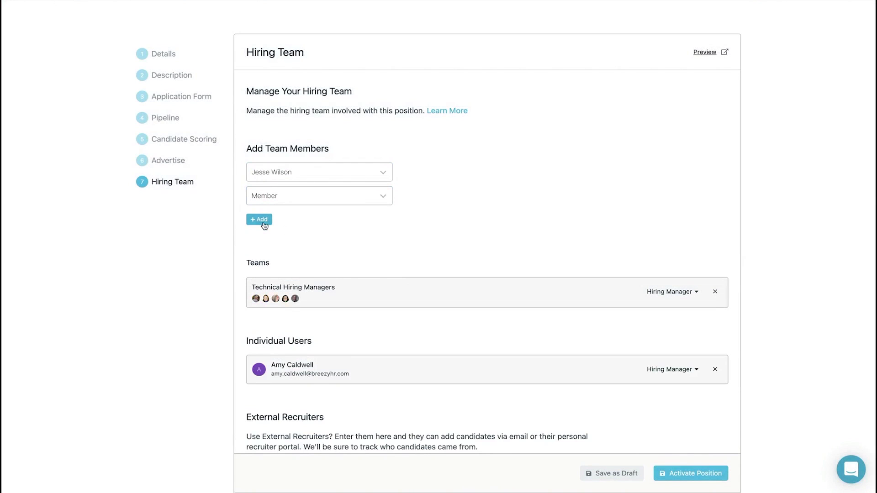
{"action": "left_click", "coordinate": [264, 222]}
{"action": "left_click", "coordinate": [319, 173]}
{"action": "left_click", "coordinate": [295, 258]}
{"action": "left_click", "coordinate": [315, 196]}
{"action": "left_click", "coordinate": [274, 233]}
{"action": "left_click", "coordinate": [260, 220]}
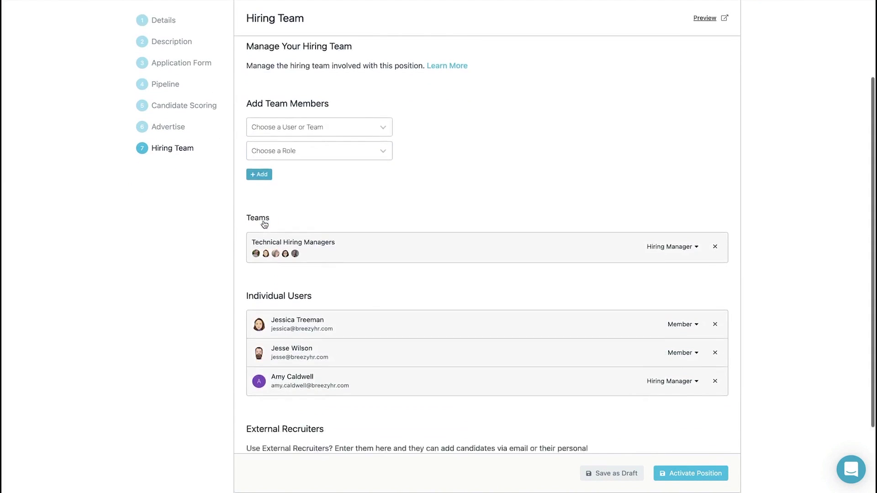
{"action": "scroll", "coordinate": [599, 272], "scroll_direction": "down", "scroll_amount": 3}
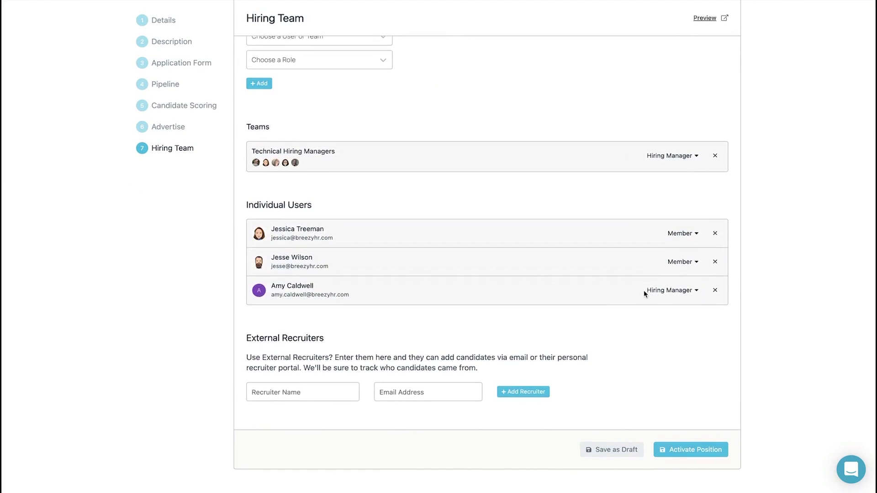
{"action": "left_click", "coordinate": [322, 390]}
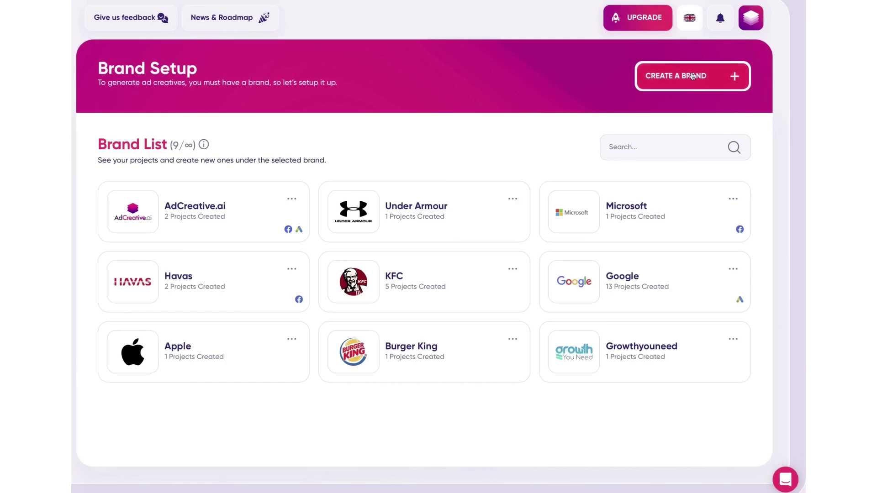
Step: Open the Create a Brand form and view its AI colour recommendations and preview
{"action": "left_click", "coordinate": [694, 77]}
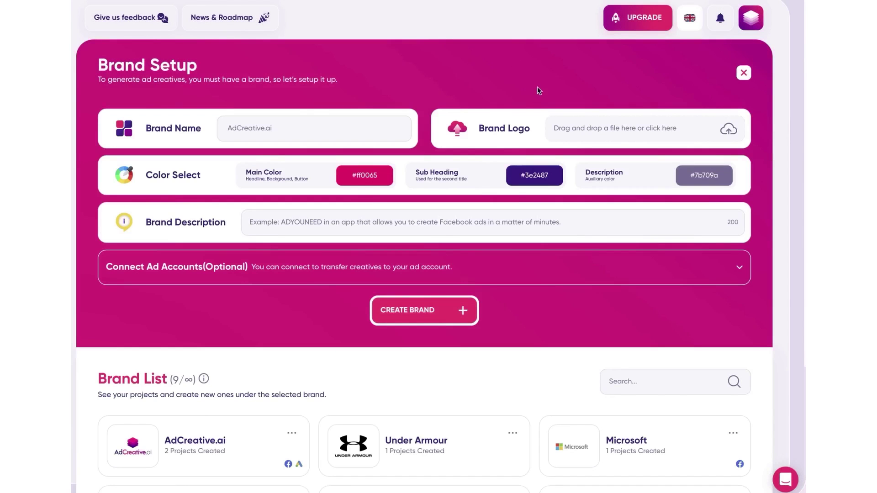
{"action": "left_click", "coordinate": [534, 175]}
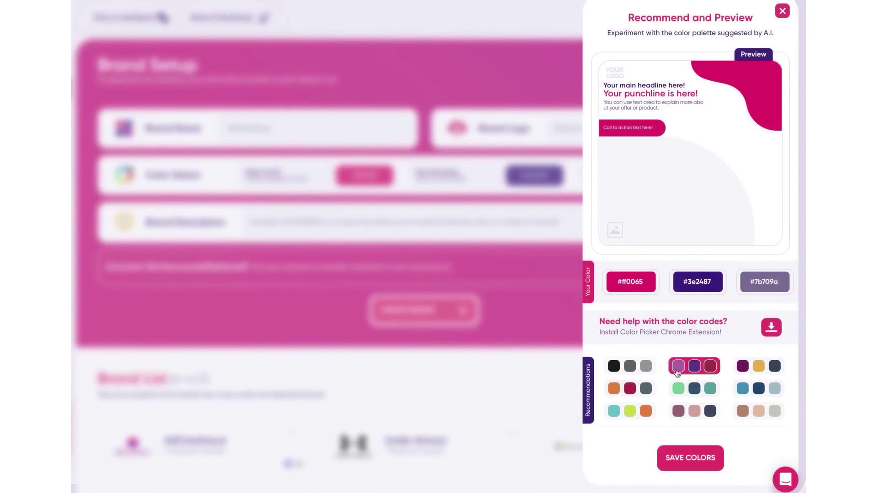
Step: Close the colour panel and start a new project under the AdCreative.ai brand
{"action": "left_click", "coordinate": [782, 10]}
{"action": "left_click", "coordinate": [136, 448]}
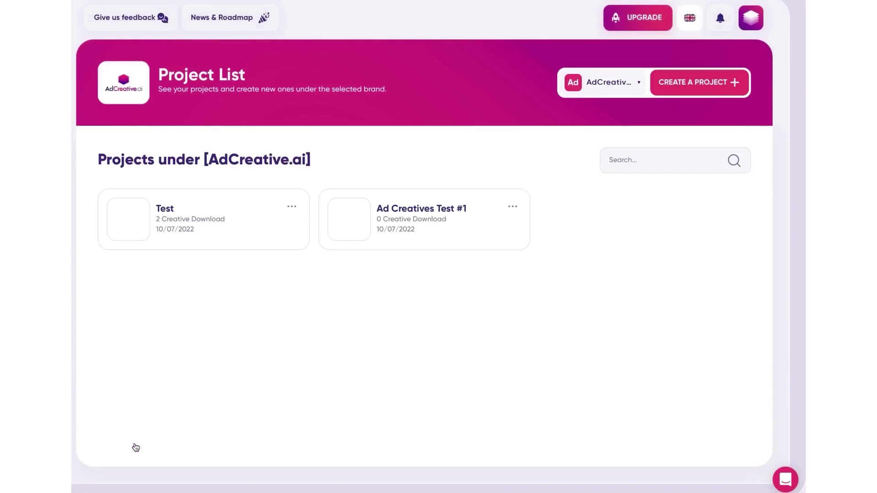
{"action": "left_click", "coordinate": [711, 94]}
{"action": "scroll", "coordinate": [649, 114], "scroll_direction": "down", "scroll_amount": 3}
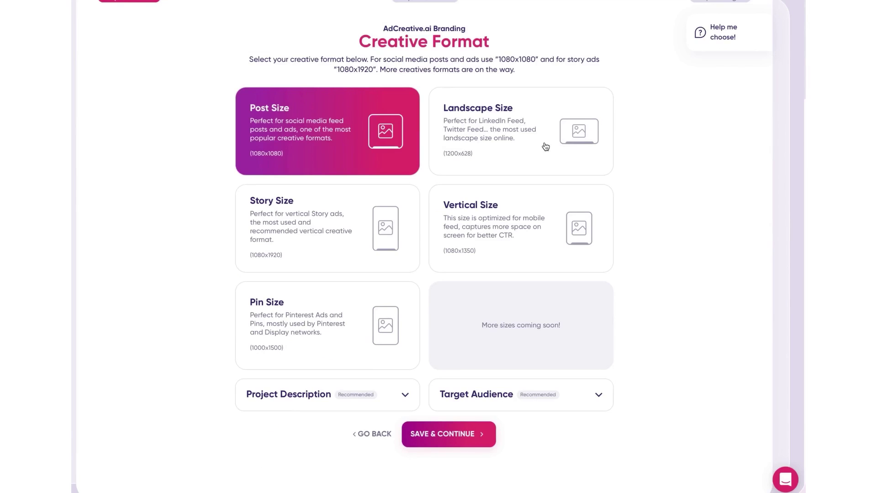
Step: Choose Post Size, fill in the project description and target audience, and save
{"action": "left_click", "coordinate": [529, 132]}
{"action": "left_click", "coordinate": [334, 129]}
{"action": "left_click", "coordinate": [329, 404]}
{"action": "left_click", "coordinate": [309, 364]}
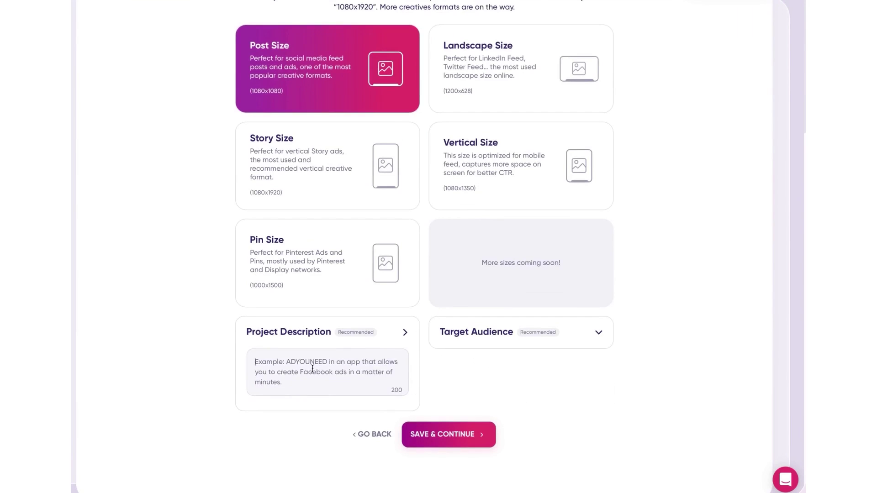
{"action": "type", "text": "AdCreative.ai i"}
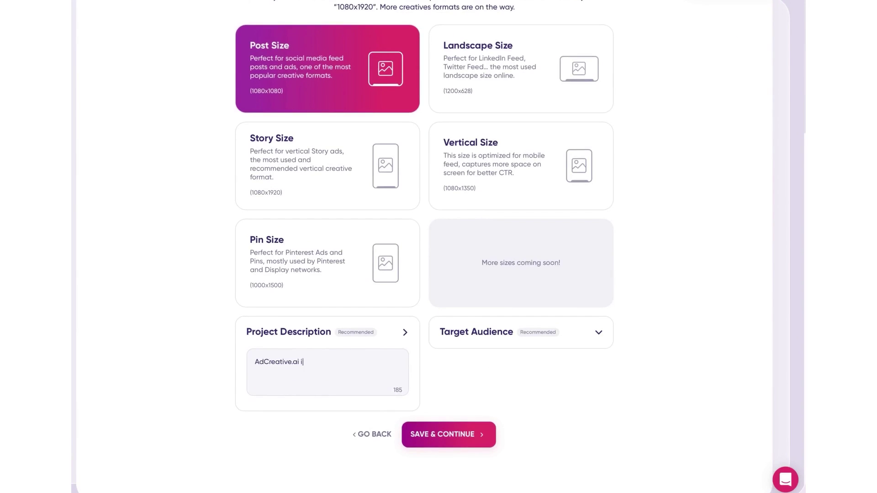
{"action": "type", "text": "s a self sel"}
{"action": "type", "text": "rvice creative generation platform."}
{"action": "left_click", "coordinate": [476, 332]}
{"action": "type", "text": "adv"}
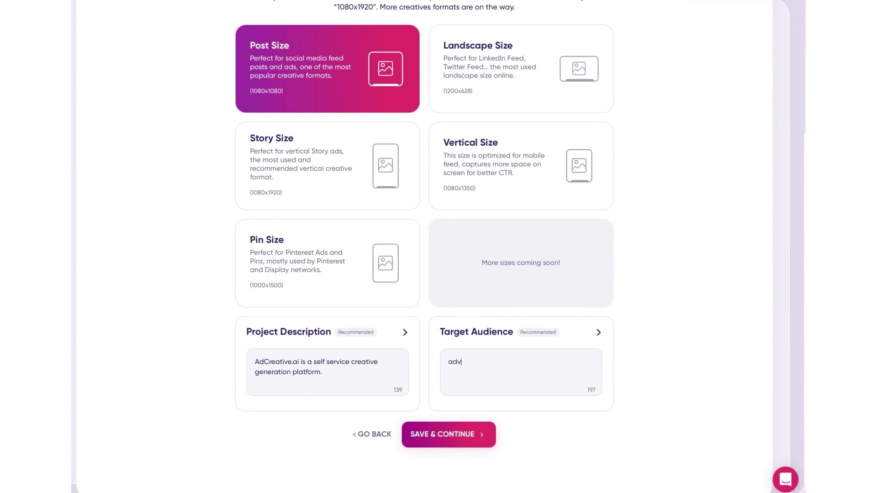
{"action": "type", "text": "ertisers"}
{"action": "left_click", "coordinate": [471, 435]}
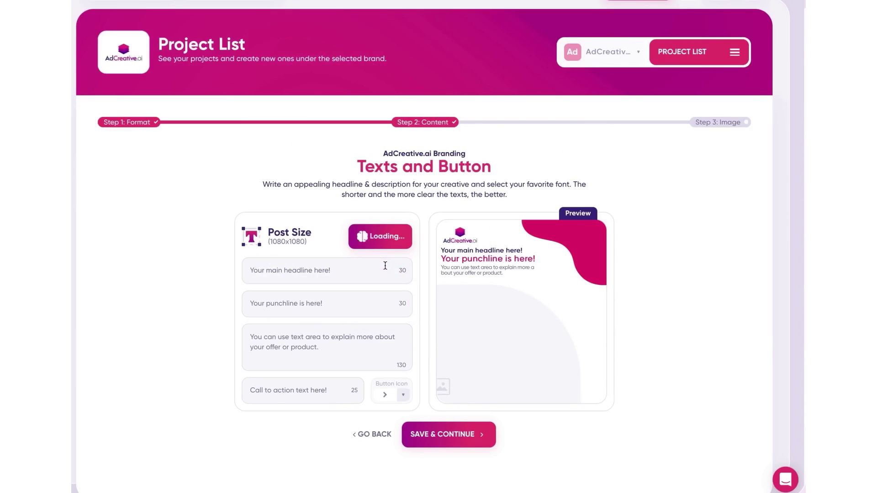
Step: Use the headline 'The sky's the limit!', strip the brand prefixes, and set the button to SIGN UP TODAY
{"action": "left_click", "coordinate": [284, 272]}
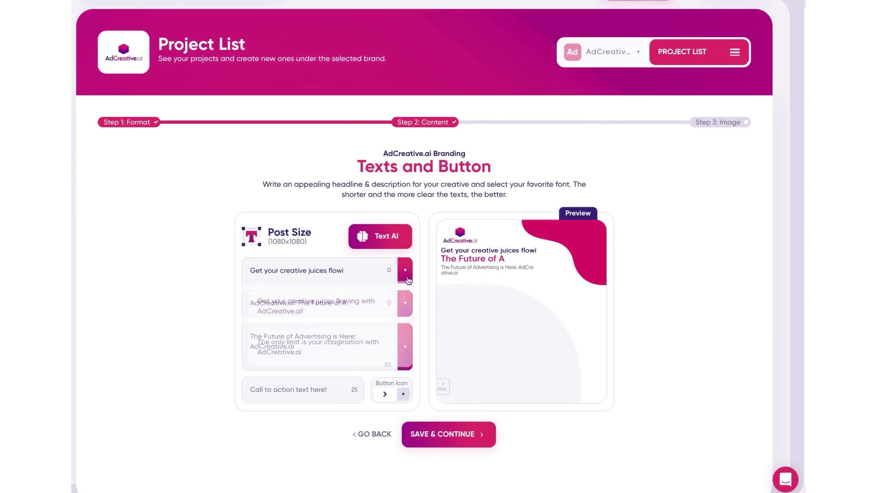
{"action": "left_click", "coordinate": [339, 329]}
{"action": "left_click_drag", "start_coordinate": [299, 272], "coordinate": [231, 273]}
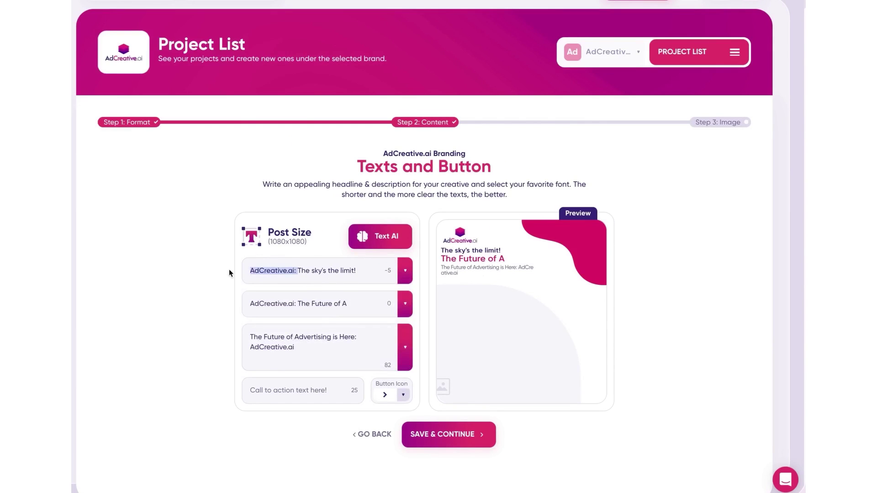
{"action": "key", "text": "BackSpace"}
{"action": "left_click_drag", "start_coordinate": [299, 307], "coordinate": [192, 307]}
{"action": "key", "text": "BackSpace"}
{"action": "type", "text": "dv"}
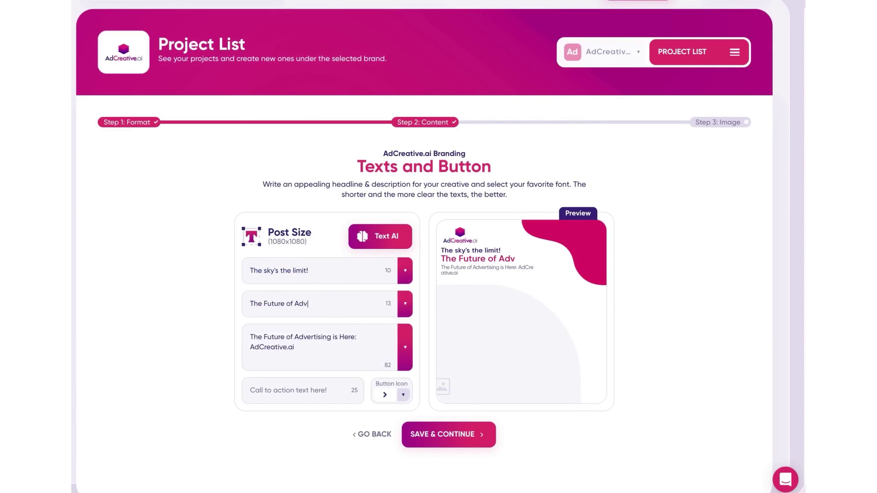
{"action": "type", "text": "ertising"}
{"action": "left_click", "coordinate": [302, 391]}
{"action": "type", "text": "SIGN UP TODAY"}
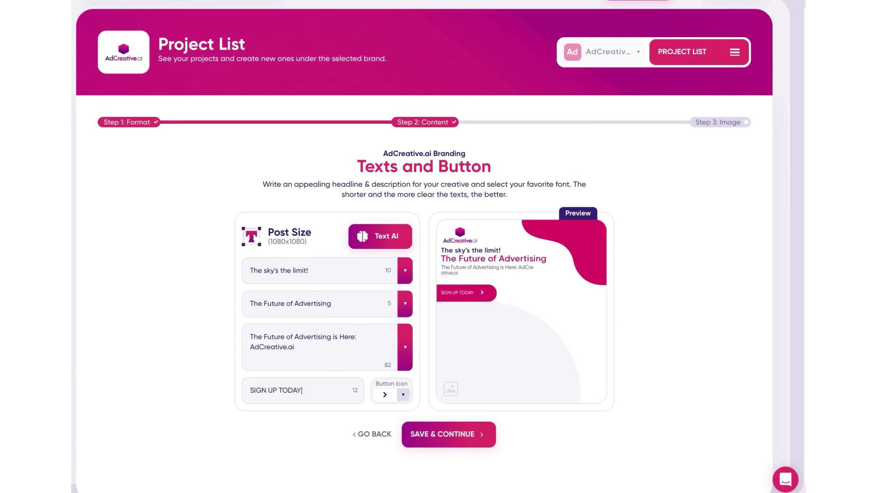
{"action": "left_click", "coordinate": [456, 432]}
Step: Search stock photos for 'Facebook ads', apply the laptop-and-phone photo, name the project Test, and generate creatives
{"action": "left_click", "coordinate": [353, 384]}
{"action": "left_click", "coordinate": [112, 64]}
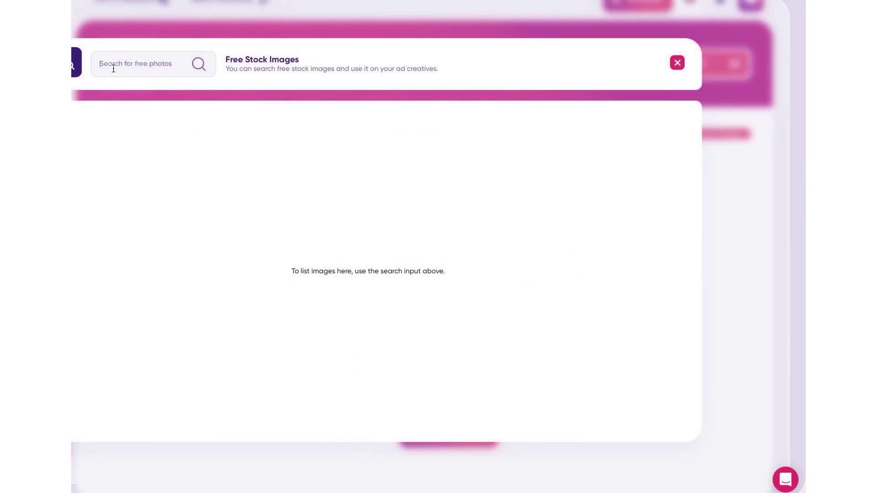
{"action": "type", "text": "Facebook ads"}
{"action": "key", "text": "Return"}
{"action": "left_click", "coordinate": [291, 182]}
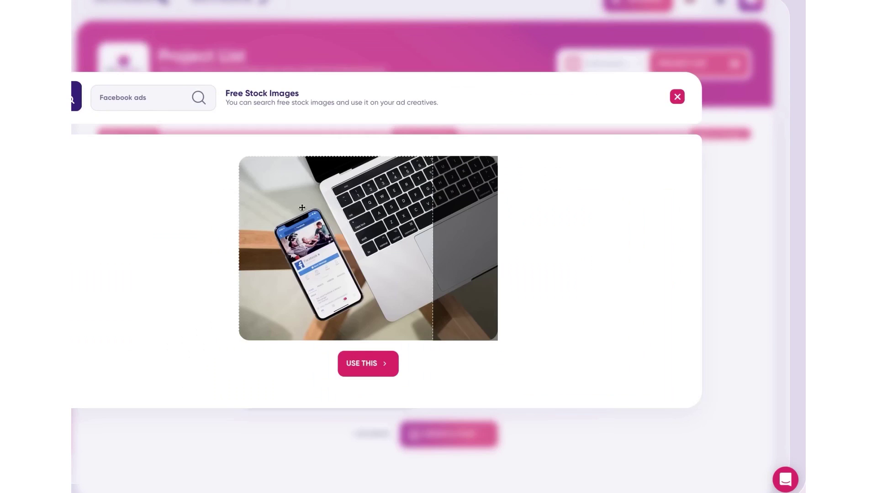
{"action": "left_click", "coordinate": [369, 364]}
{"action": "left_click", "coordinate": [449, 434]}
{"action": "type", "text": "Test"}
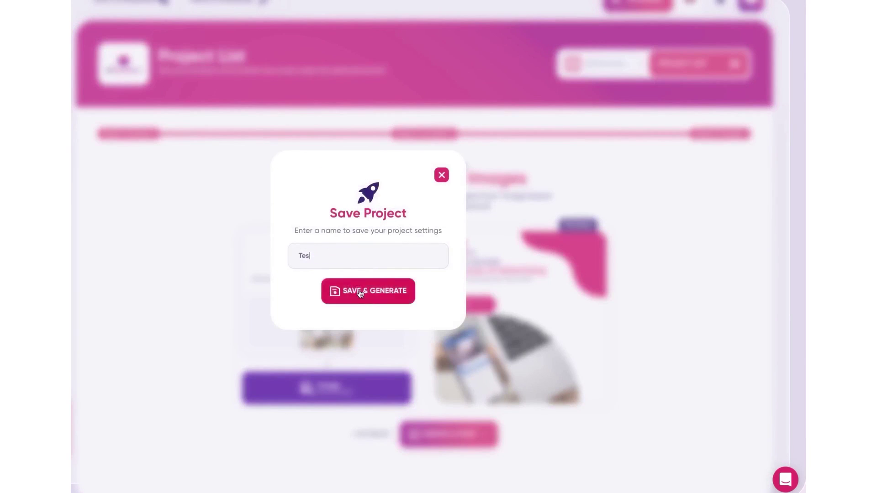
{"action": "left_click", "coordinate": [363, 295]}
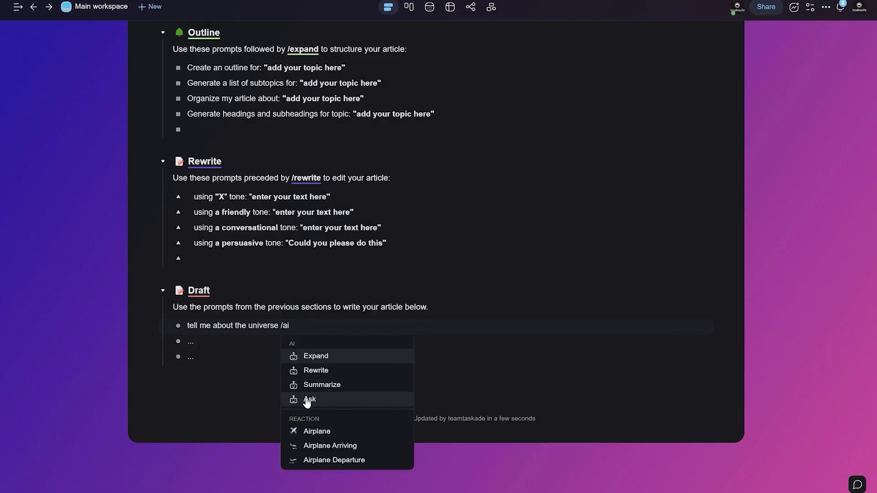
Step: Have Taskade AI answer the universe prompt and generate a five-part meeting agenda
{"action": "left_click", "coordinate": [307, 400]}
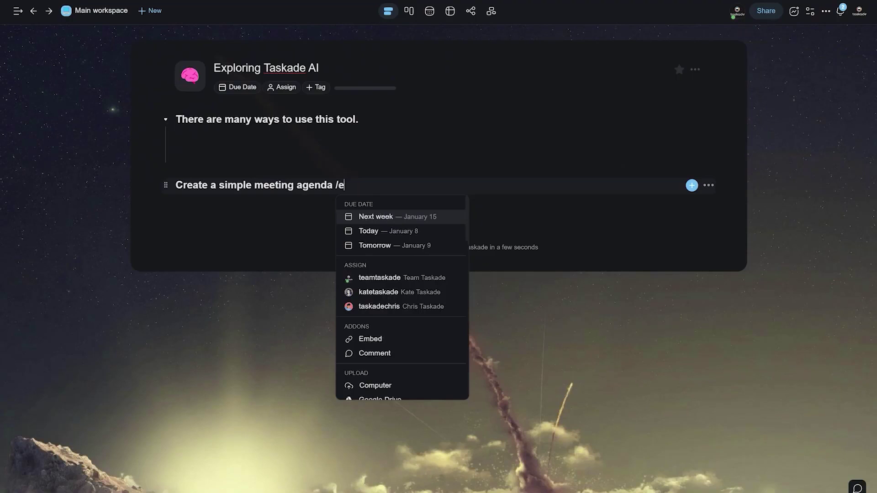
{"action": "type", "text": "i"}
{"action": "key", "text": "Return"}
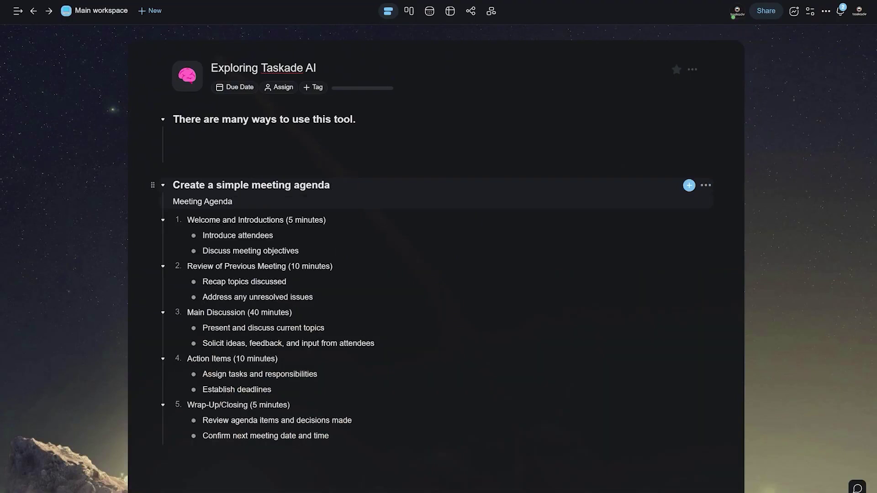
{"action": "scroll", "coordinate": [439, 274], "scroll_direction": "down", "scroll_amount": 1}
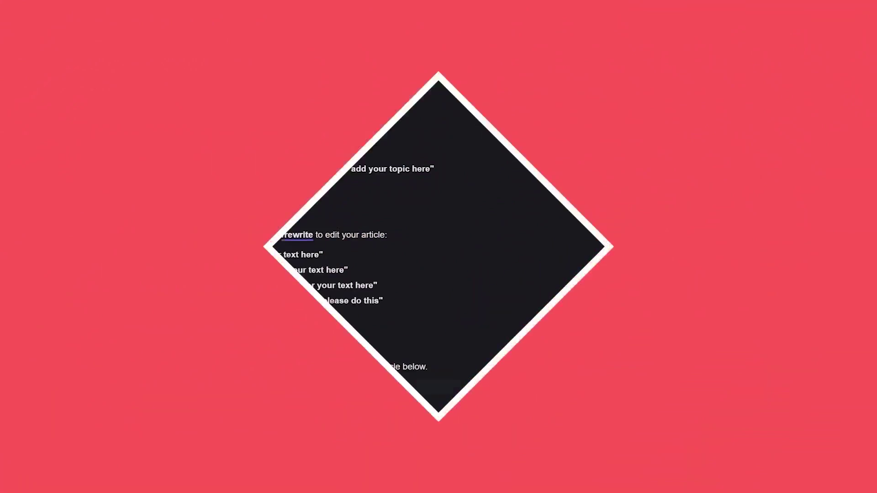
{"action": "type", "text": "kade"}
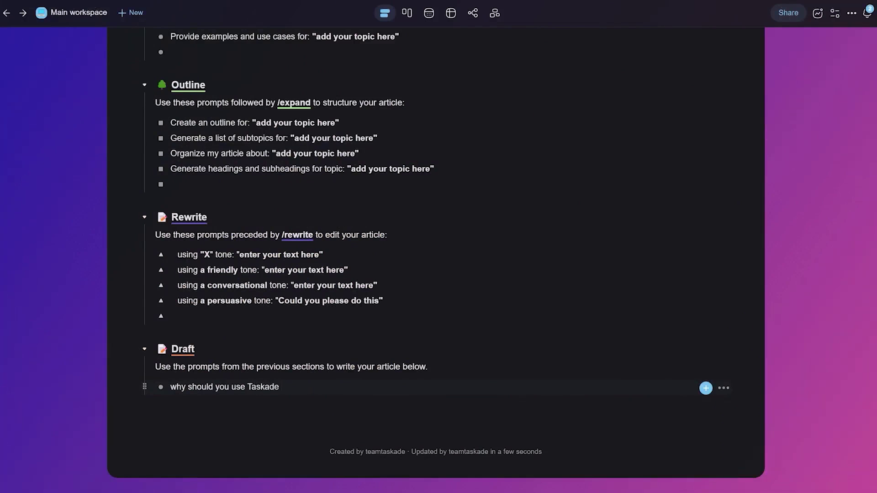
{"action": "type", "text": " /a"}
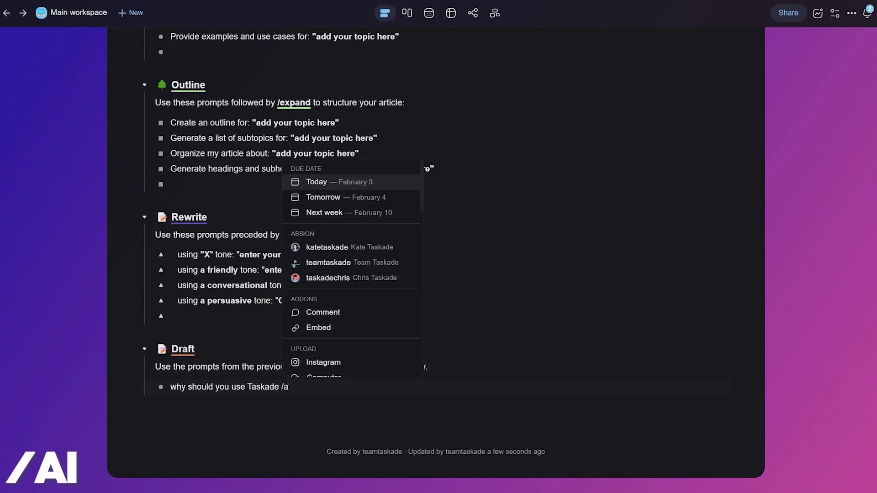
{"action": "type", "text": "i"}
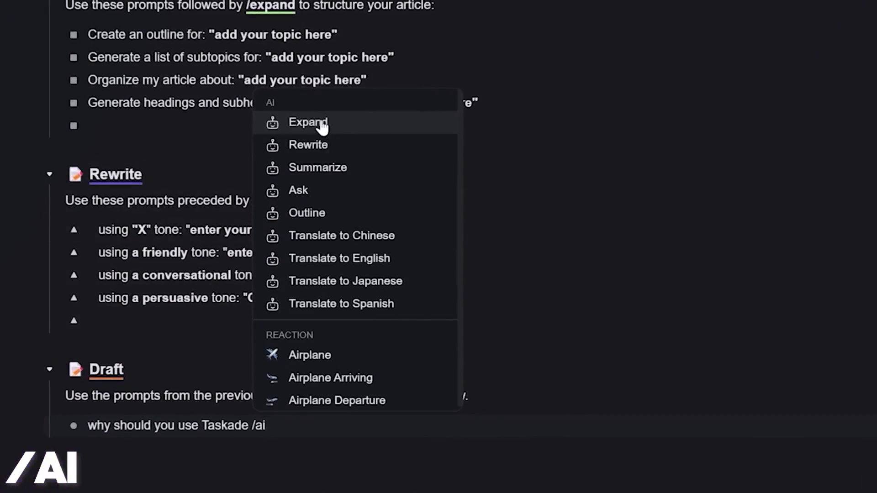
Step: Expand the 'why should you use Taskade' bullet into benefit paragraphs, then AI-rewrite the last paragraph
{"action": "left_click", "coordinate": [322, 127]}
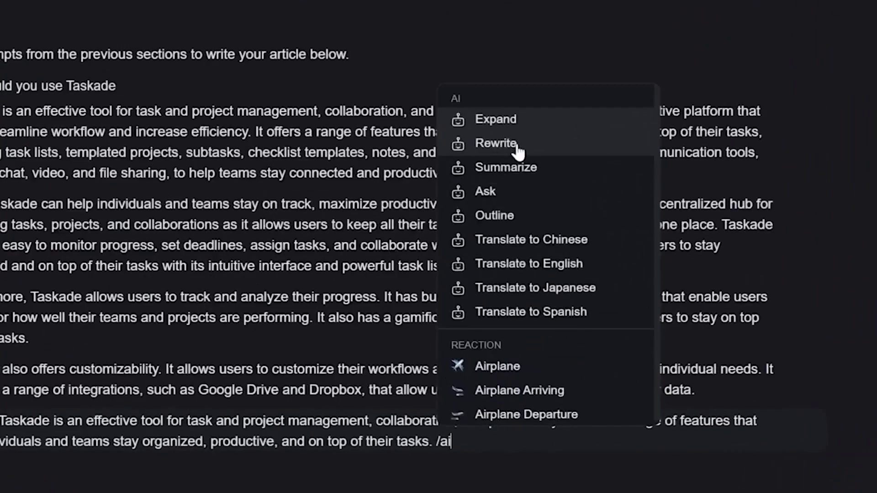
{"action": "left_click", "coordinate": [515, 256]}
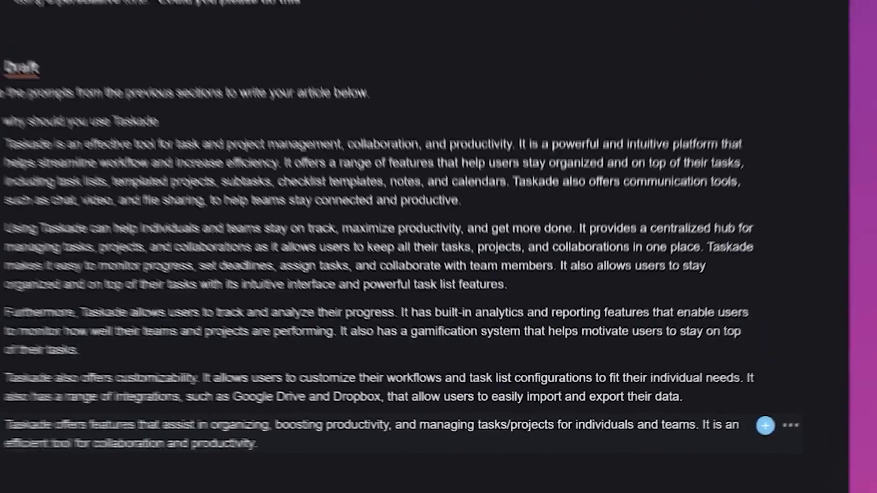
{"action": "key", "text": "Up"}
{"action": "type", "text": "/ai"}
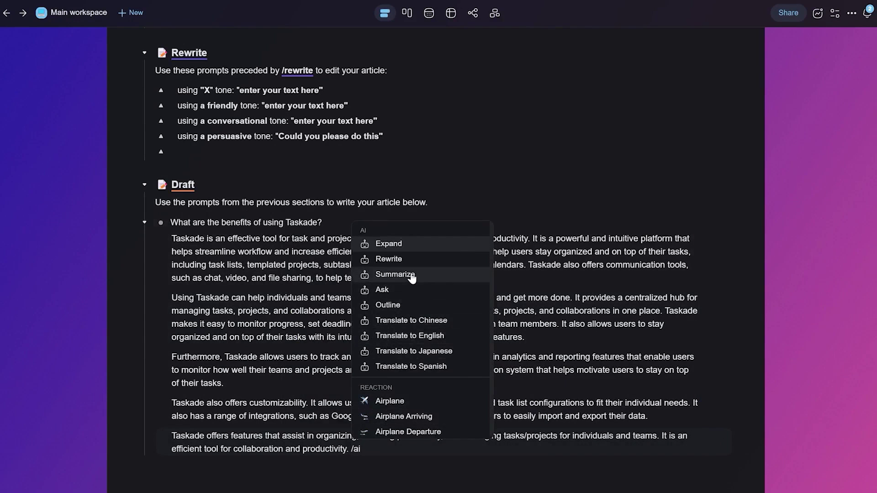
Step: Summarize the final paragraph with AI and have AI answer 'How big is the universe?'
{"action": "left_click", "coordinate": [395, 274]}
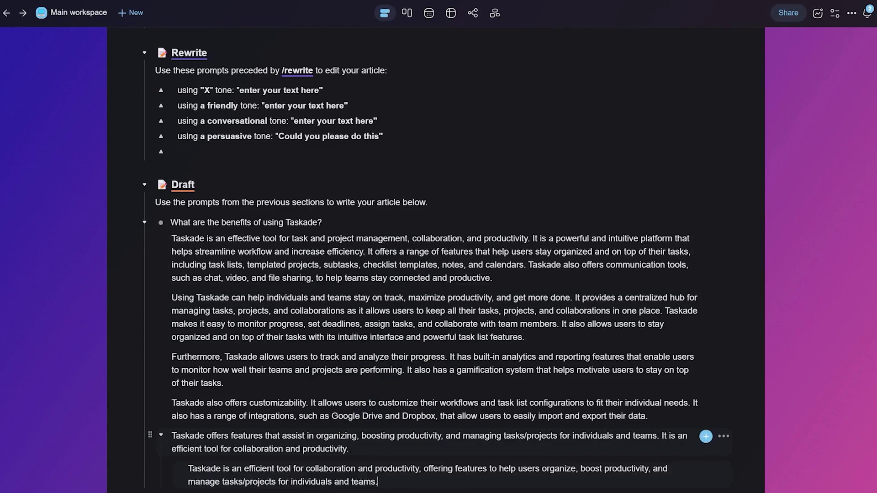
{"action": "type", "text": "How big is the universe? /ai"}
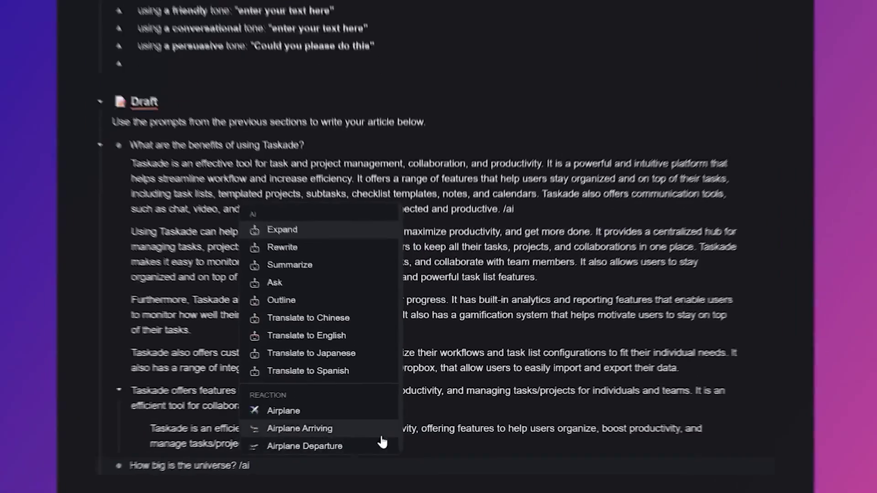
{"action": "left_click", "coordinate": [242, 259]}
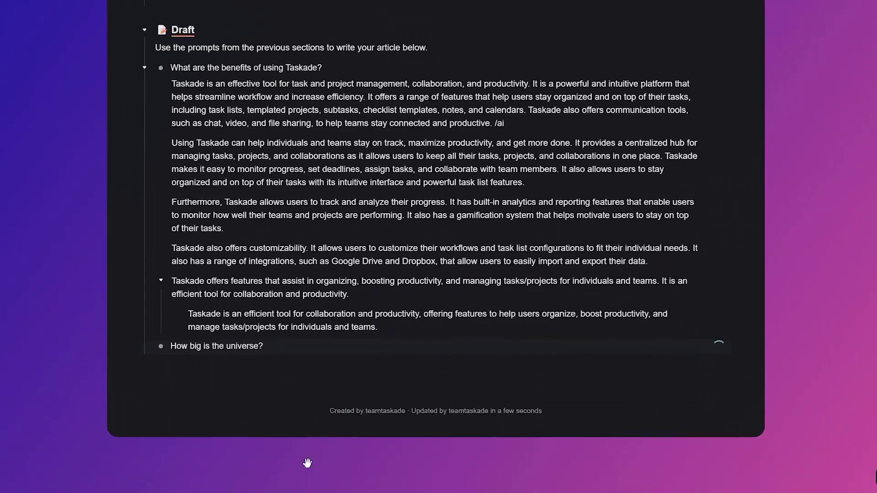
{"action": "left_click", "coordinate": [425, 366]}
{"action": "type", "text": "/a"}
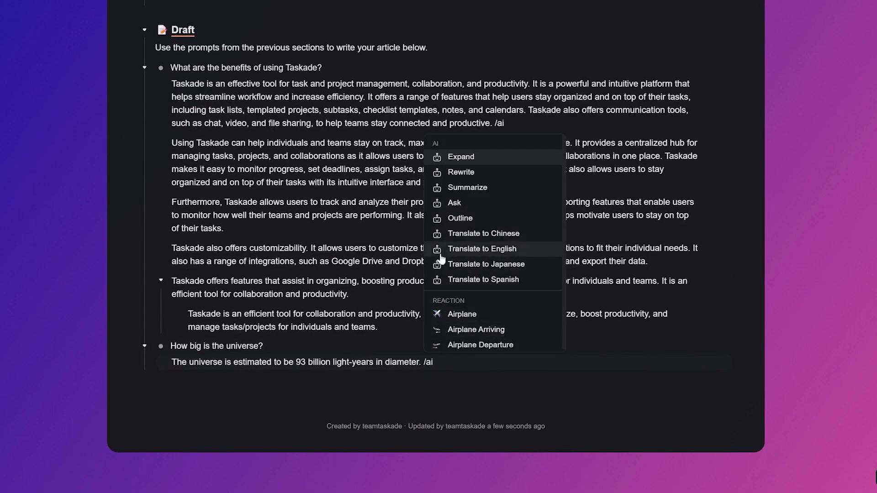
{"action": "type", "text": "i"}
Step: Turn the universe answer into an AI outline and expand it into a five-part article
{"action": "left_click", "coordinate": [446, 222]}
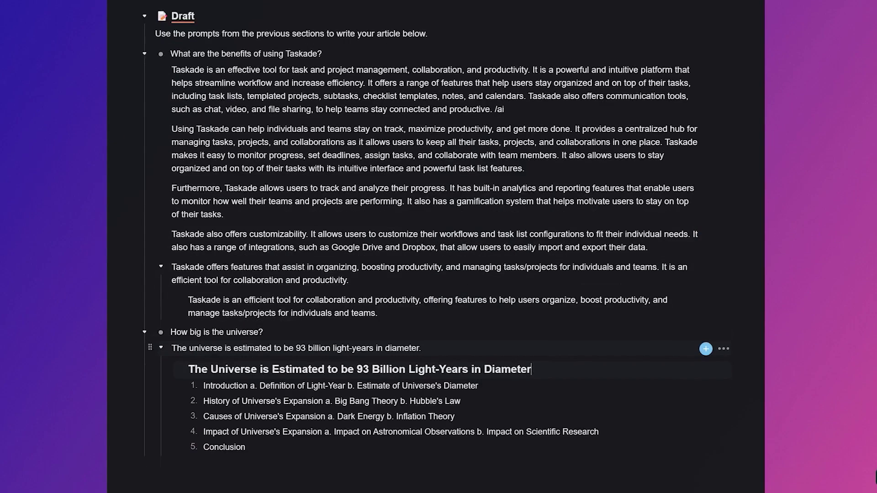
{"action": "scroll", "coordinate": [438, 274], "scroll_direction": "down", "scroll_amount": 1}
{"action": "left_click", "coordinate": [532, 329]}
{"action": "type", "text": "/ai"}
{"action": "left_click", "coordinate": [569, 442]}
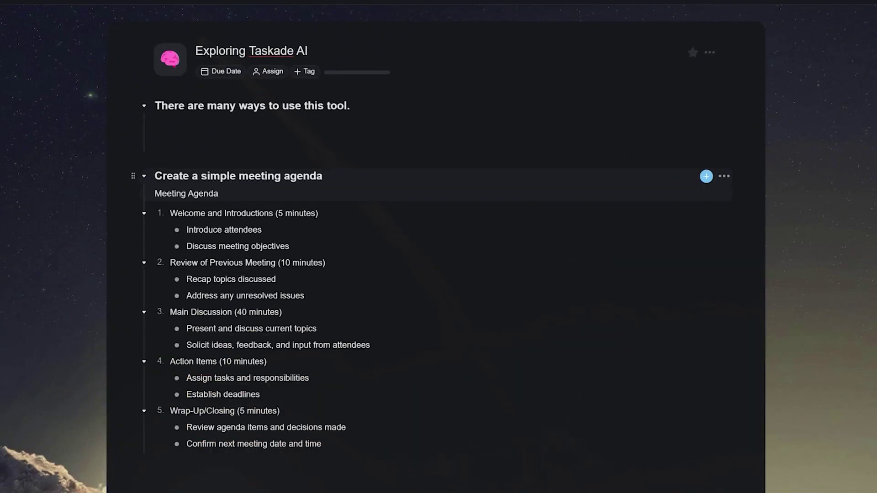
{"action": "scroll", "coordinate": [439, 176], "scroll_direction": "down", "scroll_amount": 2}
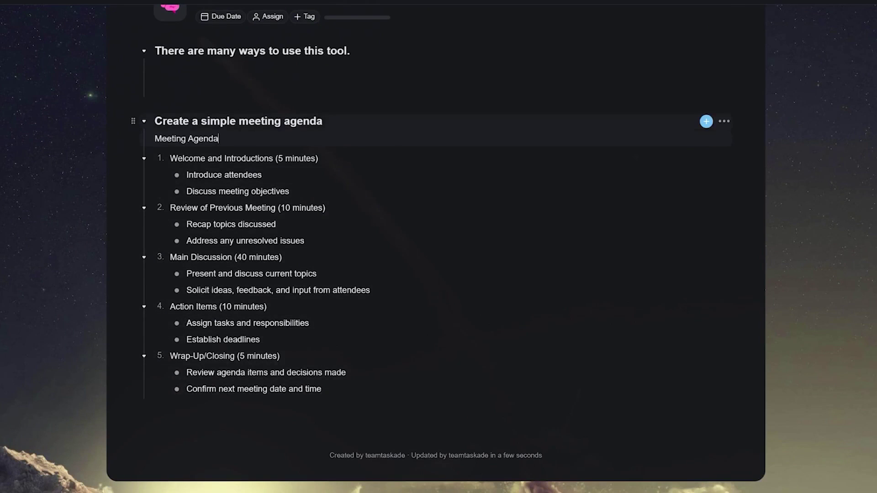
{"action": "type", "text": " /ai"}
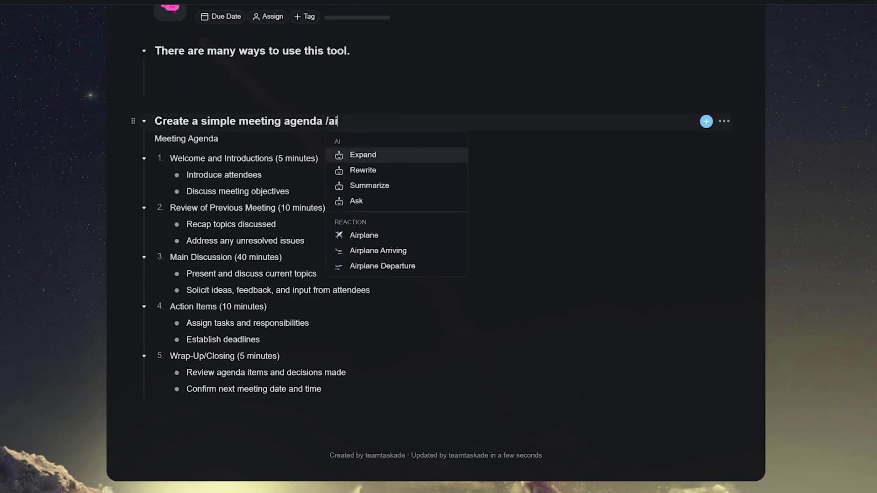
Step: AI-rewrite the agenda heading, generate the woods horror story, and fold the story's section
{"action": "left_click", "coordinate": [363, 169]}
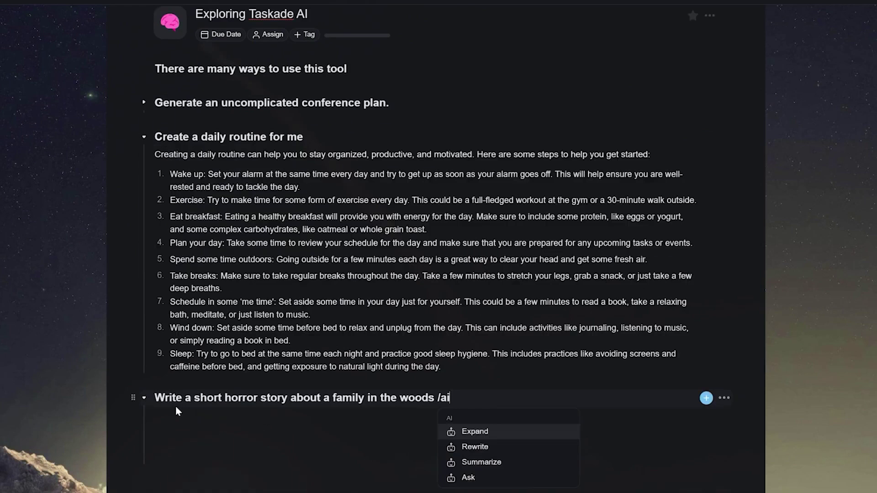
{"action": "key", "text": "Return"}
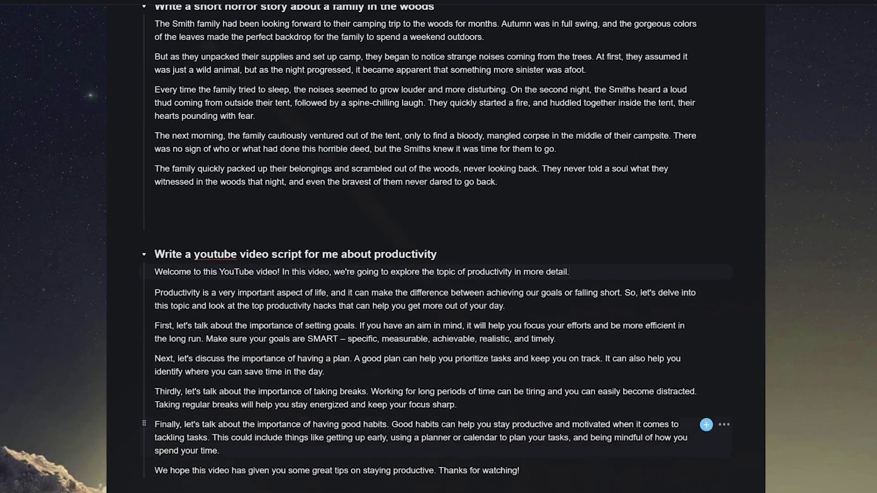
{"action": "left_click", "coordinate": [144, 61]}
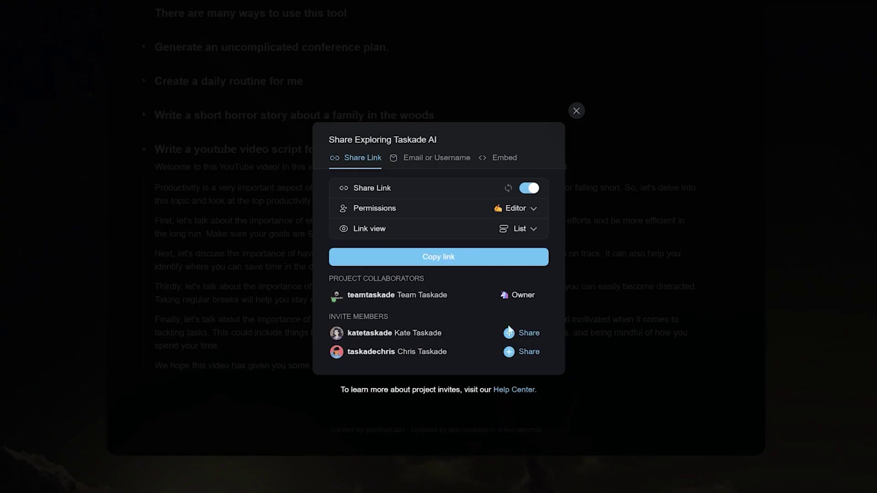
Step: Add a teammate as an editor collaborator and close the sharing settings
{"action": "left_click", "coordinate": [516, 332]}
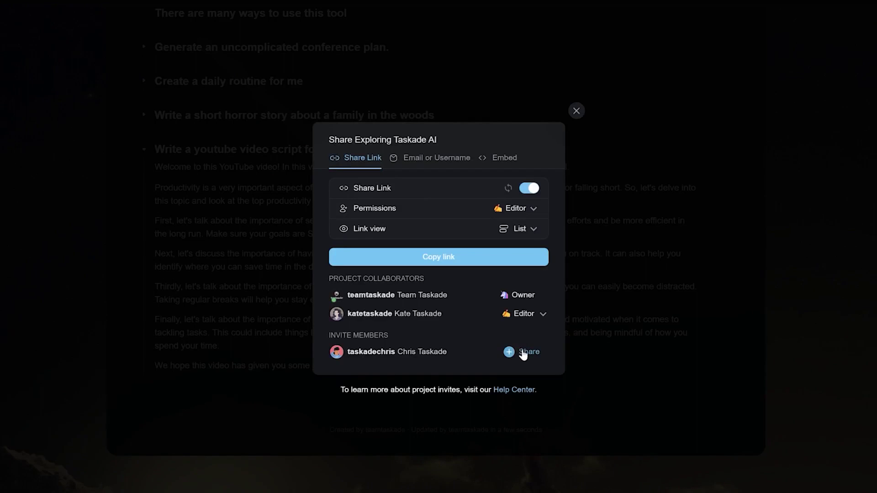
{"action": "left_click", "coordinate": [523, 353]}
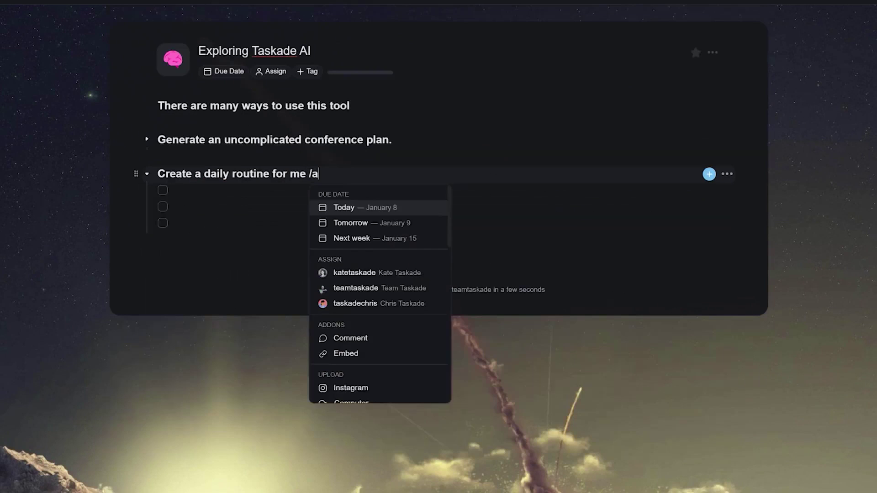
{"action": "left_click", "coordinate": [241, 173]}
{"action": "type", "text": "/ai"}
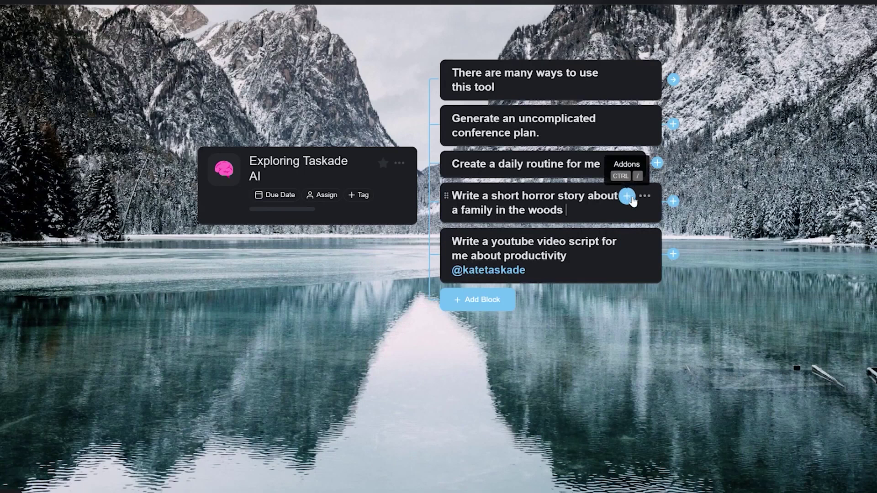
Step: Expand the horror story block in the mind map to reveal its generated paragraphs
{"action": "left_click", "coordinate": [645, 196]}
{"action": "left_click", "coordinate": [646, 198]}
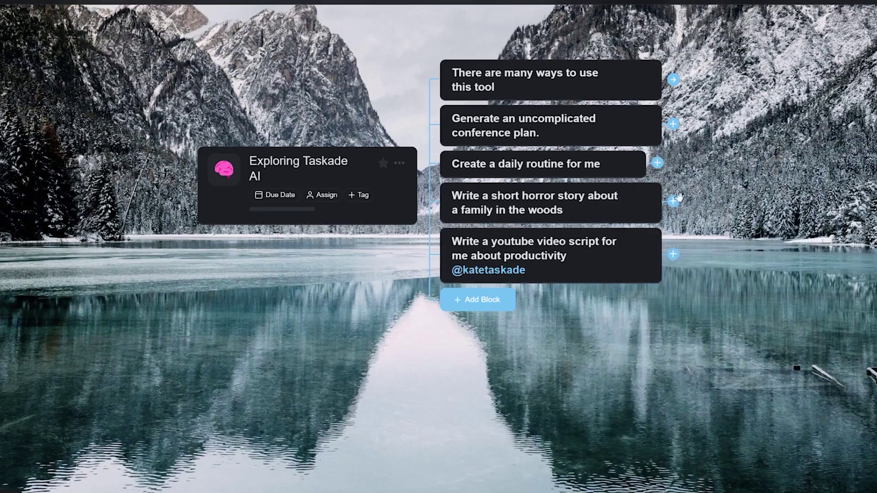
{"action": "left_click", "coordinate": [674, 200]}
{"action": "scroll", "coordinate": [446, 206], "scroll_direction": "down", "scroll_amount": 5}
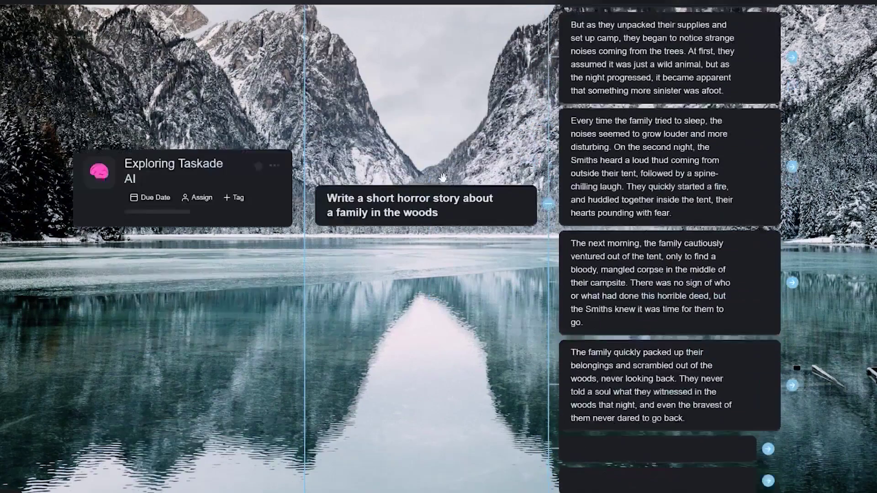
{"action": "scroll", "coordinate": [415, 223], "scroll_direction": "down", "scroll_amount": 2}
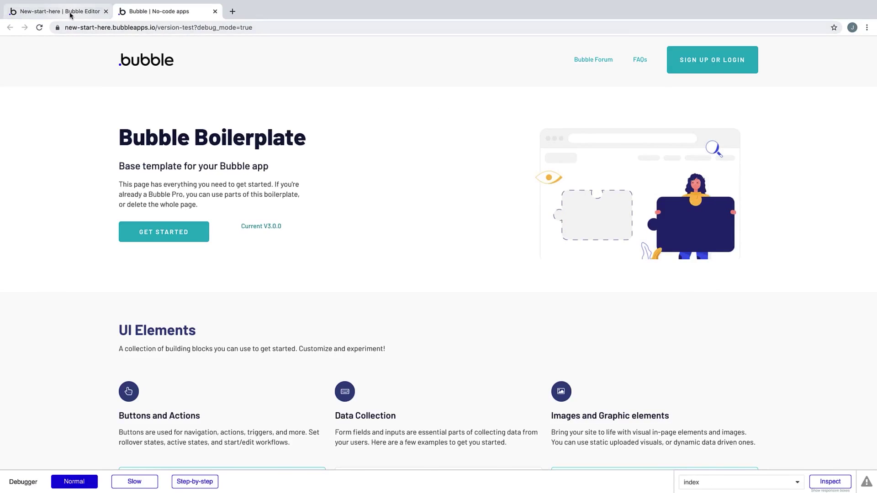
Step: Move the version text below Get Started and deploy the current version to Live as 'My first deploy'
{"action": "left_click", "coordinate": [70, 12]}
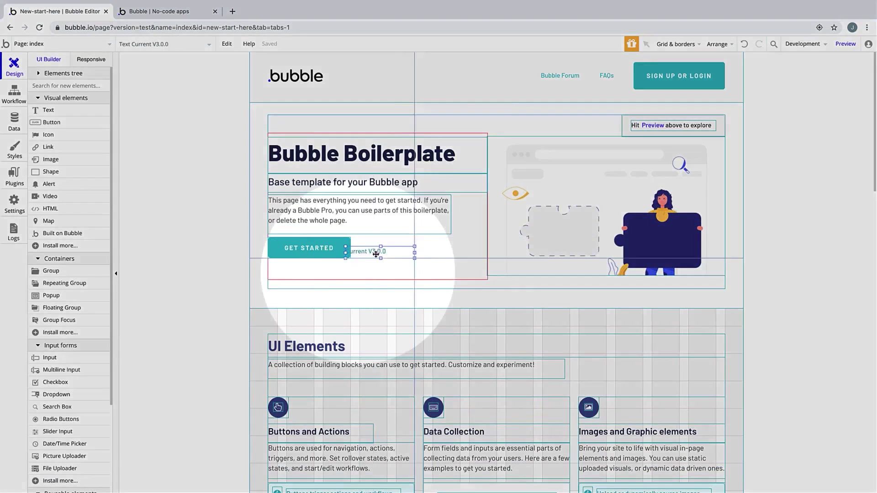
{"action": "left_click_drag", "start_coordinate": [415, 243], "coordinate": [300, 275]}
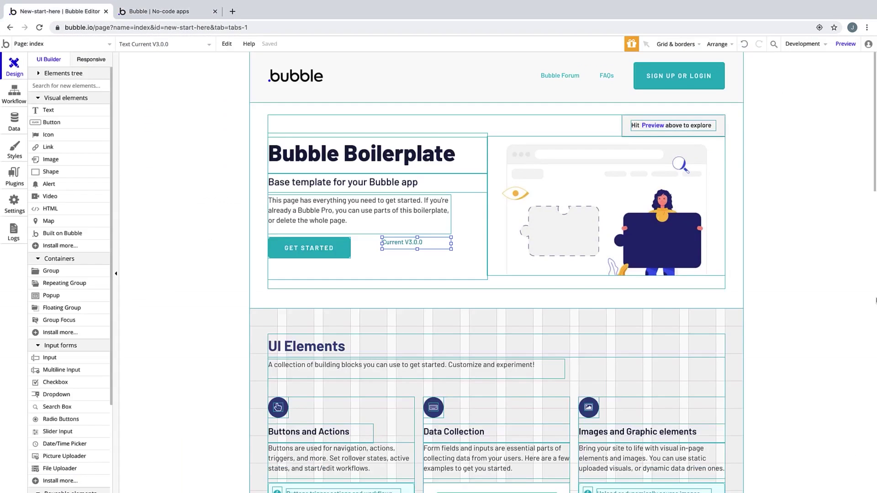
{"action": "left_click", "coordinate": [803, 43]}
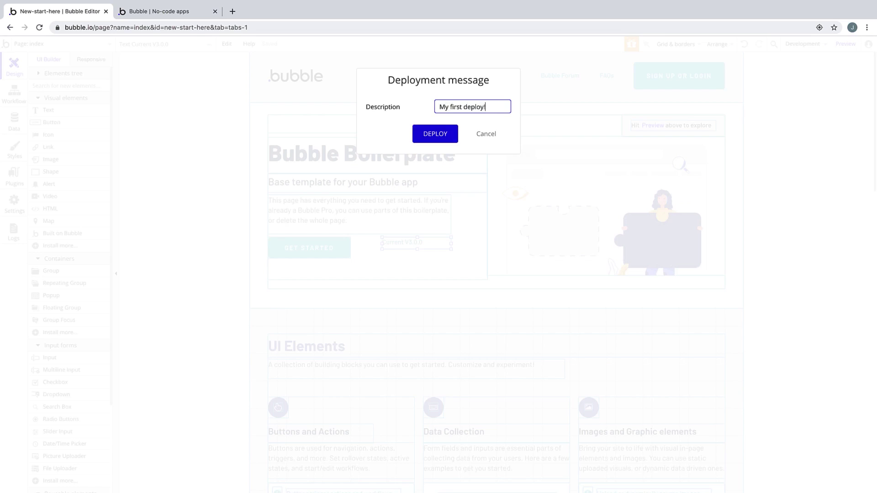
{"action": "left_click", "coordinate": [438, 136]}
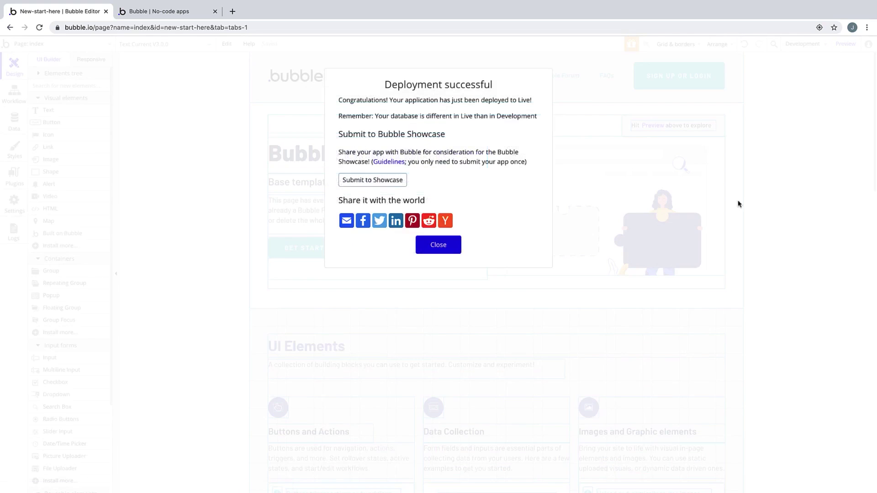
{"action": "left_click", "coordinate": [456, 249]}
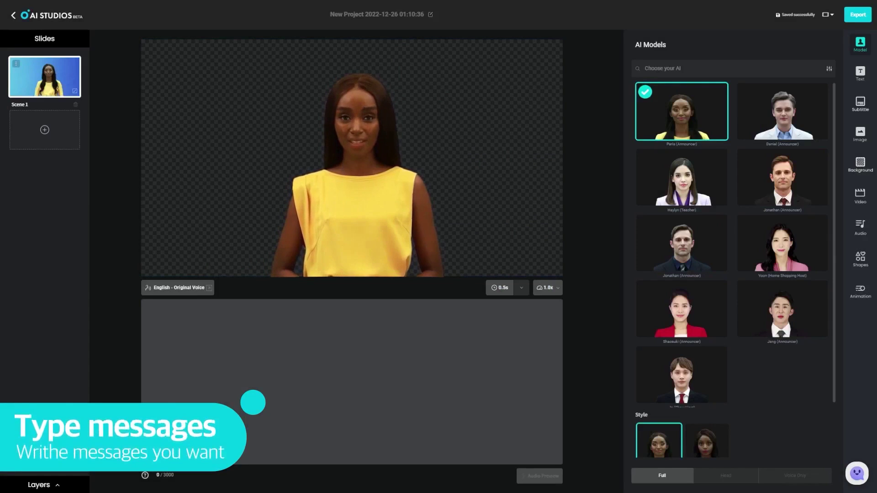
{"action": "type", "text": "H"}
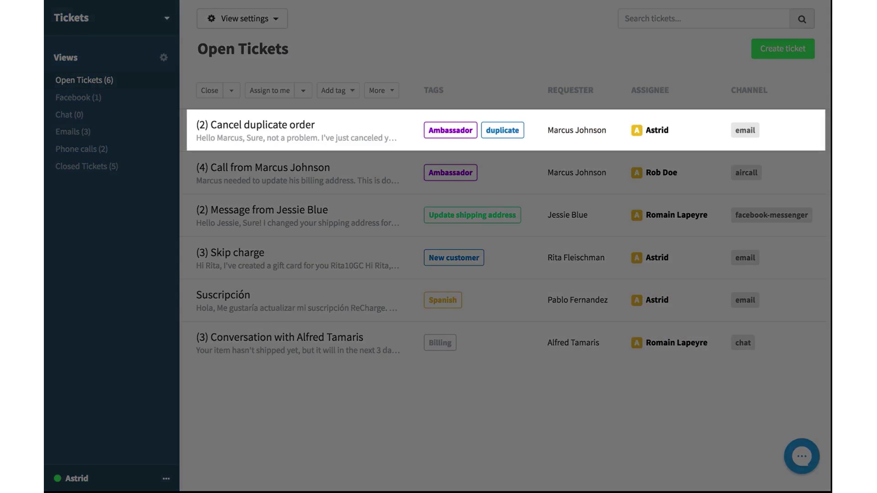
{"action": "left_click", "coordinate": [348, 140]}
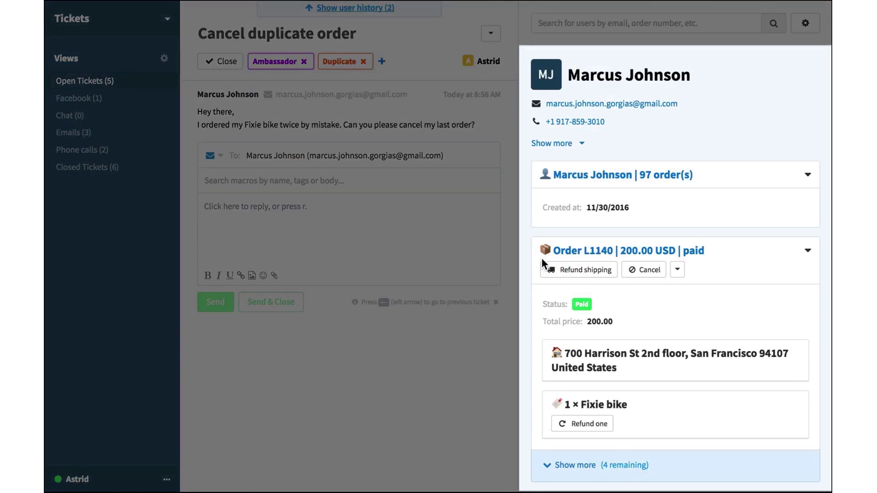
{"action": "scroll", "coordinate": [541, 258], "scroll_direction": "down", "scroll_amount": 4}
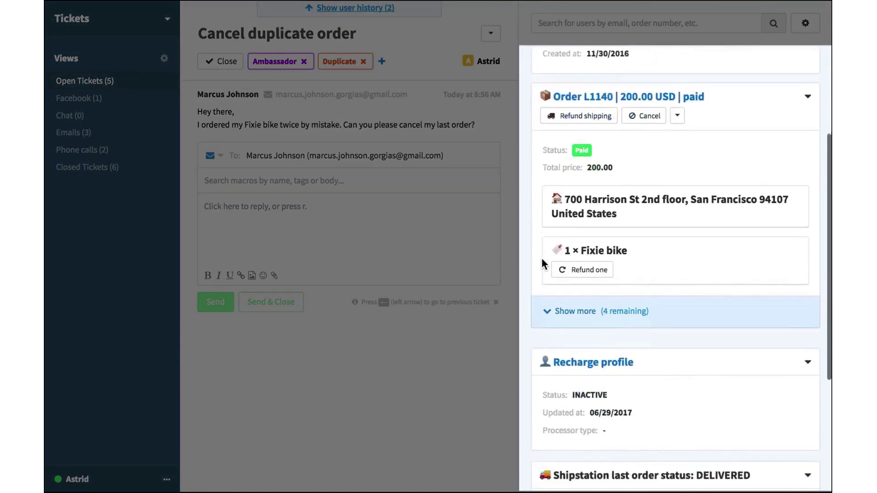
{"action": "scroll", "coordinate": [542, 264], "scroll_direction": "down", "scroll_amount": 3}
{"action": "scroll", "coordinate": [542, 264], "scroll_direction": "up", "scroll_amount": 3}
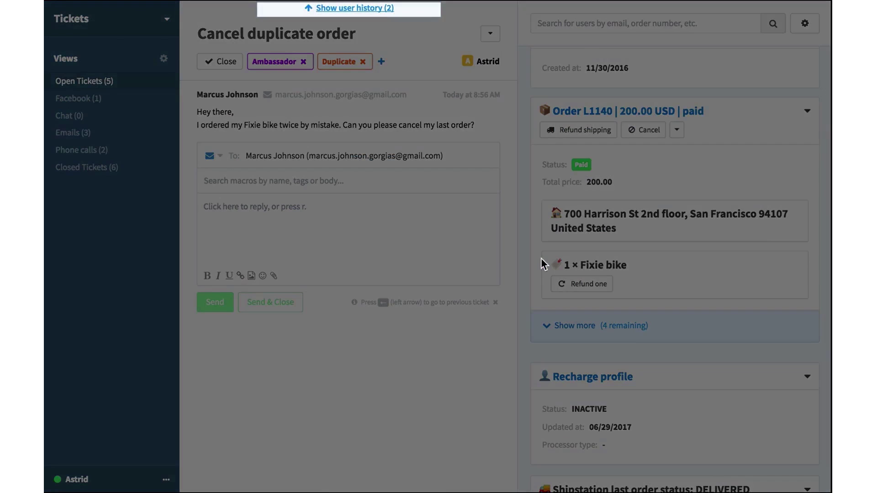
{"action": "left_click", "coordinate": [350, 8]}
{"action": "left_click", "coordinate": [263, 28]}
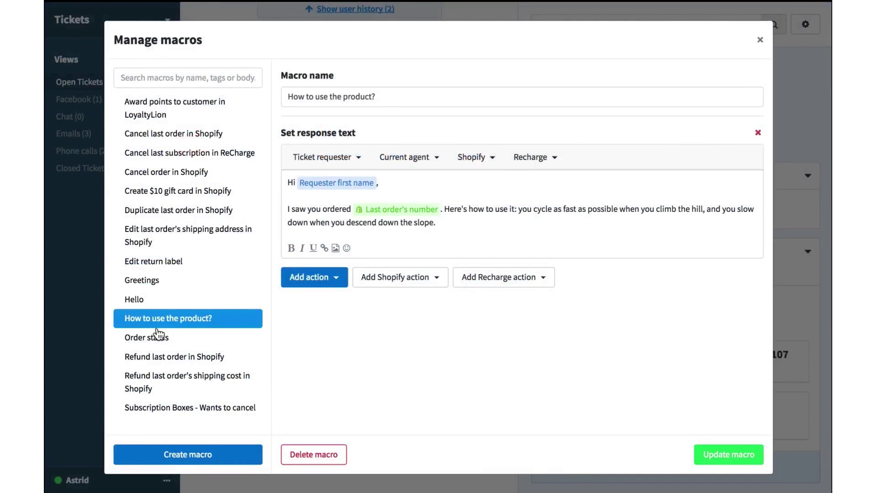
Step: Review the Order status and Cancel last order macros, then send the Cancel last order reply
{"action": "left_click", "coordinate": [158, 337]}
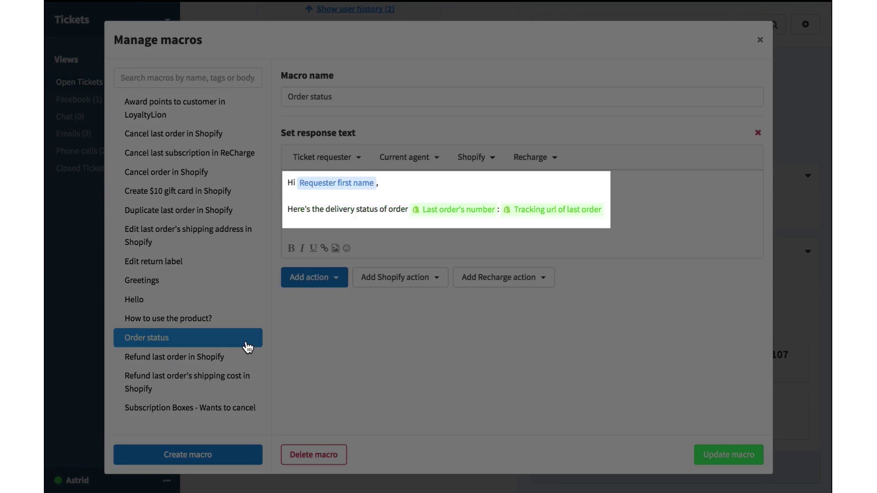
{"action": "left_click", "coordinate": [206, 140]}
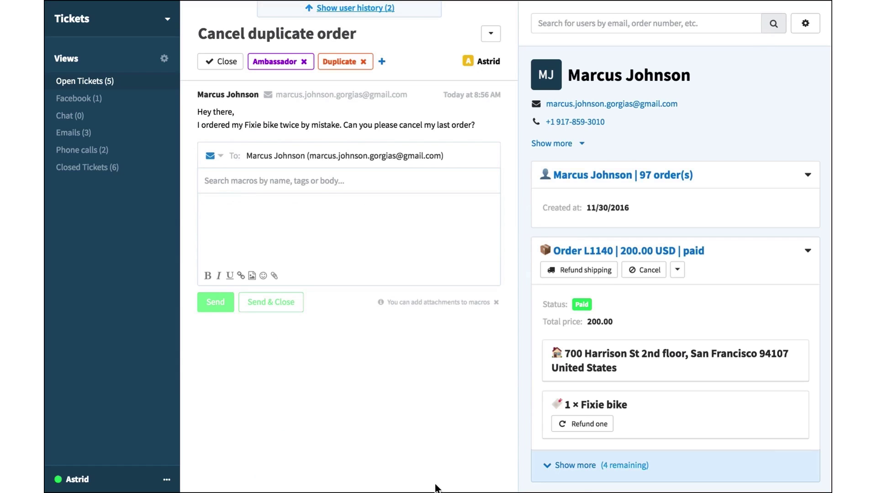
{"action": "left_click", "coordinate": [235, 184]}
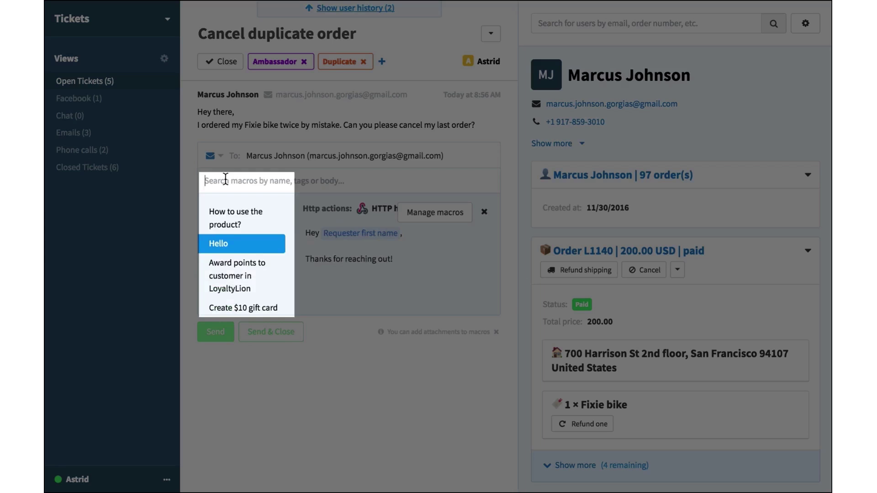
{"action": "type", "text": "cancel last order"}
{"action": "left_click", "coordinate": [237, 212]}
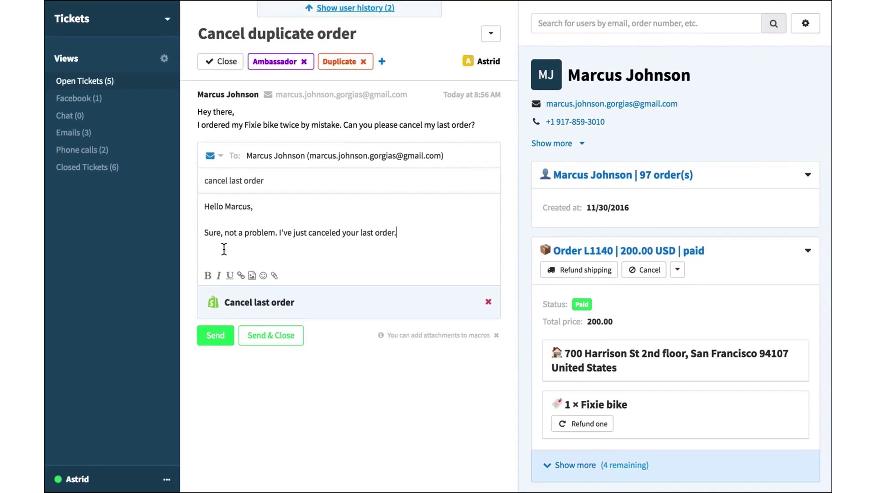
{"action": "left_click", "coordinate": [222, 336]}
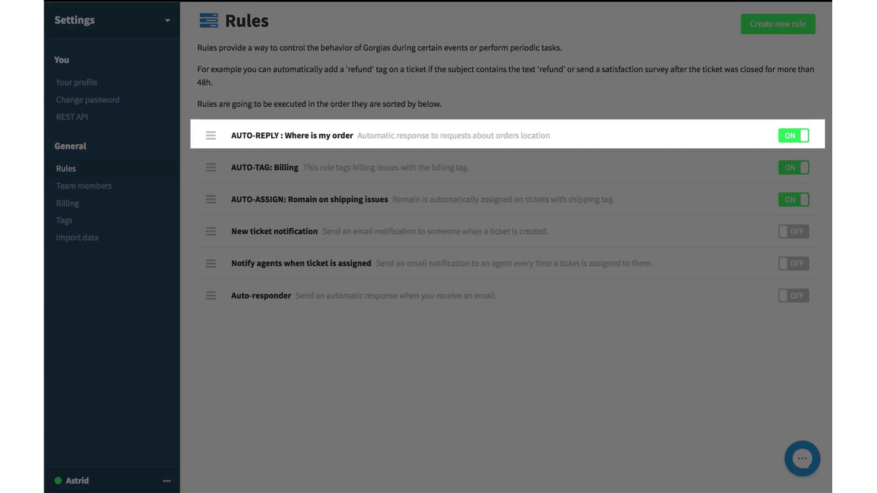
Step: View the 'Where is my order' auto-reply rule in Settings > Rules
{"action": "left_click", "coordinate": [274, 137]}
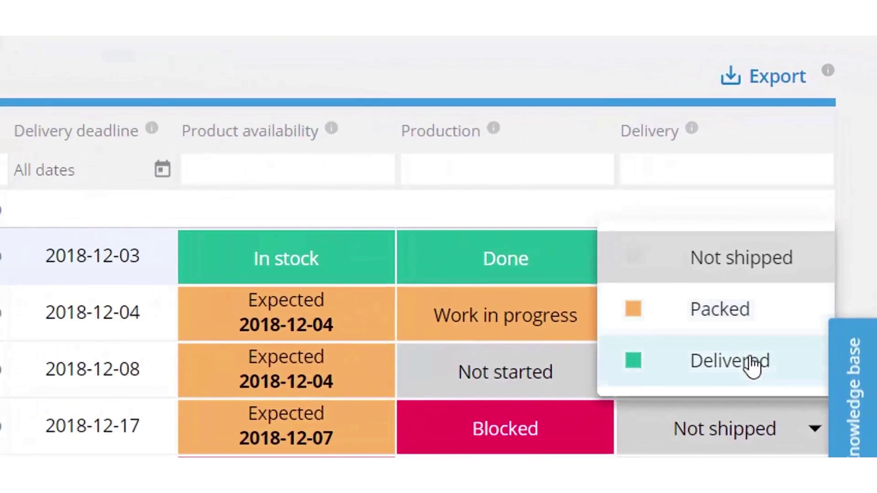
Step: Mark the first in-stock, finished sales order as Delivered
{"action": "left_click", "coordinate": [755, 364]}
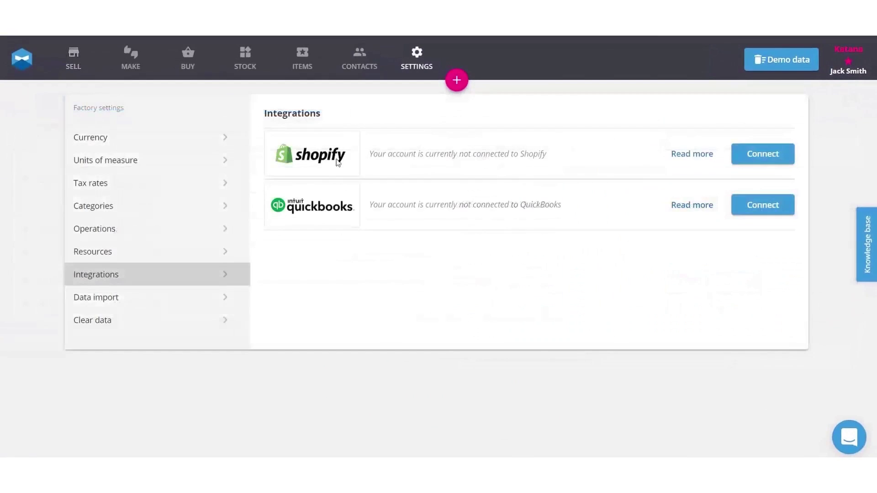
Step: Create a sales order for Jack Carpets with 4 pcs of Coffee table / black
{"action": "left_click", "coordinate": [732, 154]}
{"action": "type", "text": "mystore"}
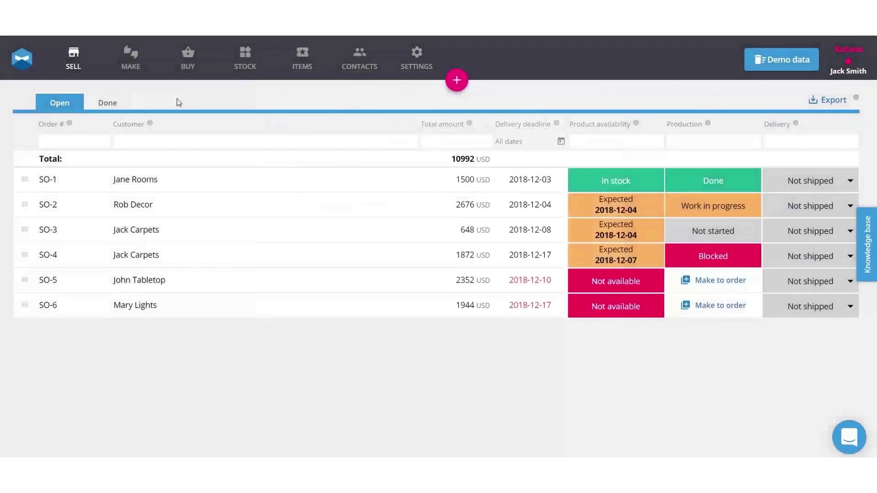
{"action": "left_click", "coordinate": [464, 111]}
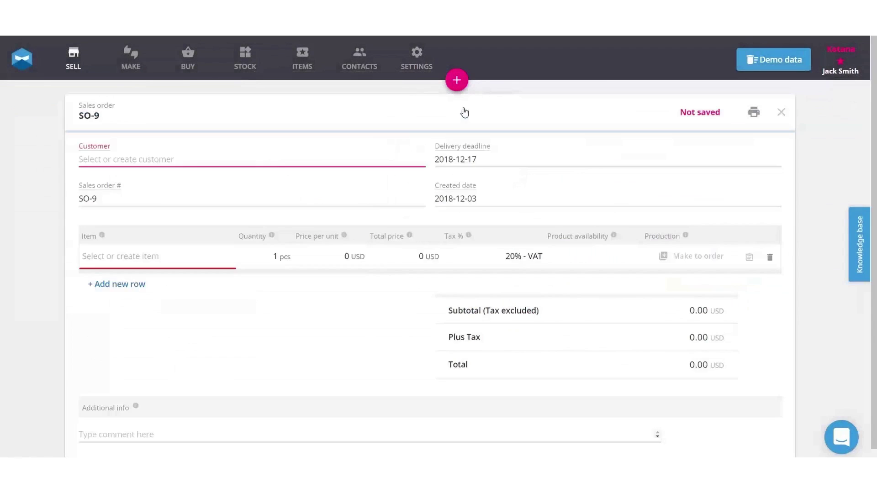
{"action": "left_click", "coordinate": [300, 159]}
{"action": "left_click", "coordinate": [98, 178]}
{"action": "left_click", "coordinate": [157, 256]}
{"action": "left_click", "coordinate": [213, 178]}
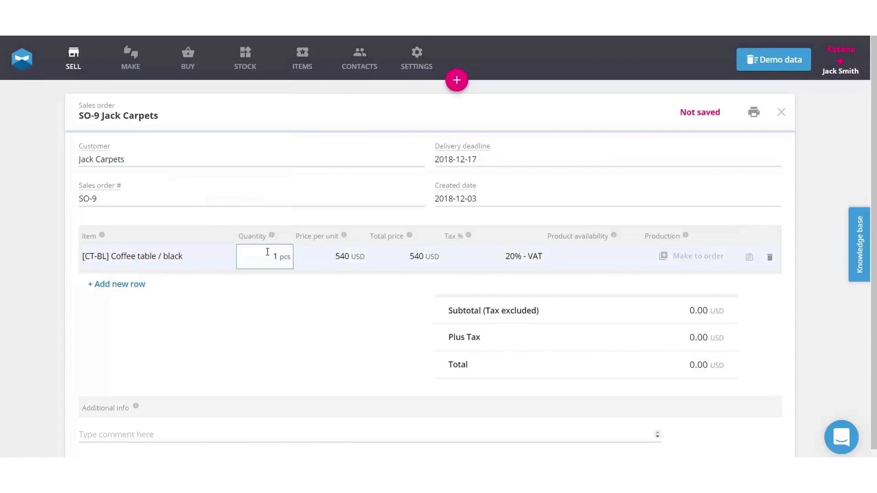
{"action": "left_click", "coordinate": [267, 252]}
{"action": "type", "text": "4"}
{"action": "left_click", "coordinate": [317, 217]}
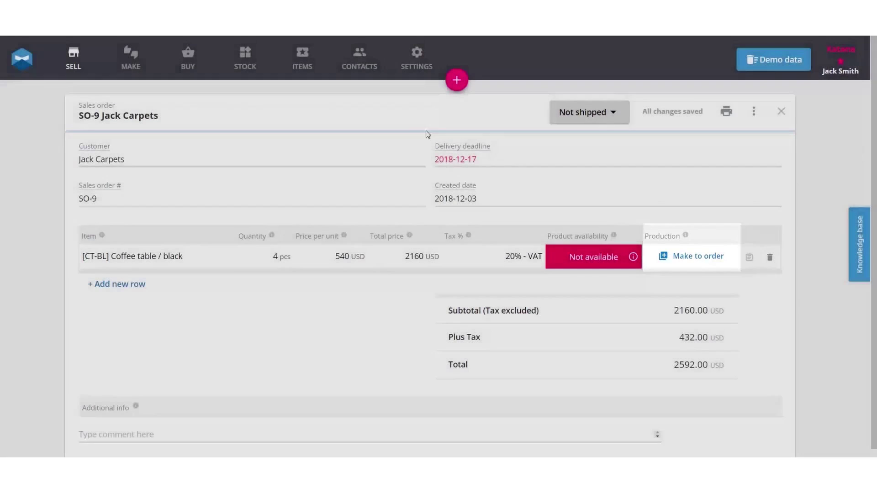
Step: Make SO-9's coffee tables to order to start production, then close the order
{"action": "left_click", "coordinate": [456, 80]}
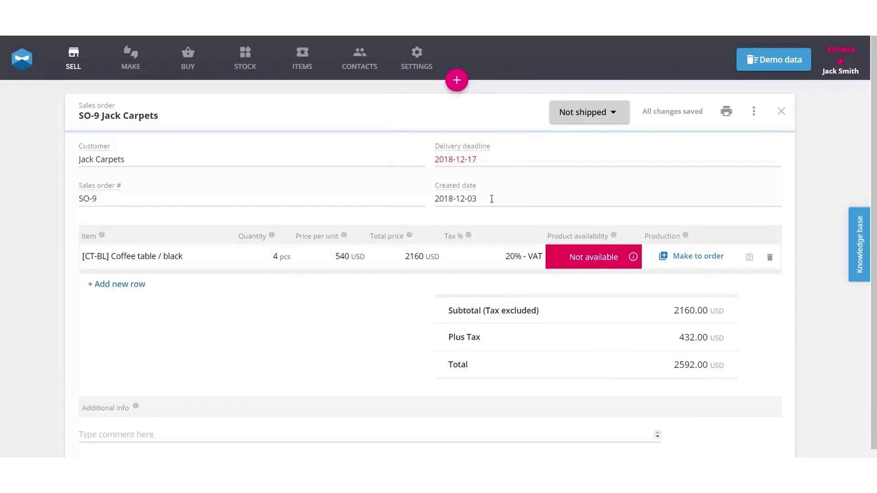
{"action": "left_click", "coordinate": [679, 256]}
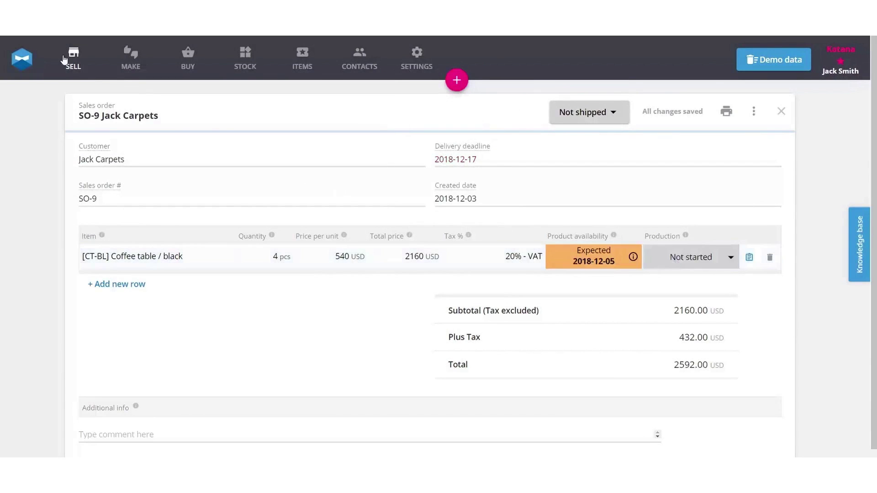
{"action": "left_click", "coordinate": [65, 59]}
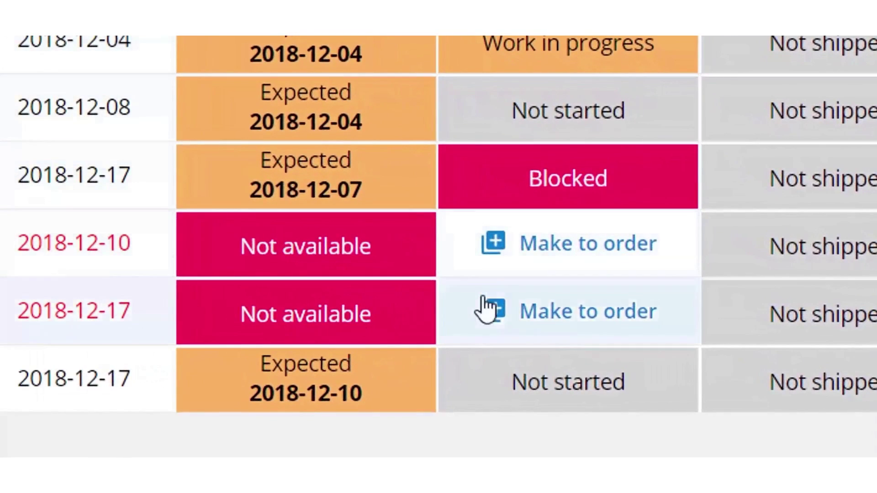
Step: Set the out-of-stock SO-5 and SO-6 orders to Make to order
{"action": "left_click", "coordinate": [685, 305]}
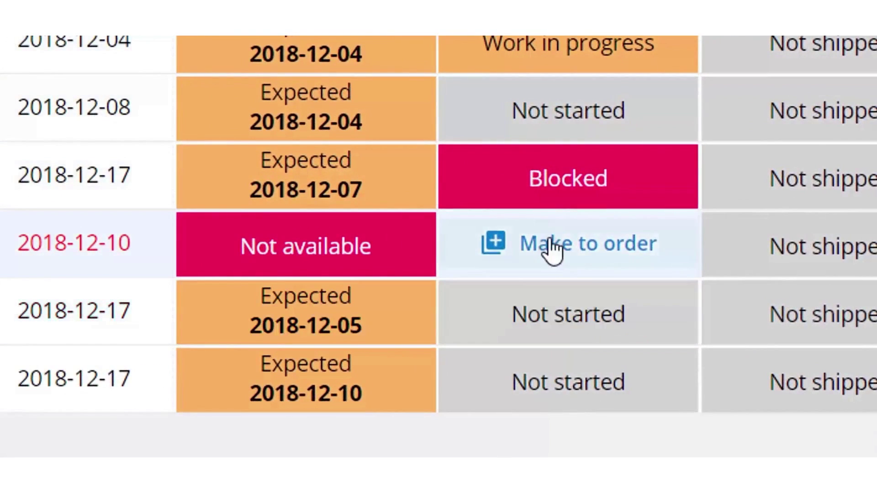
{"action": "left_click", "coordinate": [552, 245]}
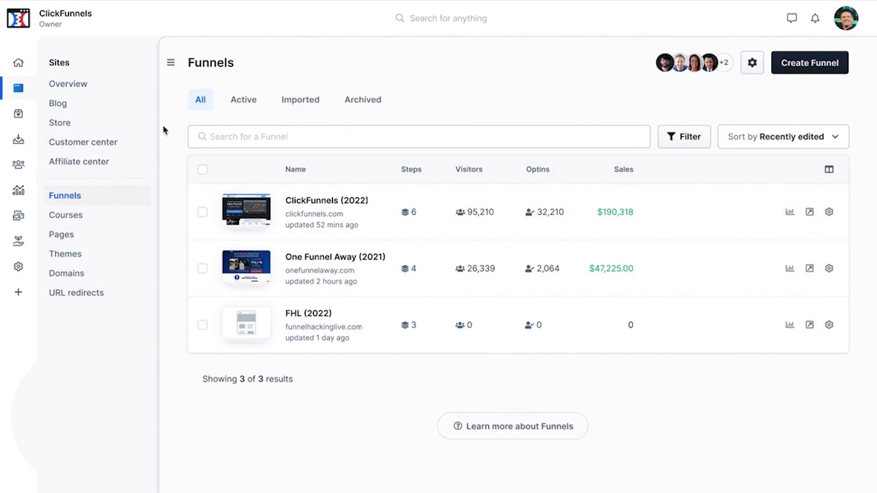
Step: Collapse the sites navigation, then view and close the Funnels team access list
{"action": "left_click", "coordinate": [171, 63]}
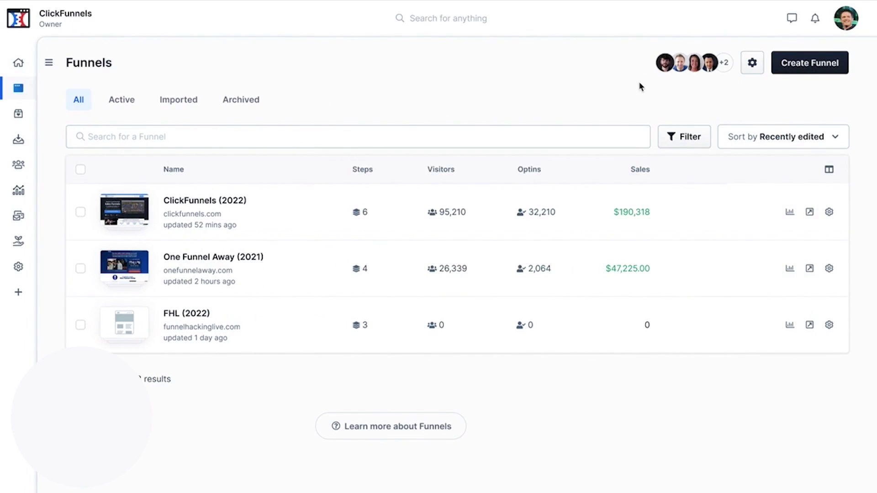
{"action": "left_click", "coordinate": [665, 64]}
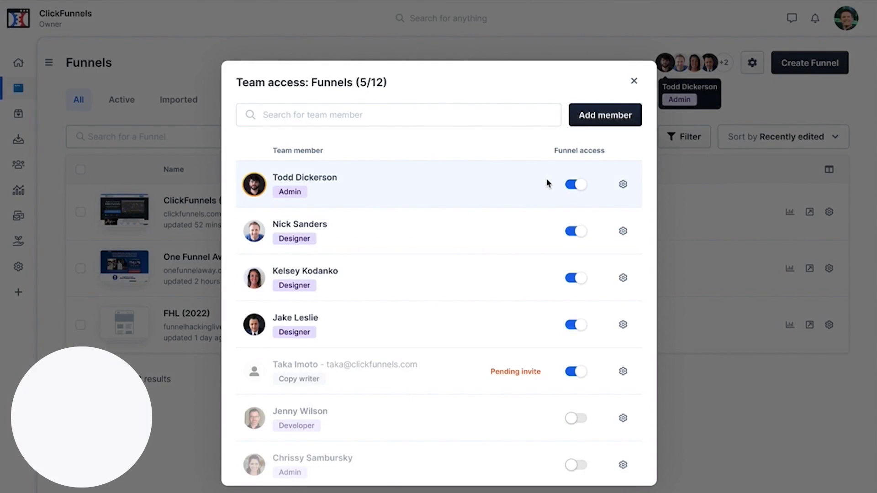
{"action": "left_click", "coordinate": [632, 82]}
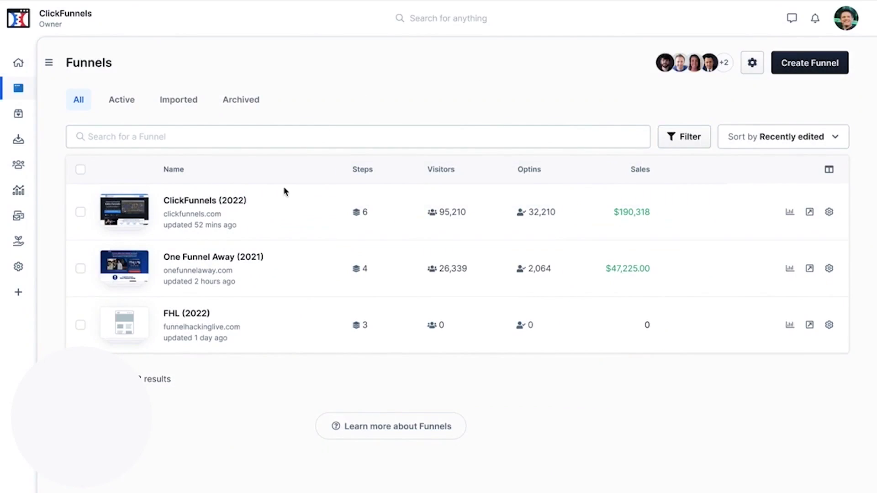
Step: Open the One Funnel Away (2021) funnel and review a collaborator's permissions
{"action": "left_click", "coordinate": [253, 263]}
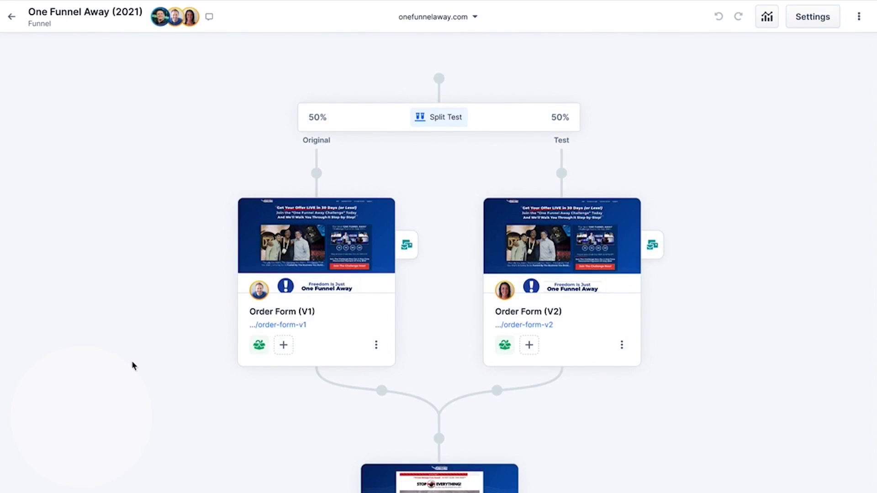
{"action": "left_click", "coordinate": [179, 24]}
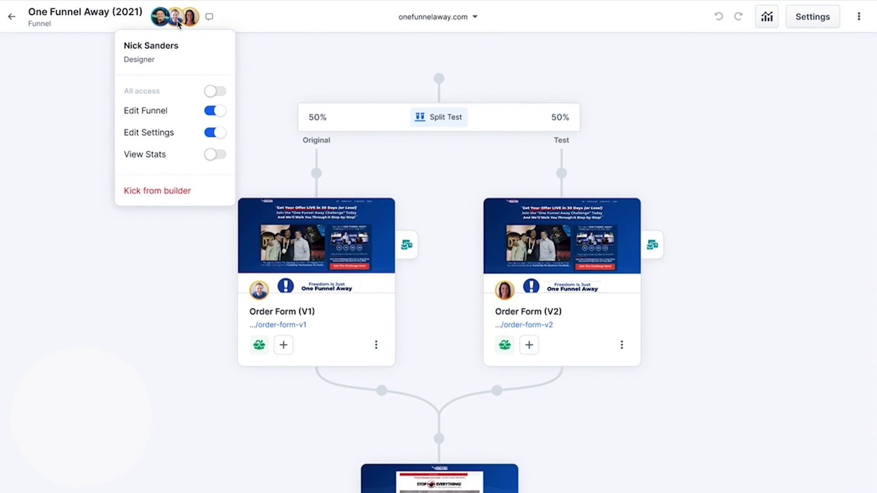
{"action": "left_click", "coordinate": [247, 61]}
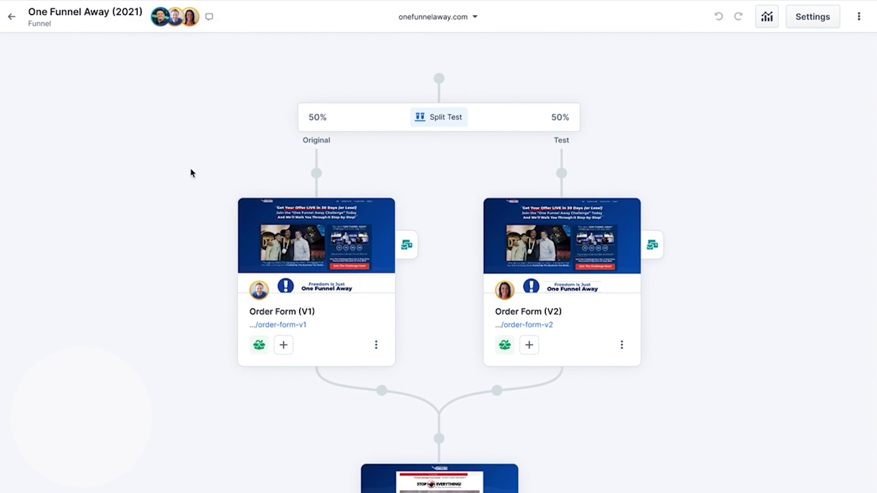
{"action": "scroll", "coordinate": [188, 193], "scroll_direction": "down", "scroll_amount": 1}
{"action": "scroll", "coordinate": [187, 193], "scroll_direction": "down", "scroll_amount": 1}
{"action": "scroll", "coordinate": [188, 192], "scroll_direction": "down", "scroll_amount": 2}
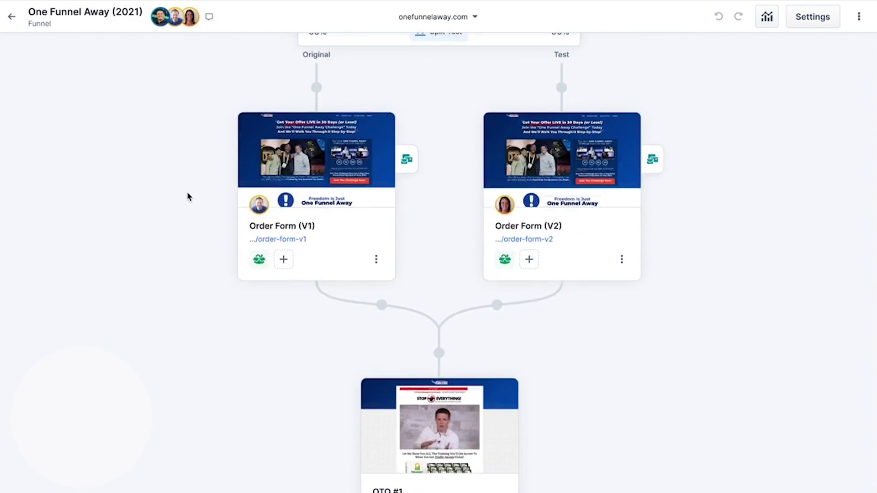
{"action": "scroll", "coordinate": [188, 197], "scroll_direction": "down", "scroll_amount": 3}
{"action": "scroll", "coordinate": [188, 200], "scroll_direction": "down", "scroll_amount": 4}
{"action": "scroll", "coordinate": [188, 200], "scroll_direction": "down", "scroll_amount": 3}
{"action": "scroll", "coordinate": [188, 200], "scroll_direction": "down", "scroll_amount": 1}
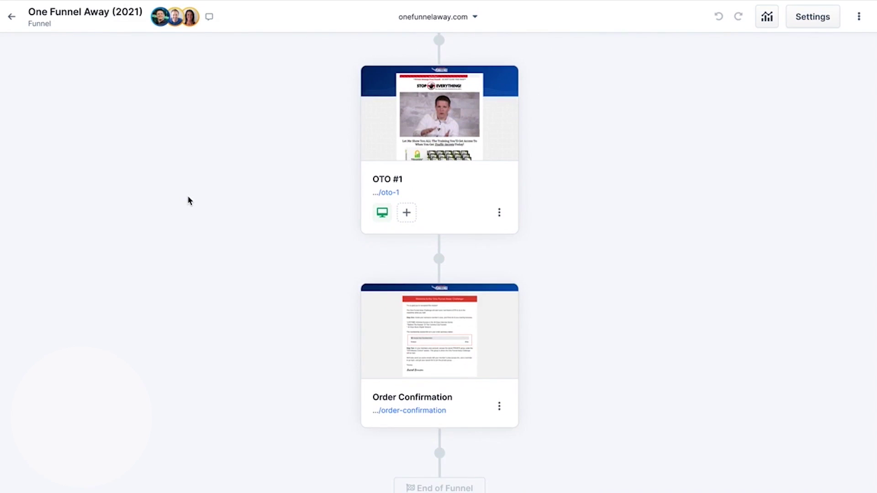
Step: Insert a split path with Test A and Test B branches after OTO #1
{"action": "left_click", "coordinate": [440, 263]}
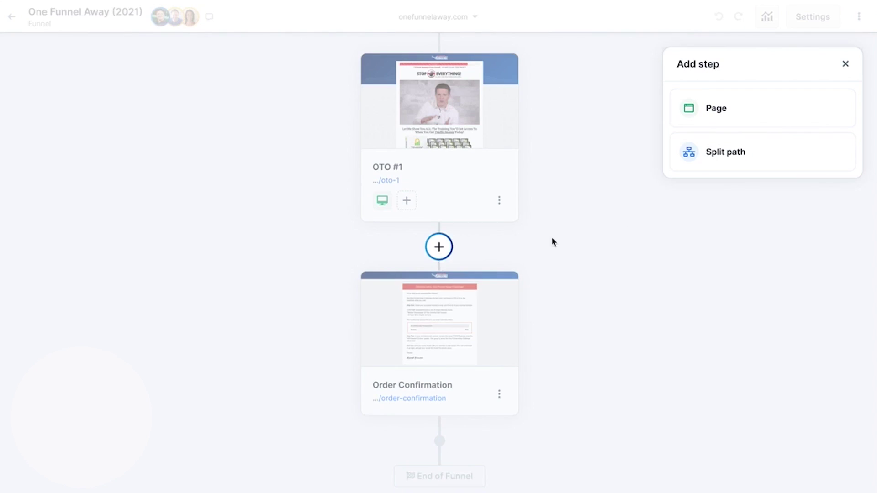
{"action": "left_click", "coordinate": [697, 162]}
{"action": "left_click", "coordinate": [711, 124]}
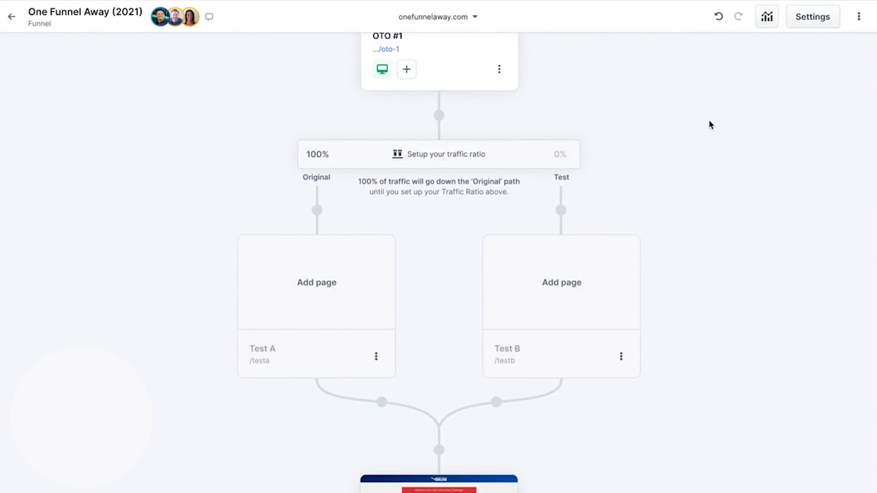
Step: Add existing page The Ultimate Course (2022) to Test A and collapse the editor sidebar
{"action": "left_click", "coordinate": [367, 251]}
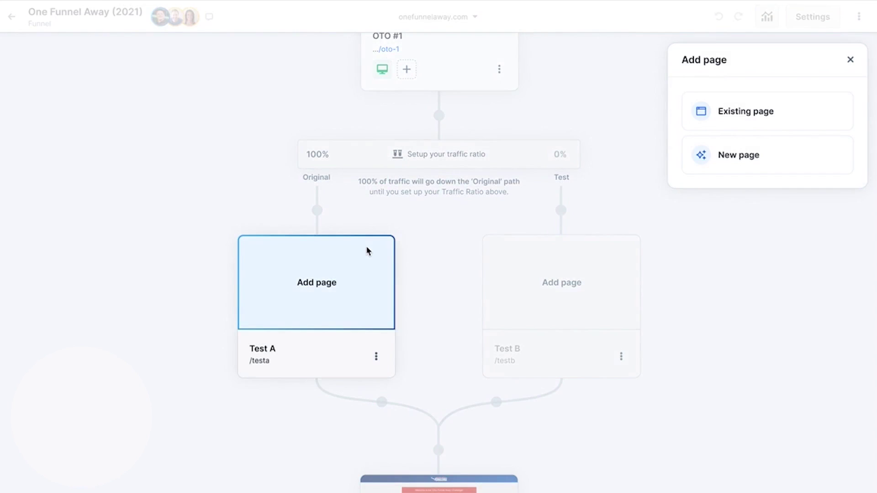
{"action": "left_click", "coordinate": [690, 121]}
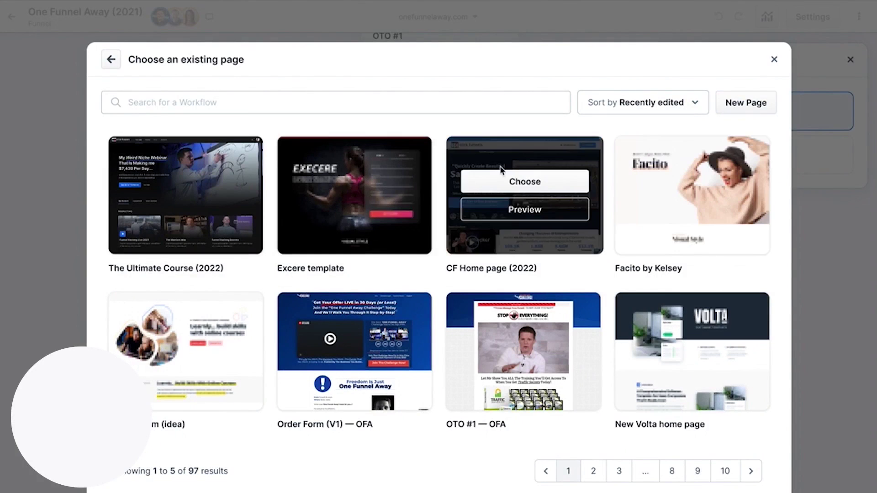
{"action": "mouse_move", "coordinate": [185, 195]}
{"action": "left_click", "coordinate": [204, 185]}
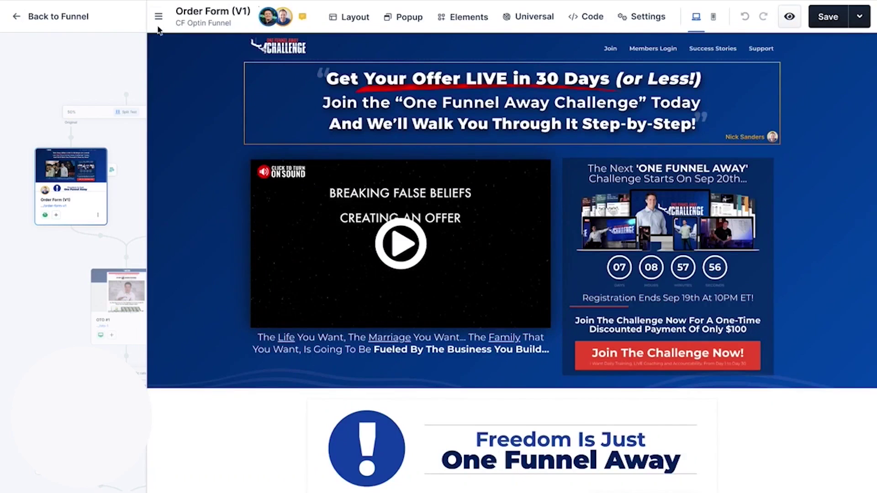
{"action": "left_click", "coordinate": [158, 18]}
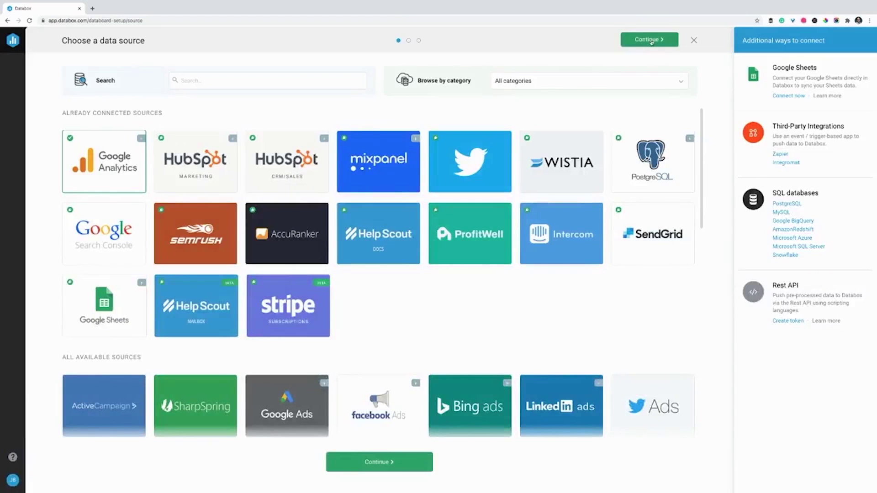
Step: Pick Google Analytics metrics: Users, Sessions, Pageviews, Bounce Rate, Top Pages, Sessions by Channel and Source
{"action": "left_click", "coordinate": [651, 39]}
{"action": "left_click", "coordinate": [413, 219]}
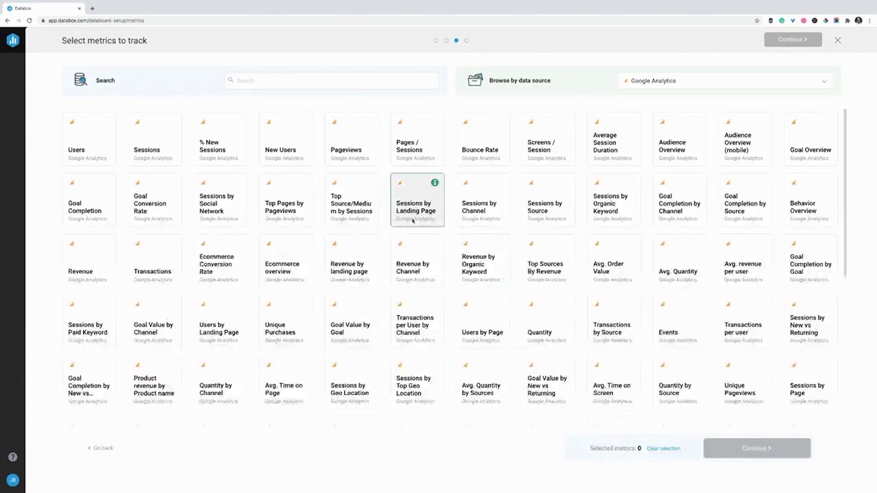
{"action": "left_click", "coordinate": [151, 144]}
{"action": "left_click", "coordinate": [102, 144]}
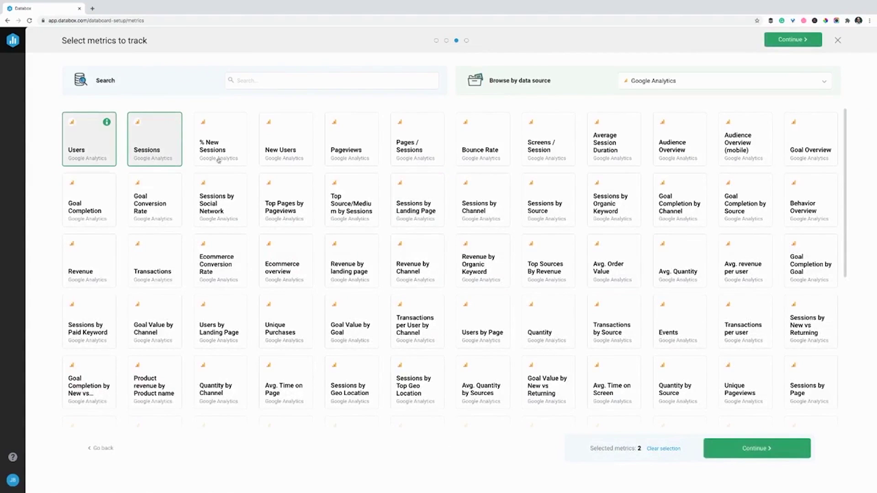
{"action": "left_click", "coordinate": [352, 138]}
{"action": "left_click", "coordinate": [478, 150]}
{"action": "left_click", "coordinate": [286, 203]}
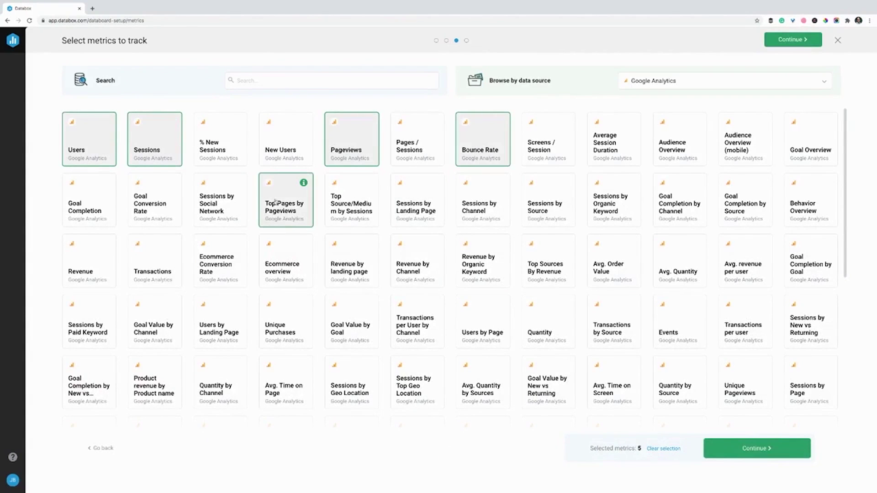
{"action": "left_click", "coordinate": [484, 203]}
{"action": "left_click", "coordinate": [548, 203]}
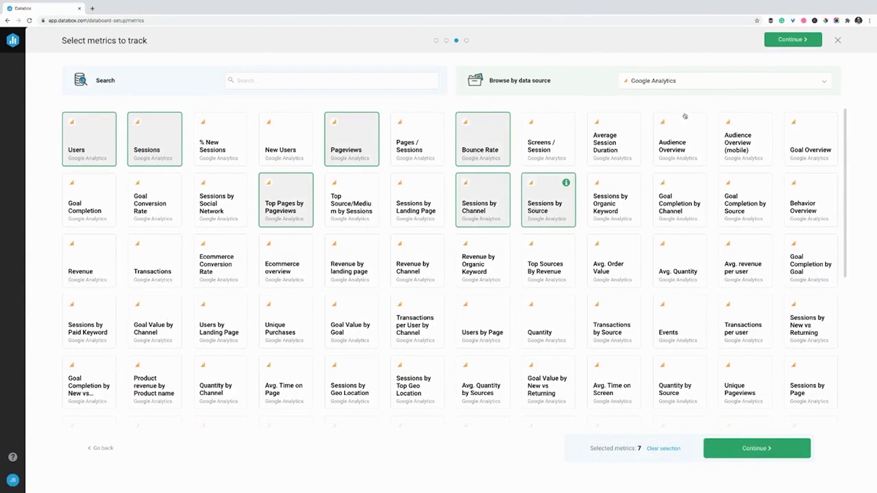
Step: Connect Google Analytics as the data source and open the new dashboard
{"action": "left_click", "coordinate": [781, 42]}
{"action": "left_click", "coordinate": [574, 156]}
{"action": "left_click", "coordinate": [528, 189]}
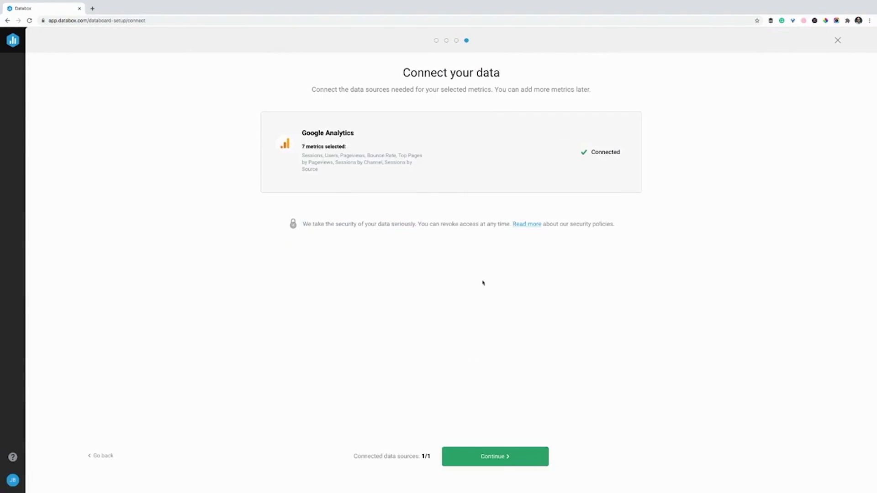
{"action": "left_click", "coordinate": [497, 457]}
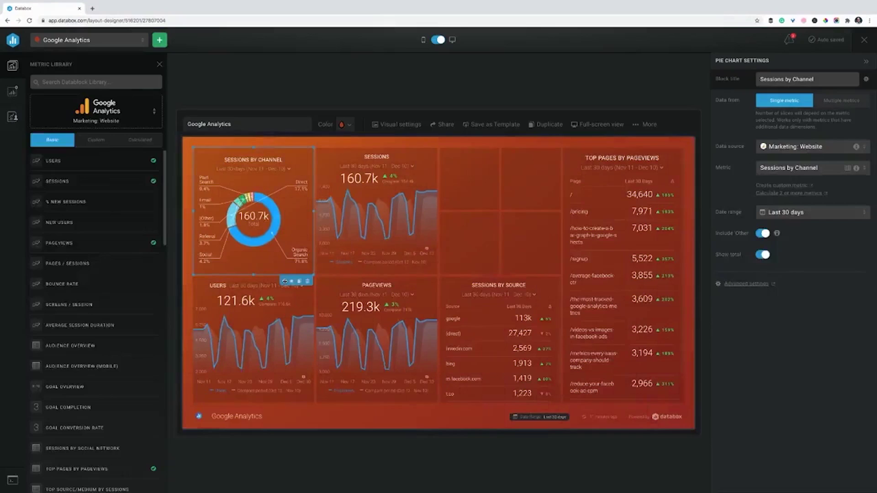
Step: Shorten Top Pages, shift Sessions by Channel right, and place Deals Created bottom-right
{"action": "left_click_drag", "start_coordinate": [624, 404], "coordinate": [631, 288]}
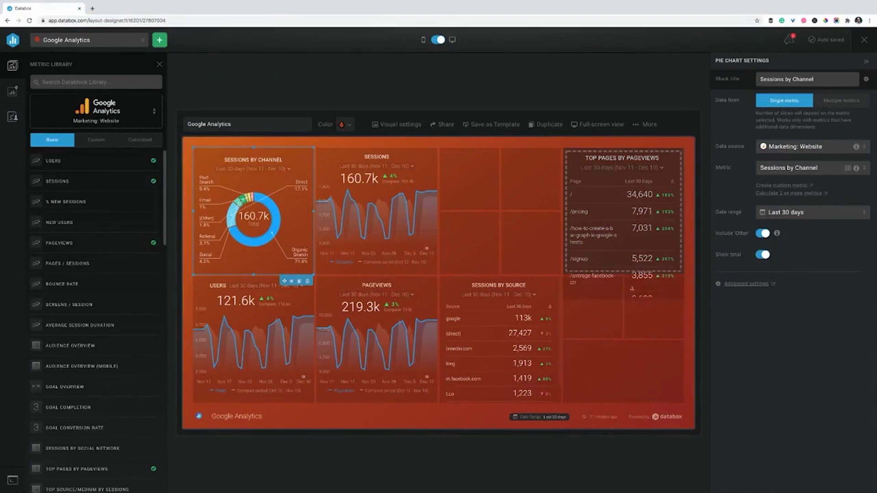
{"action": "left_click_drag", "start_coordinate": [284, 281], "coordinate": [521, 278]}
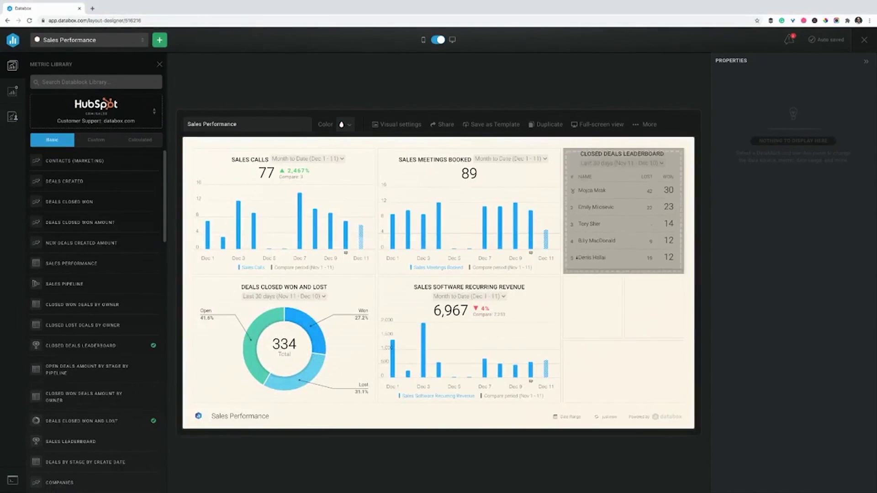
{"action": "left_click_drag", "start_coordinate": [65, 181], "coordinate": [620, 346]}
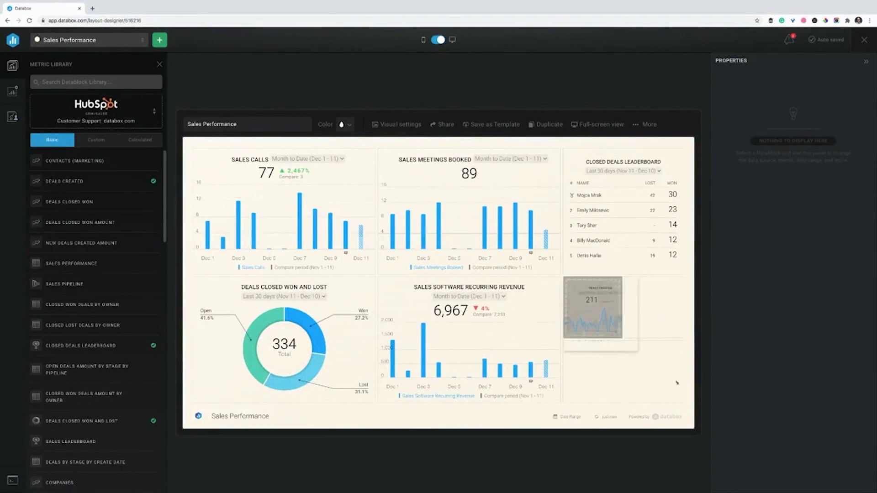
{"action": "left_click", "coordinate": [620, 347]}
{"action": "left_click_drag", "start_coordinate": [647, 408], "coordinate": [586, 408]}
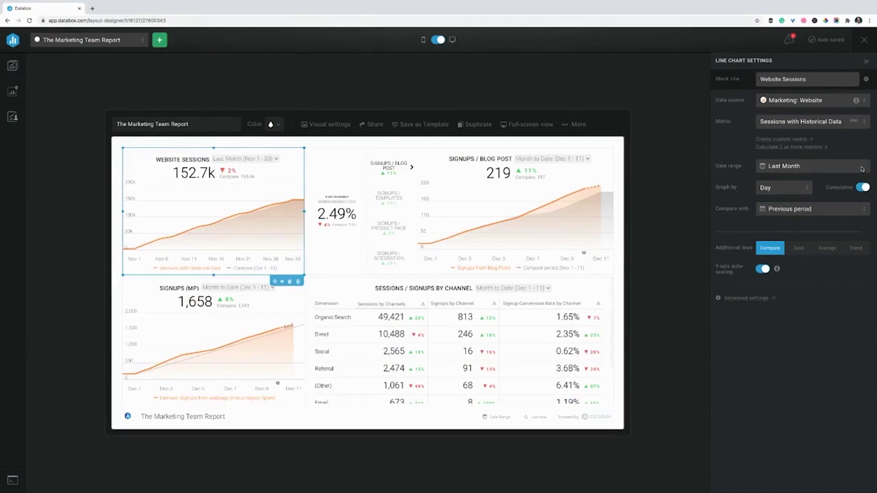
Step: Set Website Sessions to Month to Date and add goal and trend lines
{"action": "left_click", "coordinate": [861, 169]}
{"action": "left_click", "coordinate": [781, 237]}
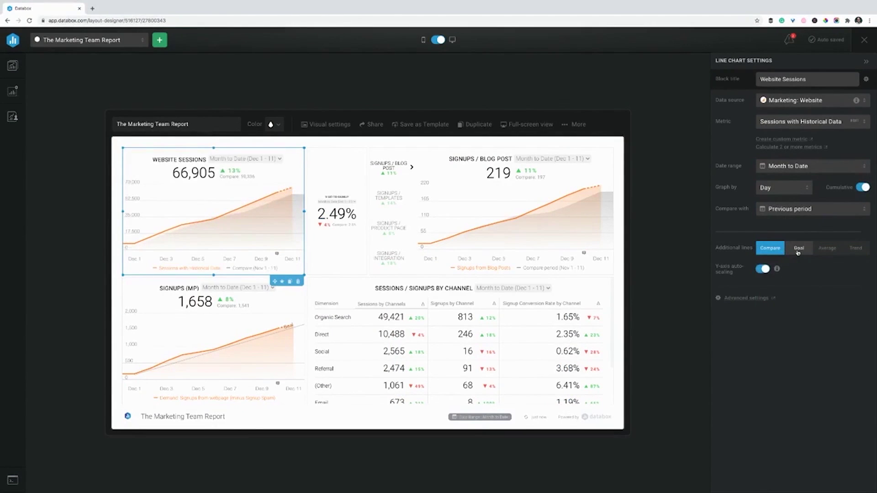
{"action": "left_click", "coordinate": [798, 251]}
{"action": "left_click", "coordinate": [856, 248]}
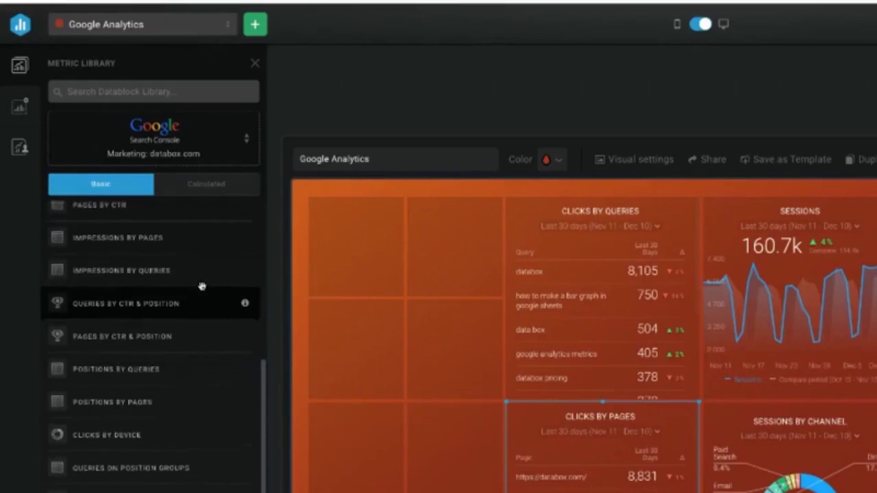
{"action": "scroll", "coordinate": [203, 286], "scroll_direction": "up", "scroll_amount": 2}
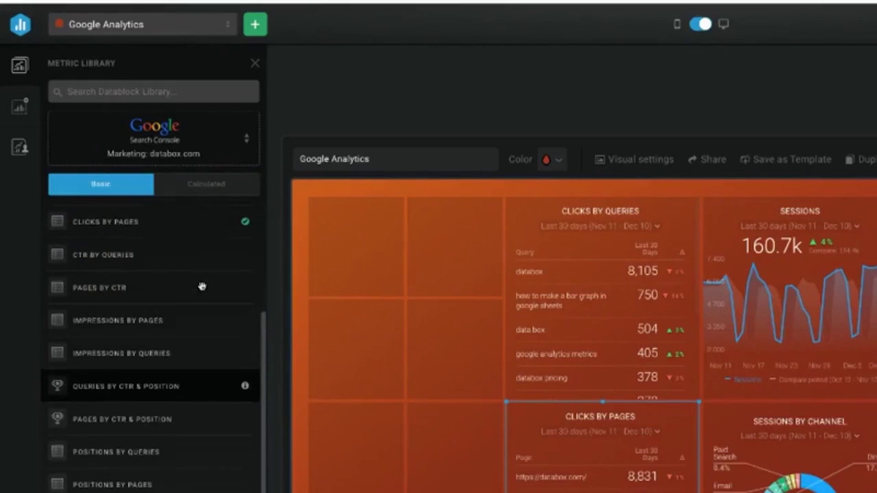
{"action": "scroll", "coordinate": [202, 287], "scroll_direction": "up", "scroll_amount": 1}
{"action": "scroll", "coordinate": [202, 287], "scroll_direction": "up", "scroll_amount": 2}
{"action": "scroll", "coordinate": [203, 287], "scroll_direction": "up", "scroll_amount": 1}
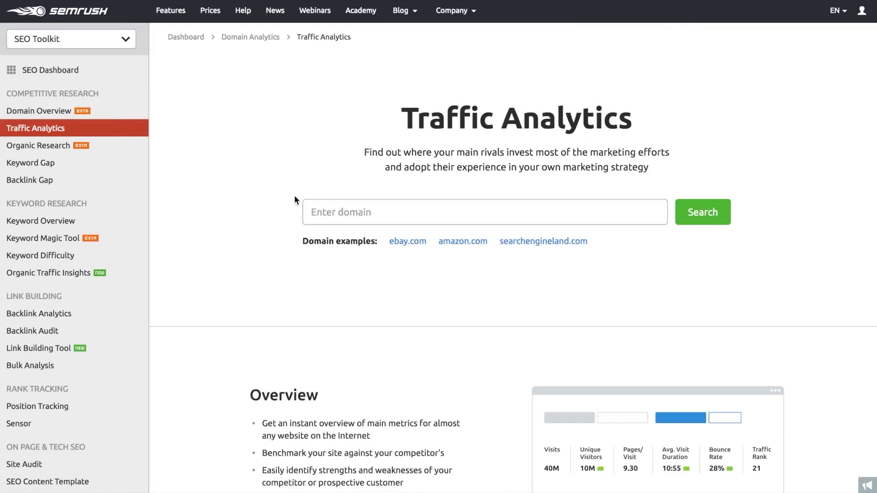
Step: Compare booking.com with kayak.com and show booking.com's Traffic Sources breakdown
{"action": "left_click", "coordinate": [324, 209]}
{"action": "type", "text": "bookin"}
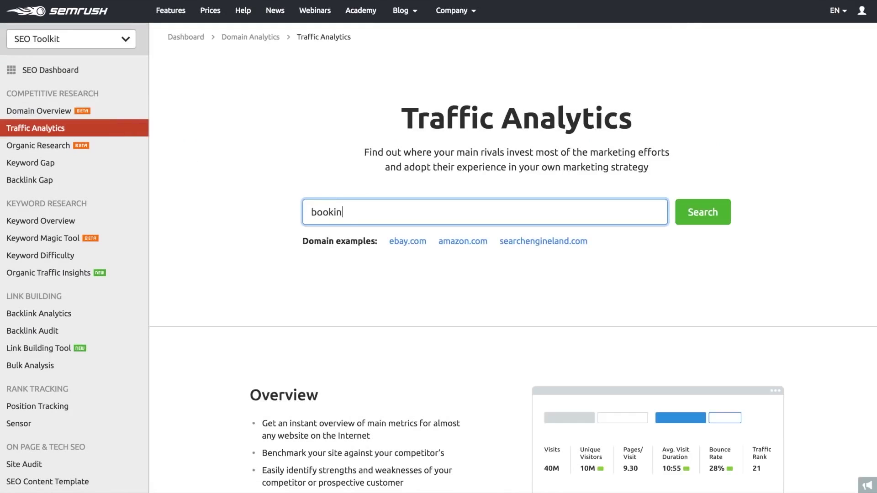
{"action": "type", "text": "g.com"}
{"action": "key", "text": "Return"}
{"action": "scroll", "coordinate": [439, 274], "scroll_direction": "down", "scroll_amount": 1}
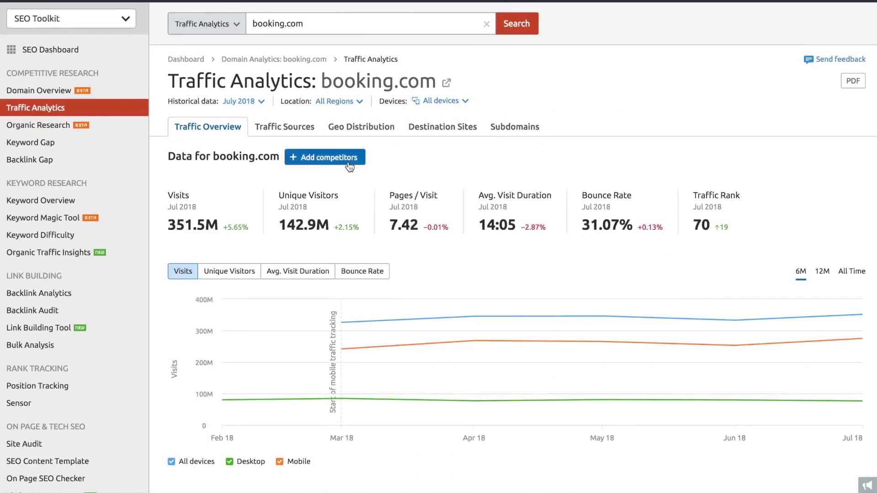
{"action": "left_click", "coordinate": [325, 157]}
{"action": "type", "text": "k.com"}
{"action": "key", "text": "Return"}
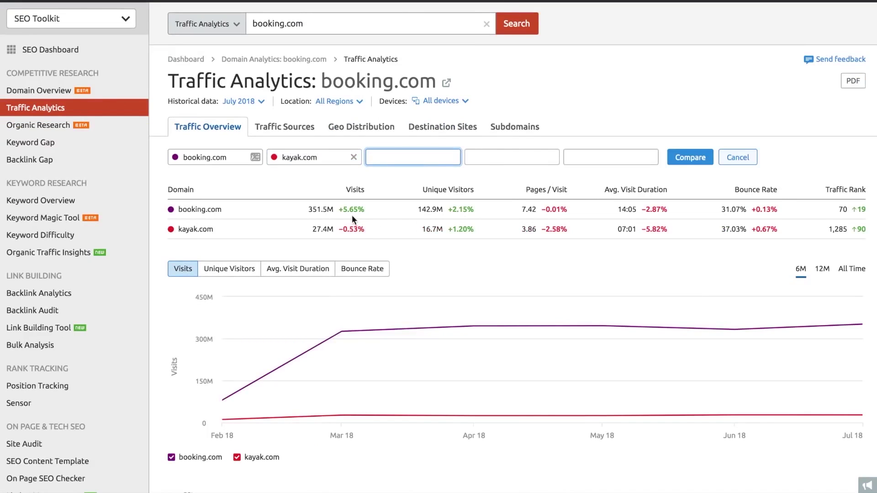
{"action": "scroll", "coordinate": [753, 242], "scroll_direction": "down", "scroll_amount": 3}
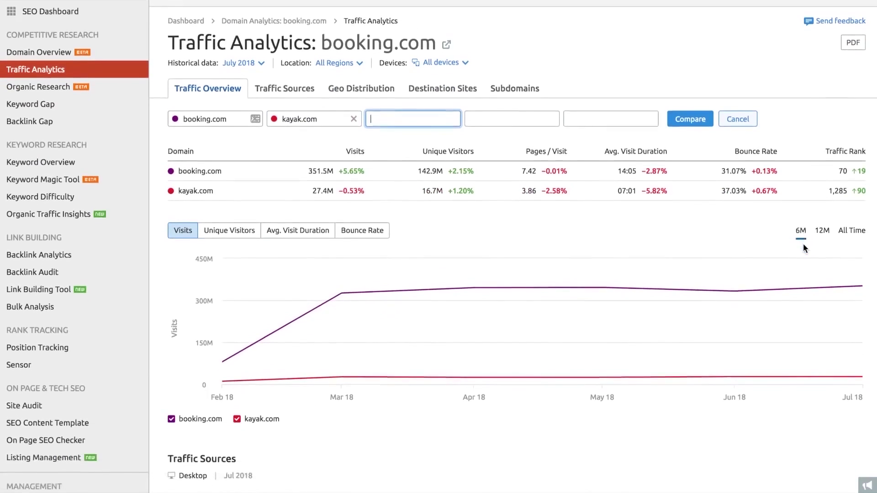
{"action": "scroll", "coordinate": [749, 334], "scroll_direction": "down", "scroll_amount": 3}
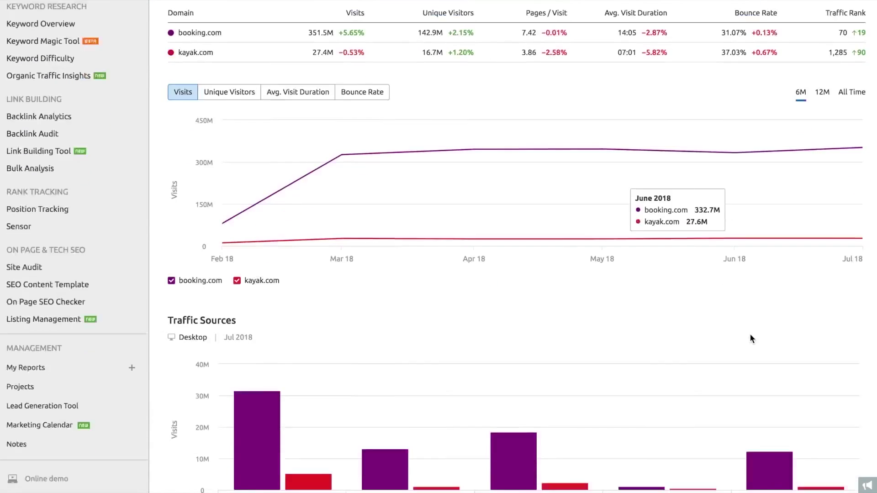
{"action": "scroll", "coordinate": [751, 339], "scroll_direction": "down", "scroll_amount": 2}
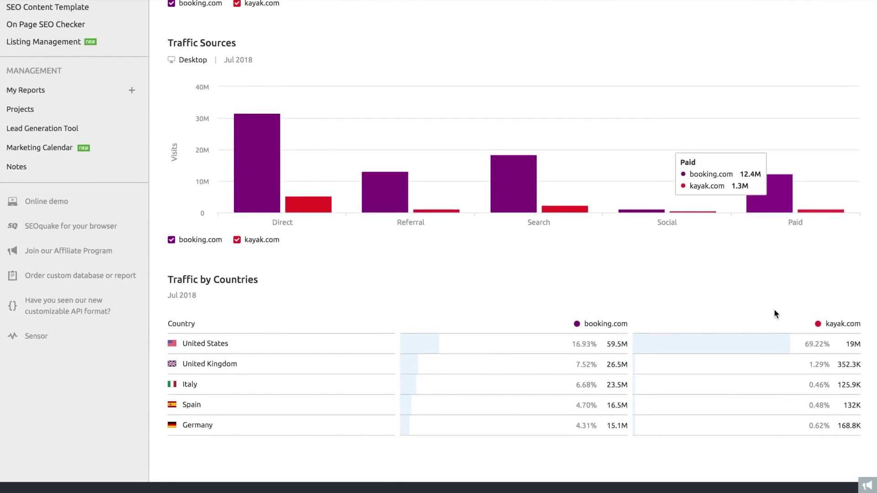
{"action": "scroll", "coordinate": [773, 314], "scroll_direction": "up", "scroll_amount": 4}
{"action": "scroll", "coordinate": [774, 314], "scroll_direction": "up", "scroll_amount": 3}
{"action": "scroll", "coordinate": [774, 314], "scroll_direction": "up", "scroll_amount": 1}
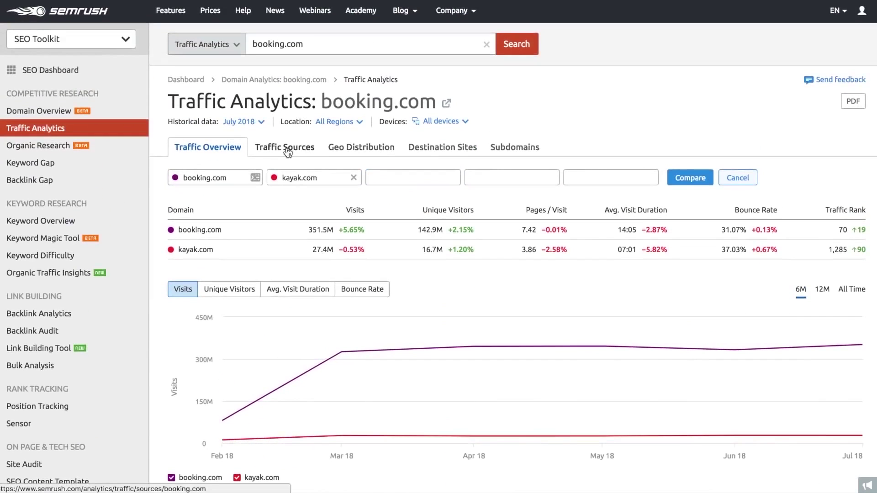
{"action": "left_click", "coordinate": [287, 151]}
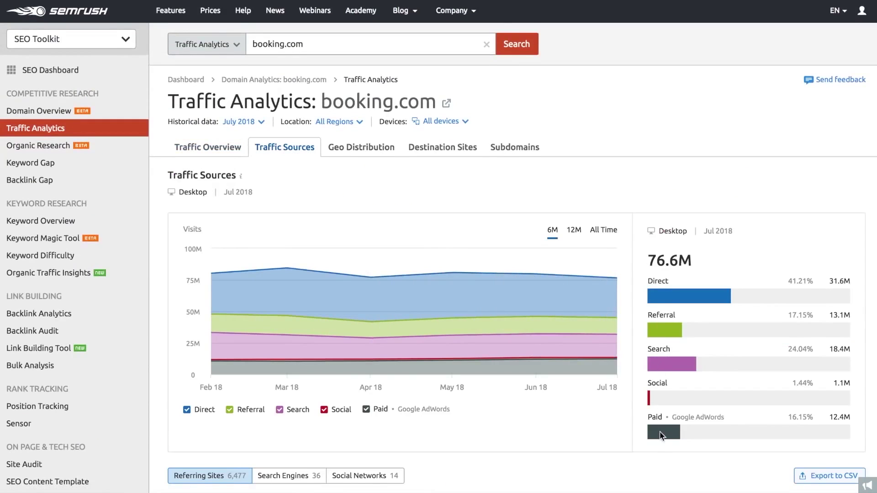
{"action": "scroll", "coordinate": [660, 431], "scroll_direction": "down", "scroll_amount": 5}
{"action": "scroll", "coordinate": [661, 432], "scroll_direction": "down", "scroll_amount": 2}
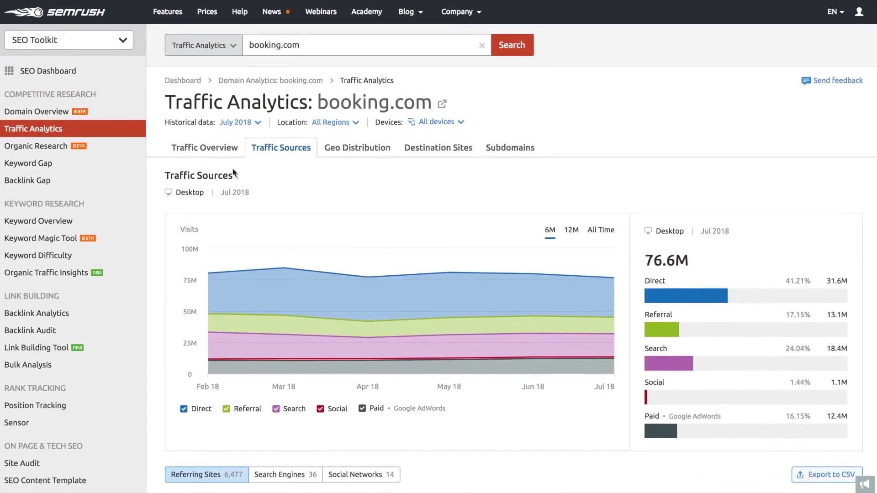
Step: Open booking.com's Organic Research Positions report and check its root domain scope options
{"action": "left_click", "coordinate": [134, 153]}
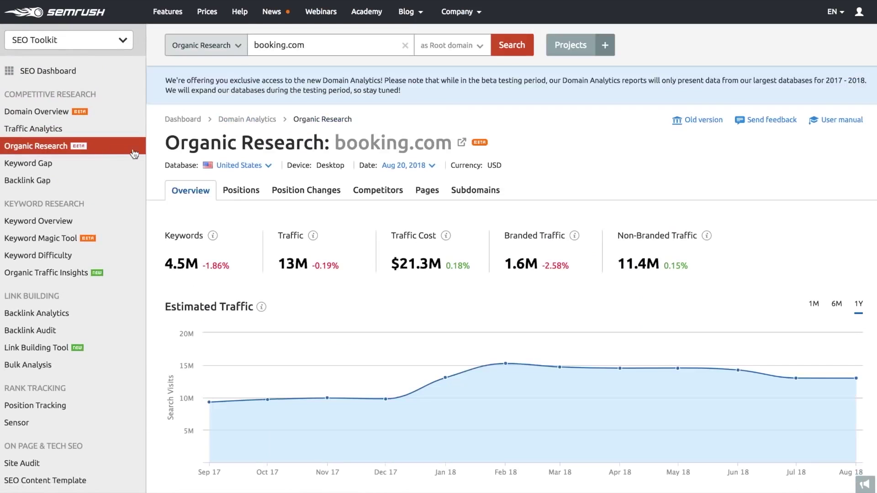
{"action": "scroll", "coordinate": [588, 175], "scroll_direction": "up", "scroll_amount": 2}
{"action": "scroll", "coordinate": [589, 176], "scroll_direction": "up", "scroll_amount": 3}
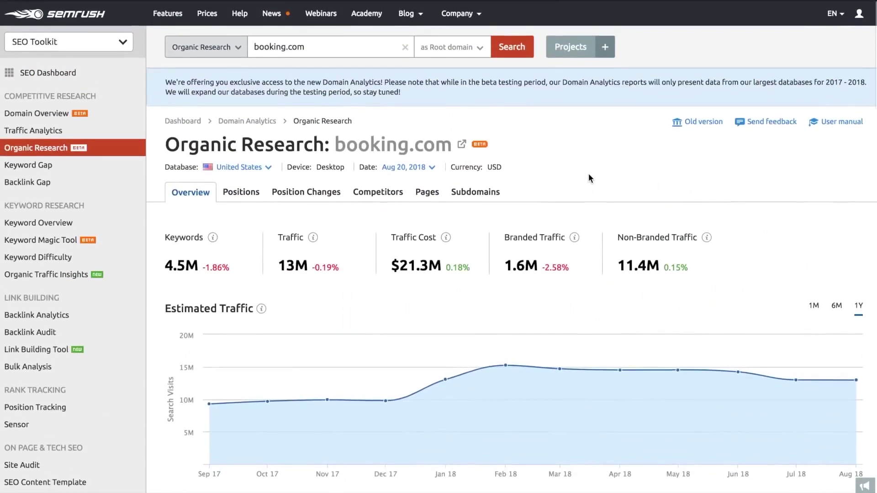
{"action": "left_click", "coordinate": [241, 191]}
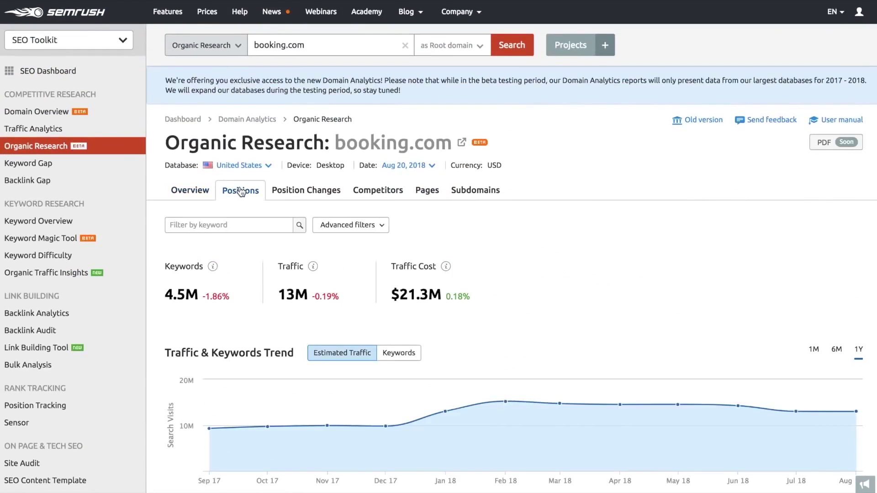
{"action": "left_click", "coordinate": [455, 47]}
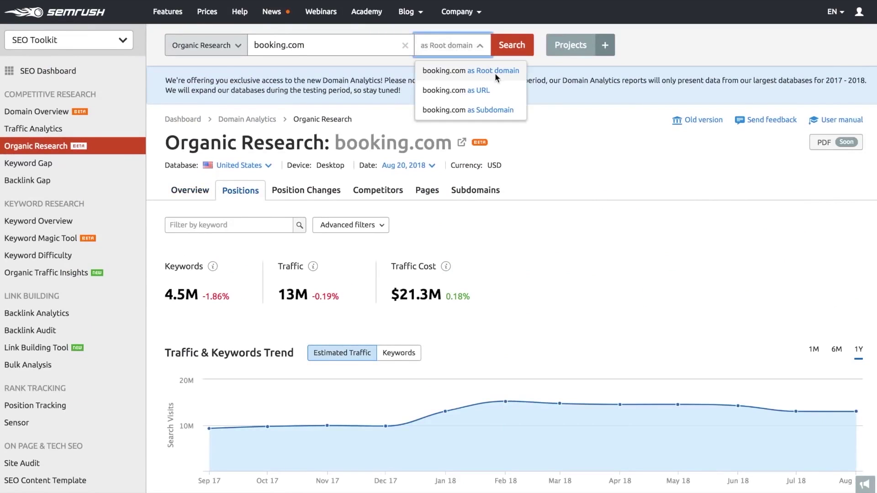
{"action": "left_click", "coordinate": [483, 48]}
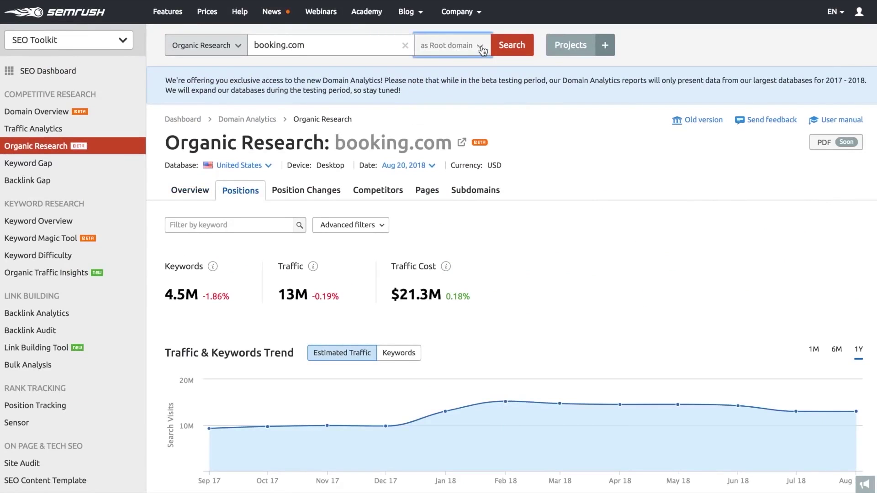
{"action": "scroll", "coordinate": [542, 137], "scroll_direction": "down", "scroll_amount": 2}
{"action": "scroll", "coordinate": [507, 163], "scroll_direction": "down", "scroll_amount": 2}
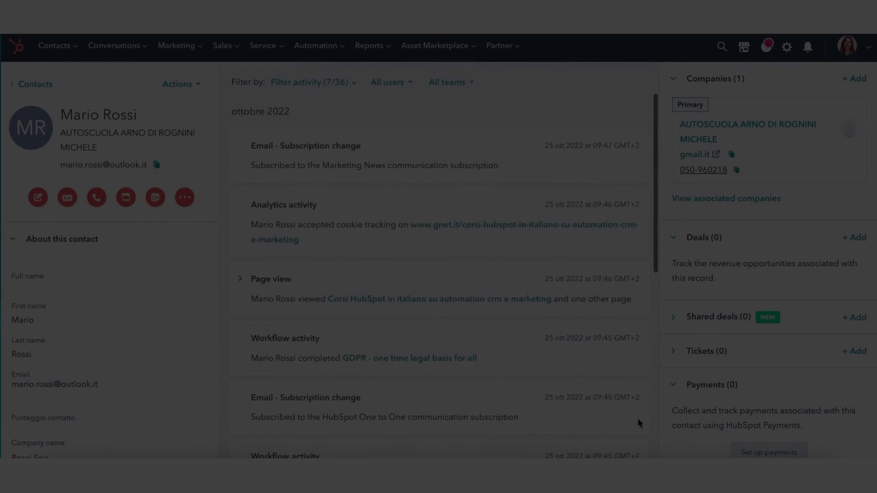
{"action": "scroll", "coordinate": [639, 423], "scroll_direction": "down", "scroll_amount": 2}
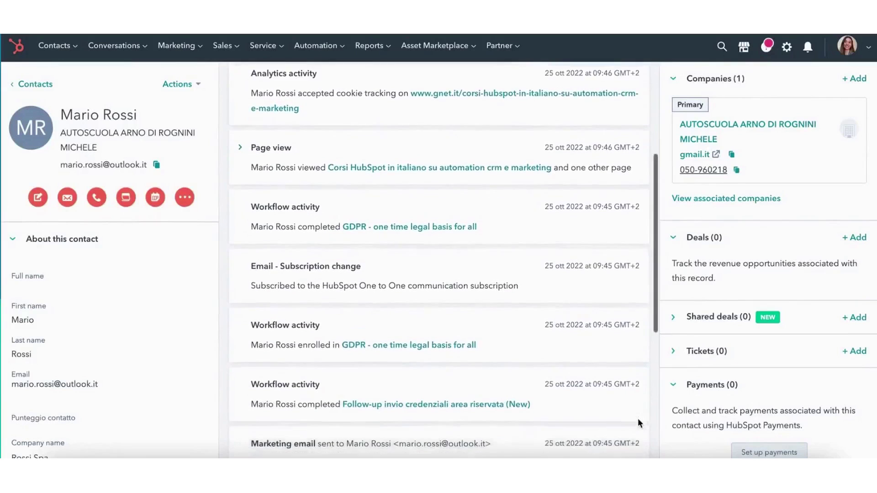
{"action": "scroll", "coordinate": [638, 422], "scroll_direction": "down", "scroll_amount": 2}
{"action": "scroll", "coordinate": [638, 423], "scroll_direction": "down", "scroll_amount": 1}
{"action": "scroll", "coordinate": [638, 423], "scroll_direction": "down", "scroll_amount": 1}
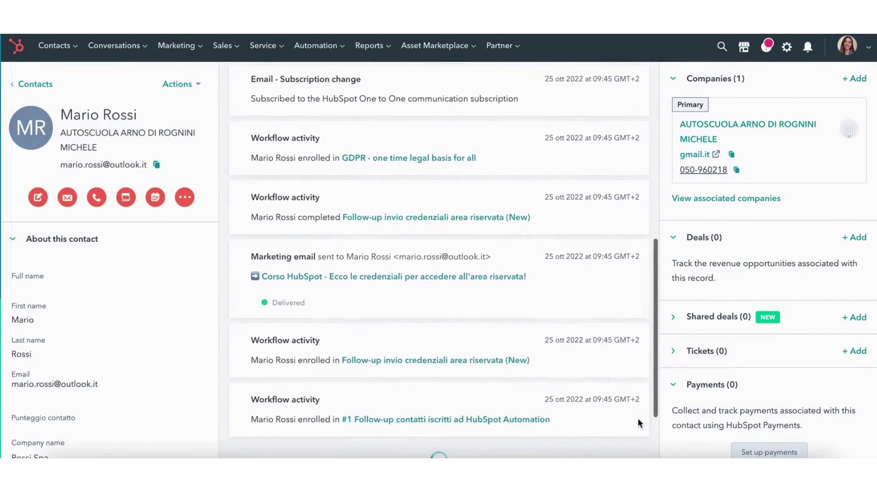
{"action": "scroll", "coordinate": [638, 423], "scroll_direction": "down", "scroll_amount": 2}
{"action": "scroll", "coordinate": [638, 422], "scroll_direction": "down", "scroll_amount": 1}
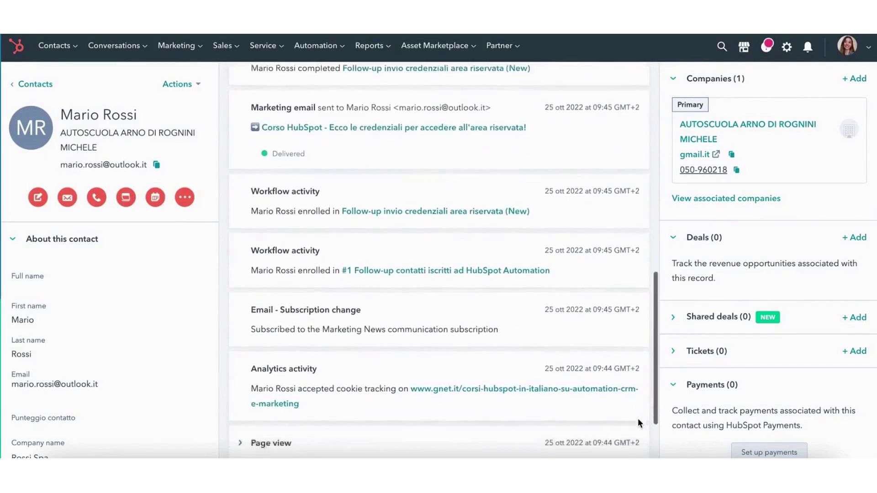
{"action": "scroll", "coordinate": [638, 423], "scroll_direction": "down", "scroll_amount": 1}
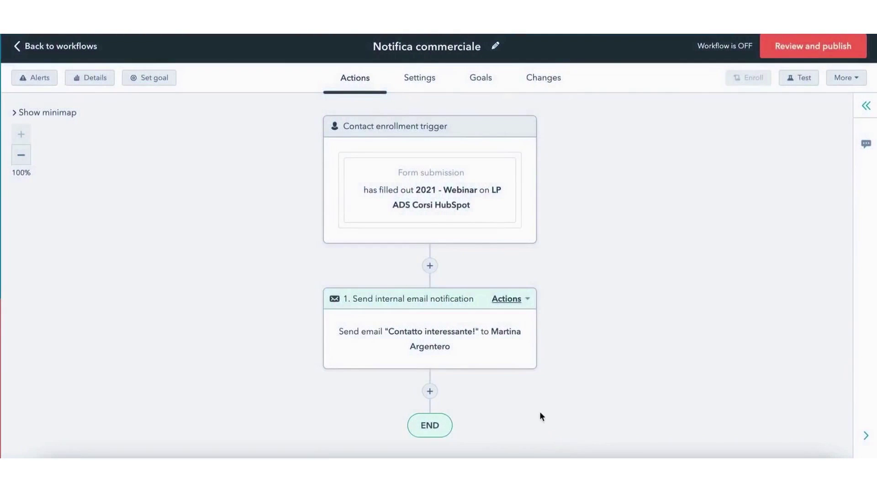
Step: Open the Notifica commerciale workflow's Send internal email notification action for review
{"action": "left_click", "coordinate": [492, 361]}
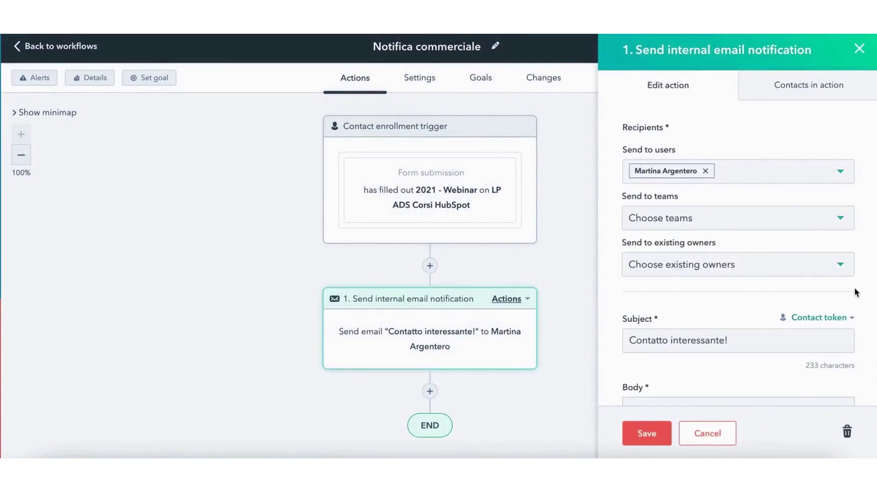
{"action": "scroll", "coordinate": [854, 293], "scroll_direction": "down", "scroll_amount": 1}
{"action": "scroll", "coordinate": [854, 293], "scroll_direction": "down", "scroll_amount": 1}
{"action": "scroll", "coordinate": [854, 292], "scroll_direction": "down", "scroll_amount": 1}
{"action": "scroll", "coordinate": [855, 293], "scroll_direction": "down", "scroll_amount": 1}
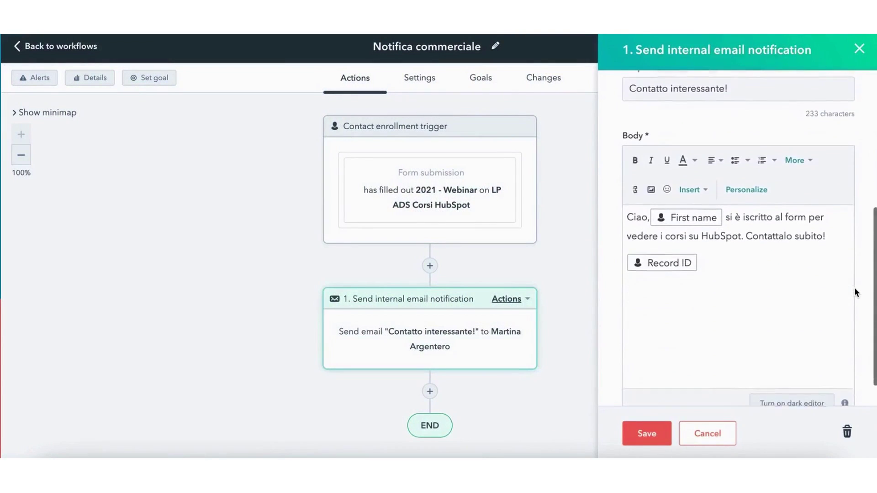
{"action": "scroll", "coordinate": [854, 293], "scroll_direction": "down", "scroll_amount": 1}
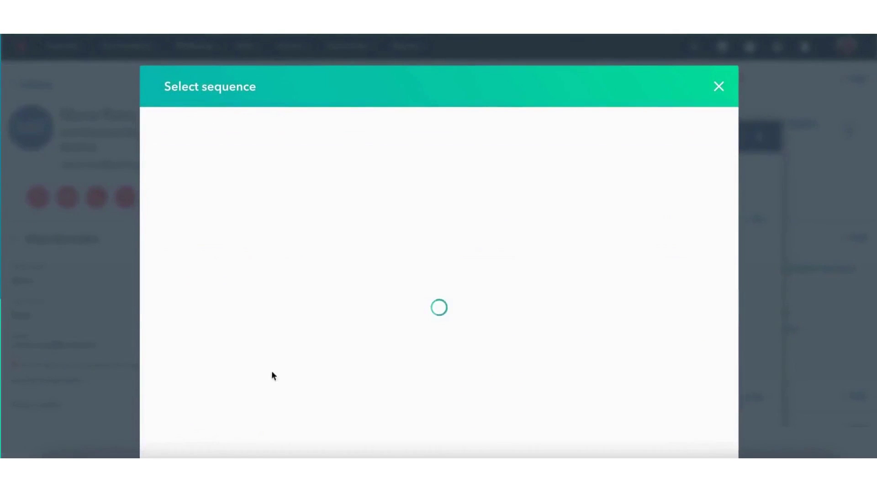
{"action": "scroll", "coordinate": [471, 308], "scroll_direction": "down", "scroll_amount": 2}
{"action": "scroll", "coordinate": [470, 308], "scroll_direction": "down", "scroll_amount": 2}
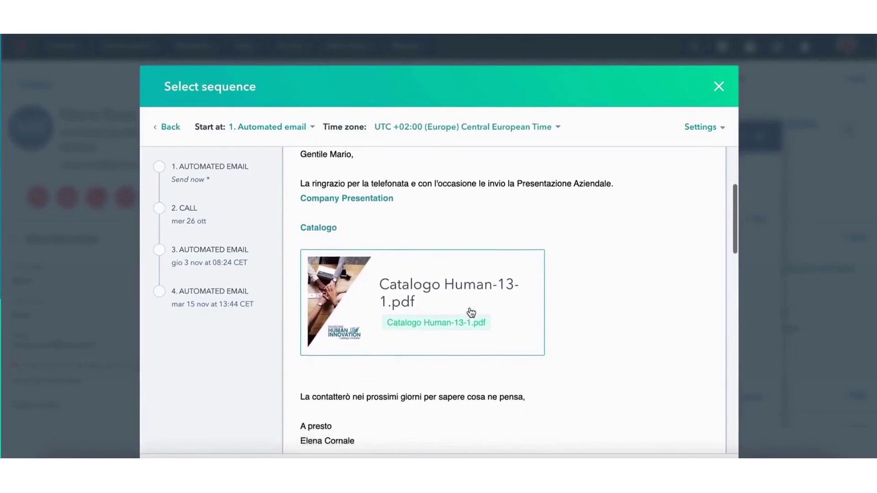
{"action": "scroll", "coordinate": [470, 308], "scroll_direction": "down", "scroll_amount": 2}
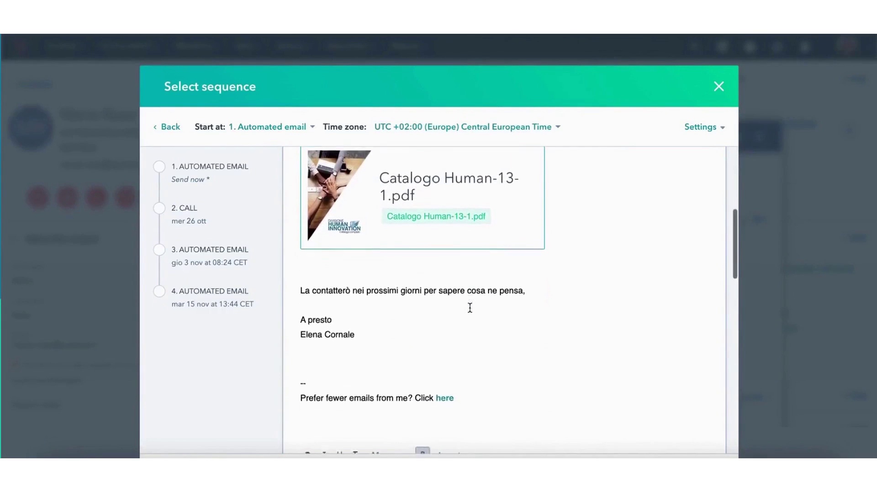
{"action": "scroll", "coordinate": [470, 308], "scroll_direction": "down", "scroll_amount": 2}
{"action": "scroll", "coordinate": [471, 313], "scroll_direction": "down", "scroll_amount": 2}
{"action": "scroll", "coordinate": [470, 313], "scroll_direction": "down", "scroll_amount": 1}
{"action": "scroll", "coordinate": [470, 310], "scroll_direction": "down", "scroll_amount": 2}
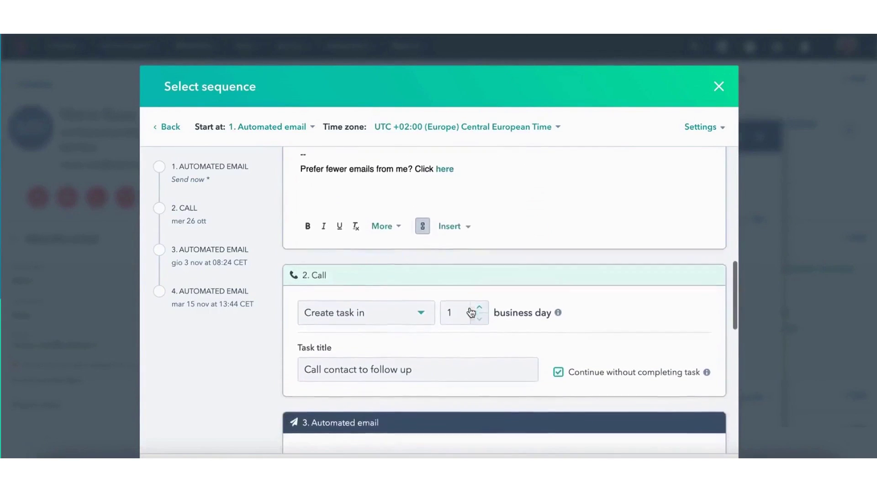
Step: Start the selected sequence to enroll Mario Rossi
{"action": "left_click", "coordinate": [228, 439]}
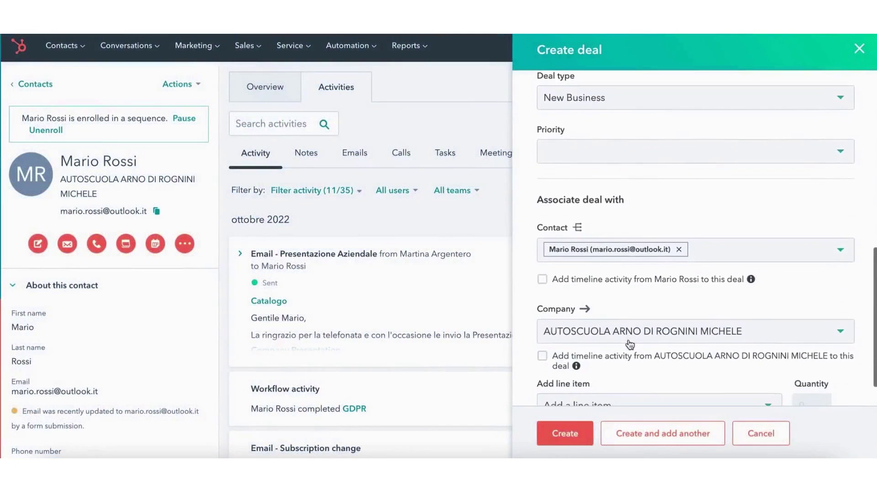
{"action": "scroll", "coordinate": [629, 344], "scroll_direction": "down", "scroll_amount": 1}
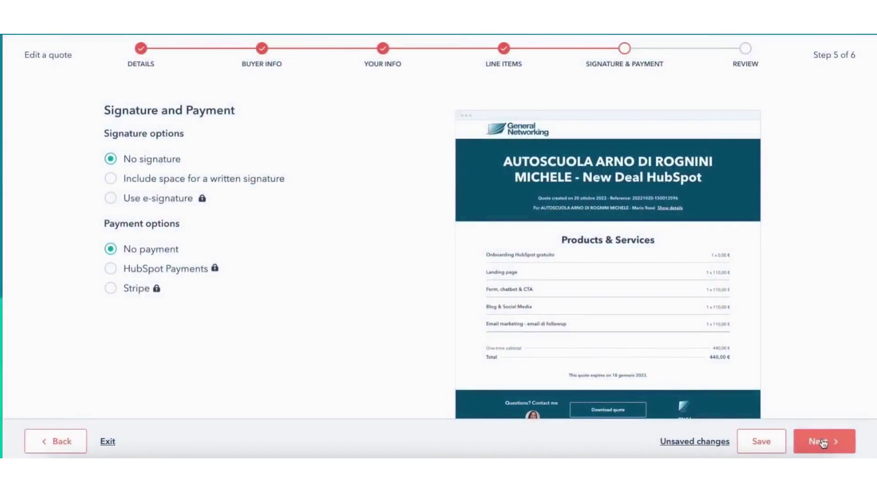
Step: Finish the AUTOSCUOLA quote without signature or payment and close the confirmation to email it
{"action": "left_click", "coordinate": [823, 443]}
{"action": "left_click", "coordinate": [408, 317]}
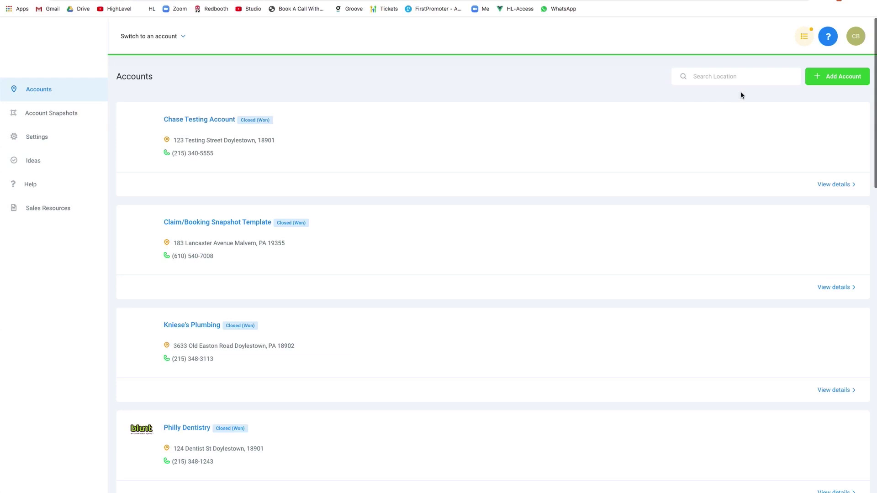
{"action": "scroll", "coordinate": [521, 170], "scroll_direction": "down", "scroll_amount": 1}
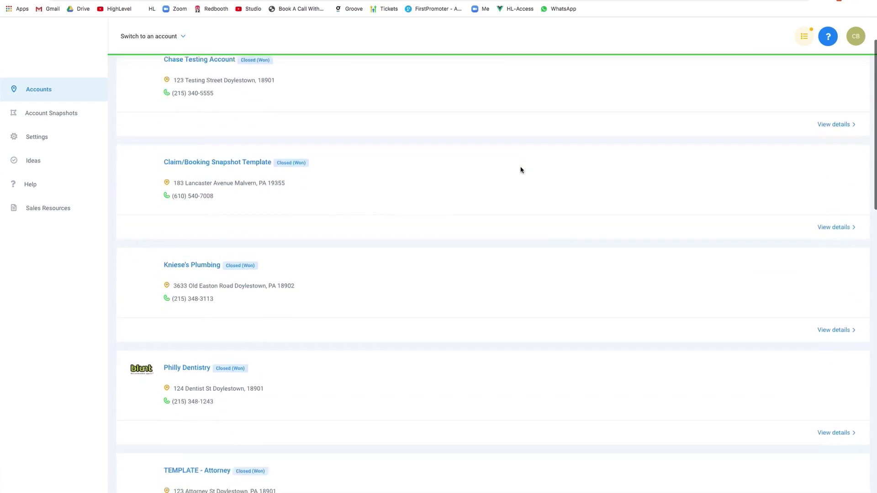
{"action": "scroll", "coordinate": [521, 171], "scroll_direction": "down", "scroll_amount": 3}
{"action": "scroll", "coordinate": [521, 170], "scroll_direction": "down", "scroll_amount": 4}
{"action": "scroll", "coordinate": [521, 170], "scroll_direction": "down", "scroll_amount": 4}
{"action": "scroll", "coordinate": [521, 170], "scroll_direction": "up", "scroll_amount": 5}
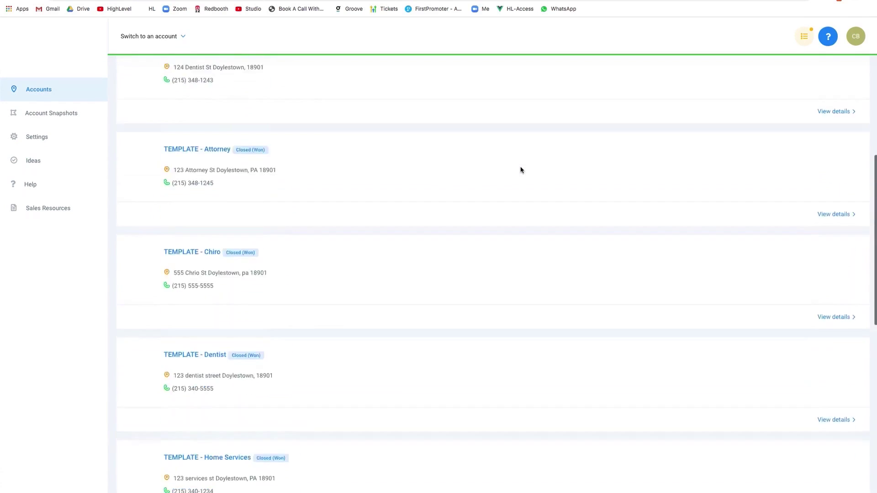
{"action": "scroll", "coordinate": [521, 171], "scroll_direction": "up", "scroll_amount": 5}
Step: Browse snapshot templates and read the Attorney Snapshot setup guide
{"action": "left_click", "coordinate": [838, 76]}
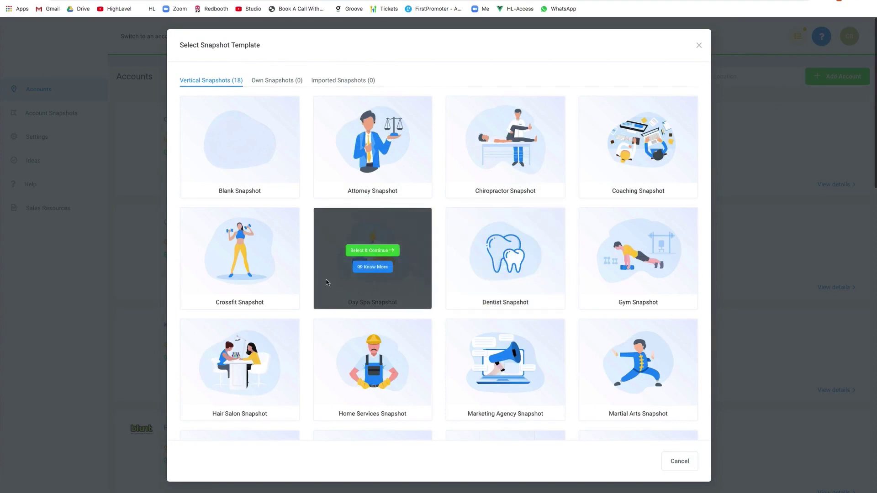
{"action": "left_click", "coordinate": [379, 158]}
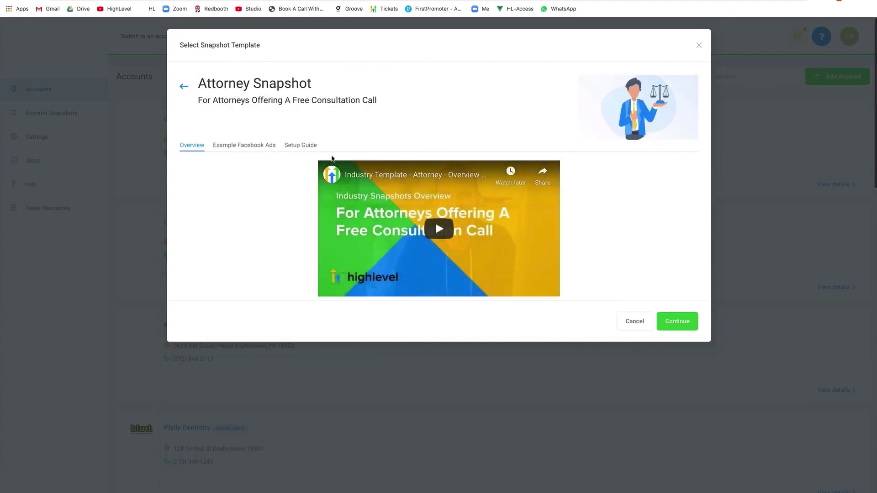
{"action": "left_click", "coordinate": [307, 147]}
{"action": "scroll", "coordinate": [546, 310], "scroll_direction": "down", "scroll_amount": 2}
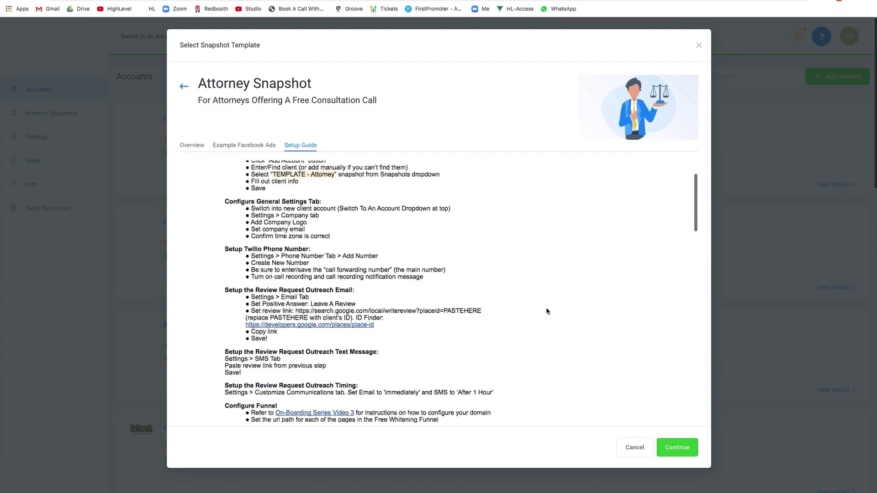
{"action": "scroll", "coordinate": [547, 309], "scroll_direction": "down", "scroll_amount": 5}
{"action": "scroll", "coordinate": [546, 309], "scroll_direction": "down", "scroll_amount": 1}
Step: Close the setup guide and switch into the Chase Testing Account
{"action": "left_click", "coordinate": [699, 45]}
{"action": "left_click", "coordinate": [153, 38]}
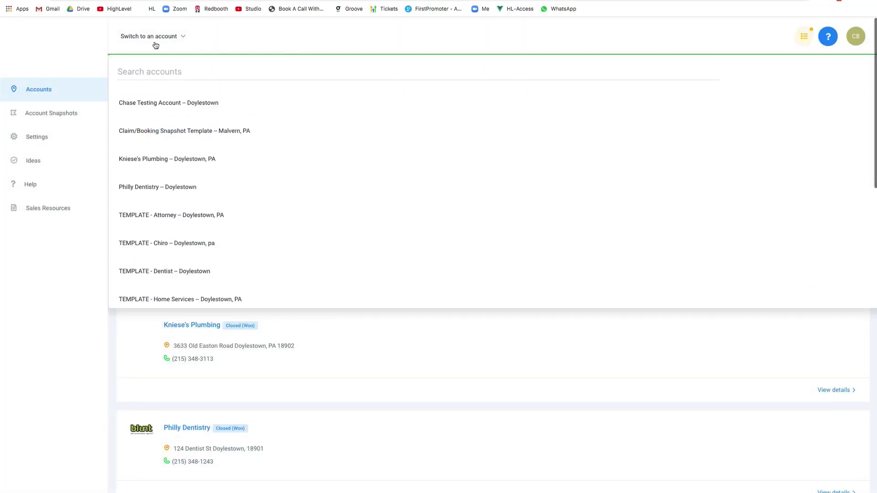
{"action": "left_click", "coordinate": [166, 103]}
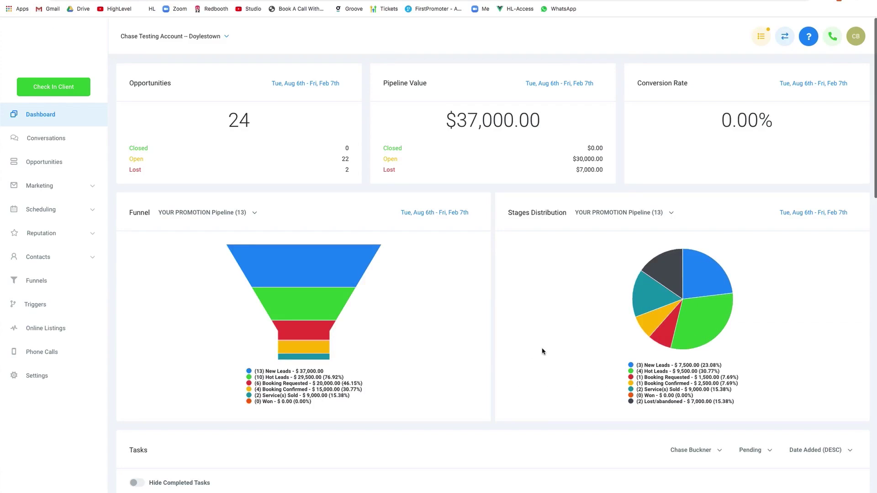
{"action": "scroll", "coordinate": [668, 250], "scroll_direction": "down", "scroll_amount": 3}
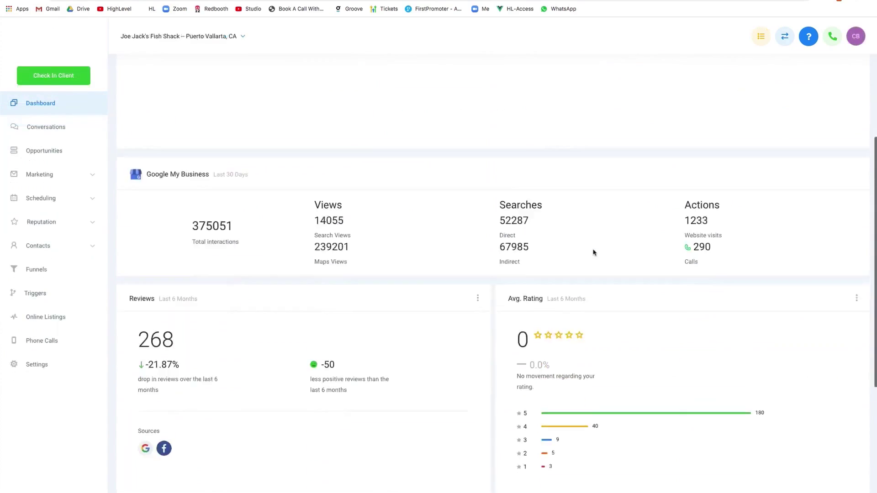
{"action": "scroll", "coordinate": [594, 252], "scroll_direction": "down", "scroll_amount": 2}
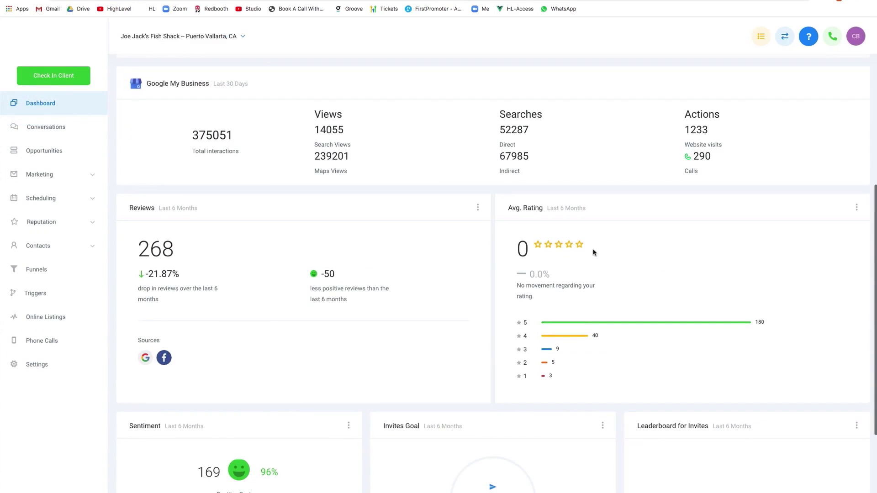
{"action": "scroll", "coordinate": [594, 252], "scroll_direction": "down", "scroll_amount": 3}
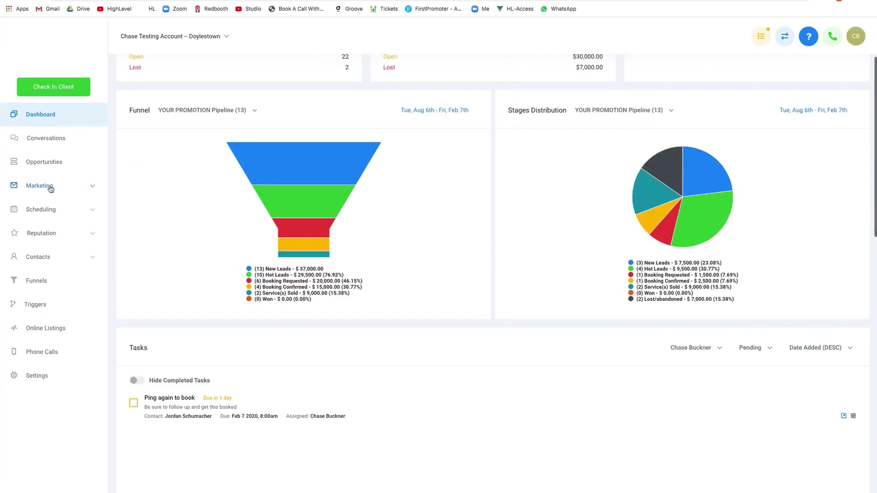
Step: Open the YOUR OFFER Claim form from Marketing's form list for editing
{"action": "left_click", "coordinate": [49, 186]}
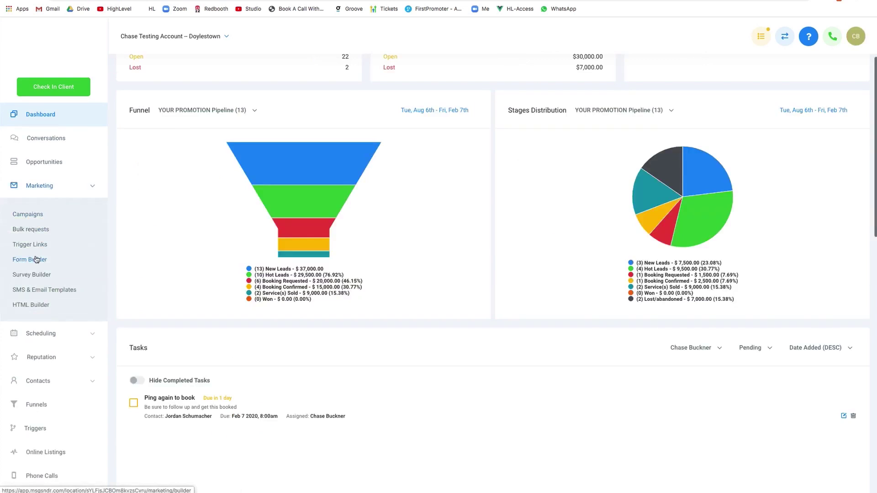
{"action": "left_click", "coordinate": [34, 260]}
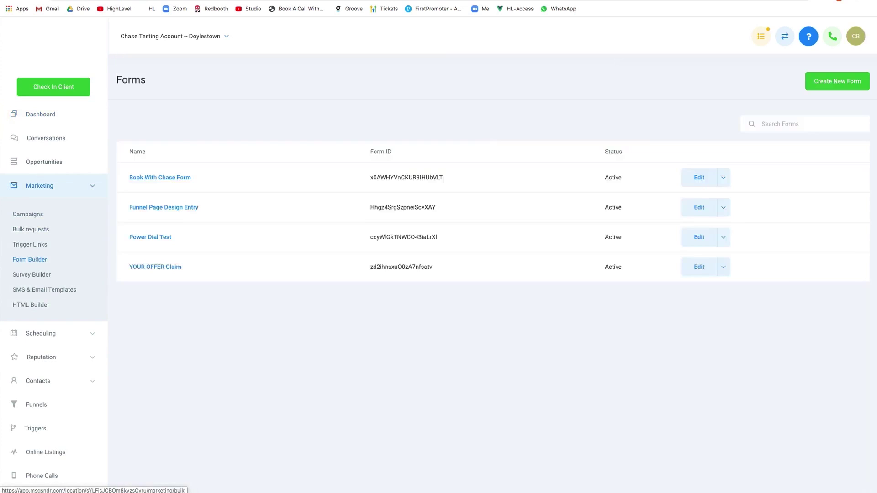
{"action": "left_click", "coordinate": [153, 267]}
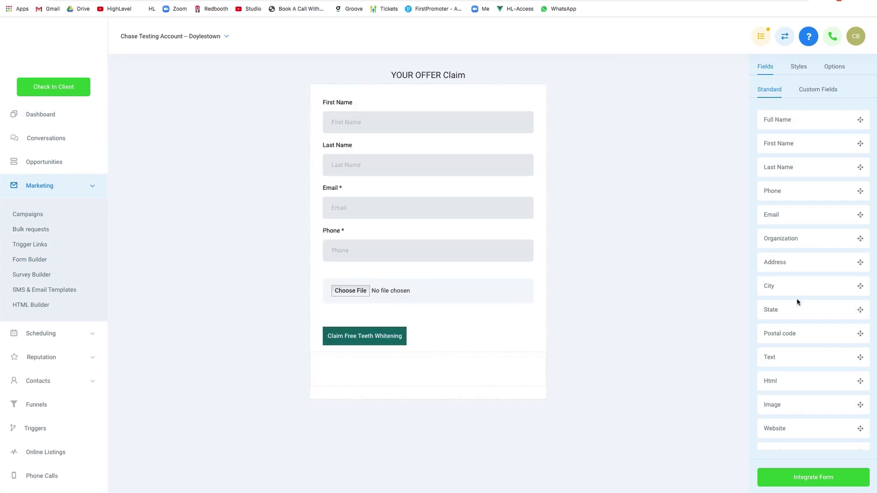
Step: Drag the Drop Down Tester custom field below the file upload and view Styles
{"action": "left_click", "coordinate": [813, 92]}
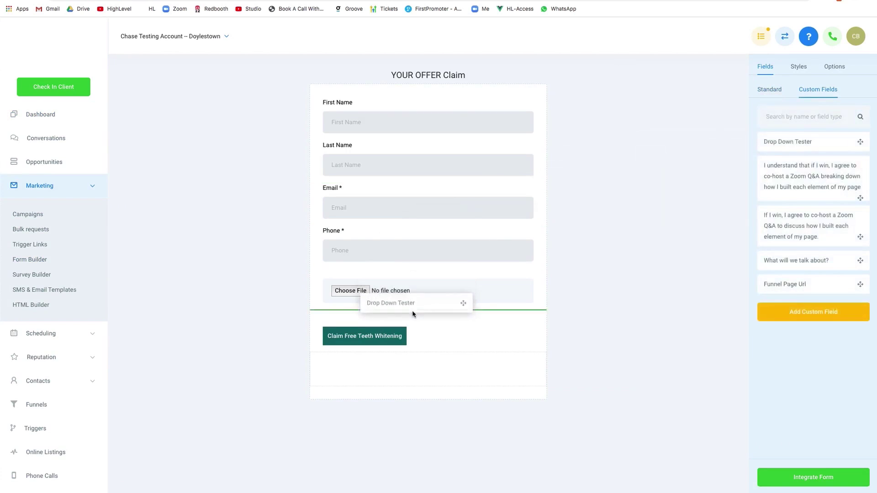
{"action": "left_click_drag", "start_coordinate": [411, 292], "coordinate": [411, 304]}
{"action": "left_click", "coordinate": [799, 67]}
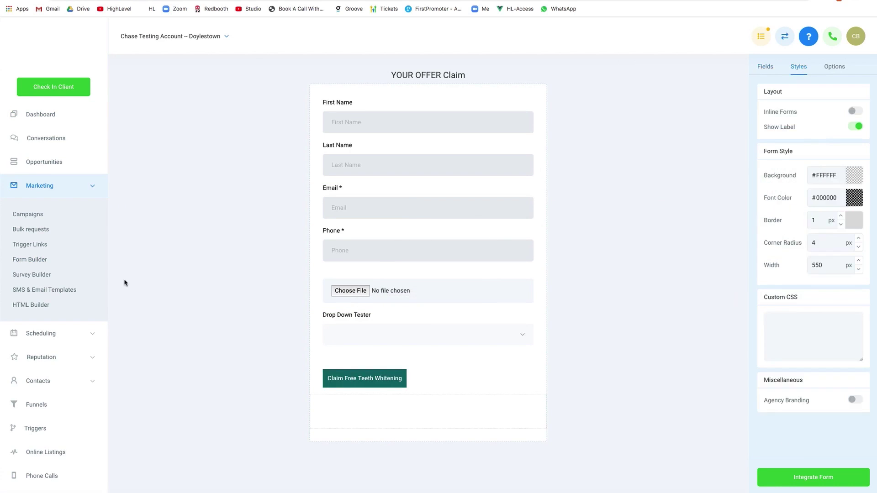
Step: Open the Ravioli's page in the builder, browse Elements and select the hero section
{"action": "left_click", "coordinate": [37, 282]}
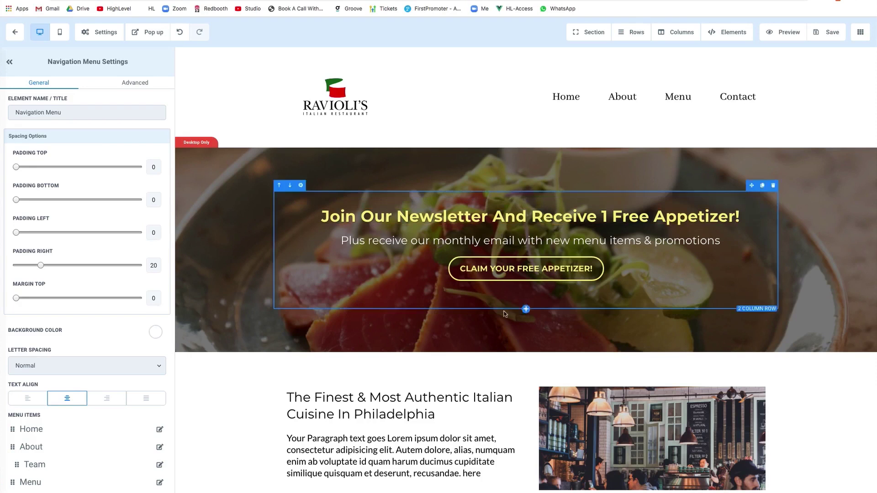
{"action": "left_click", "coordinate": [728, 32]}
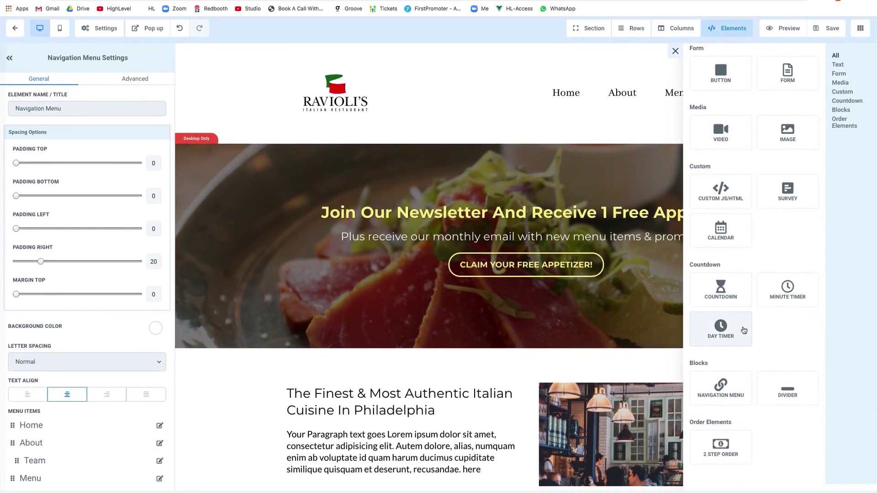
{"action": "scroll", "coordinate": [720, 329], "scroll_direction": "up", "scroll_amount": 3}
{"action": "left_click", "coordinate": [635, 180]}
{"action": "mouse_move", "coordinate": [677, 97]}
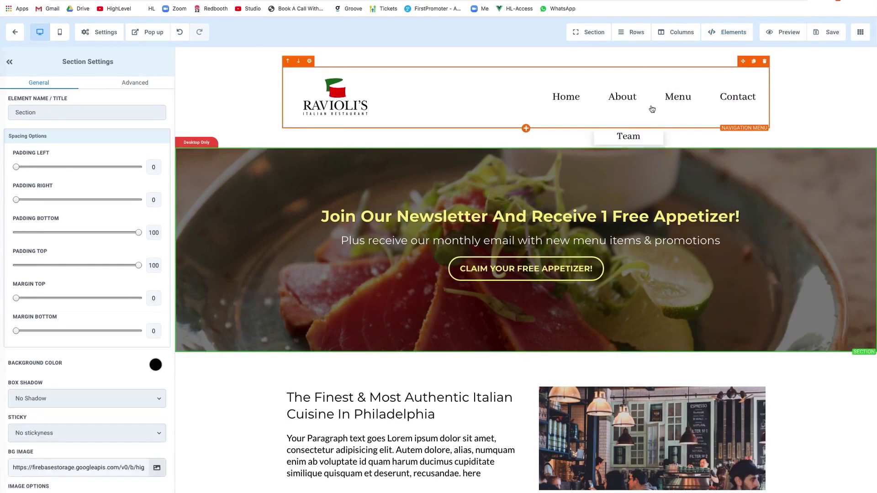
Step: Preview the page in mobile layout, testing the hamburger menu and the exit popup
{"action": "left_click", "coordinate": [61, 32]}
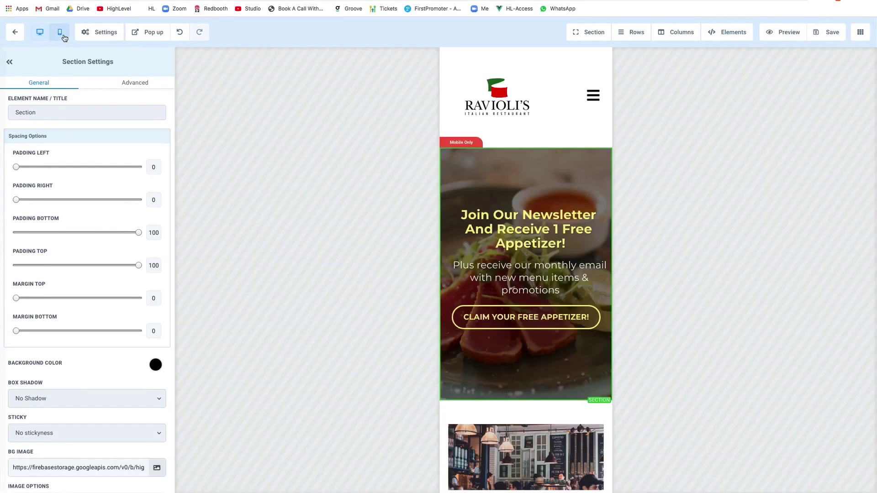
{"action": "scroll", "coordinate": [507, 206], "scroll_direction": "down", "scroll_amount": 3}
{"action": "scroll", "coordinate": [506, 206], "scroll_direction": "up", "scroll_amount": 1}
{"action": "scroll", "coordinate": [506, 206], "scroll_direction": "up", "scroll_amount": 2}
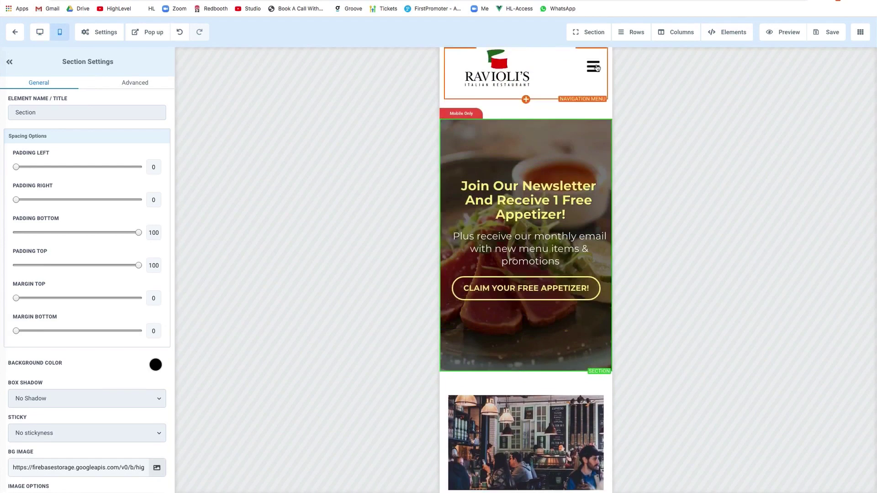
{"action": "left_click", "coordinate": [595, 69]}
{"action": "left_click", "coordinate": [454, 63]}
{"action": "left_click", "coordinate": [145, 33]}
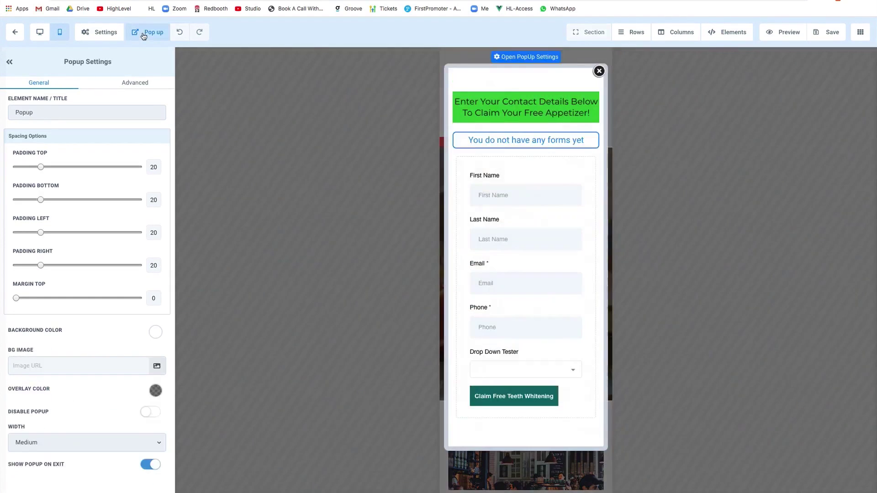
{"action": "left_click", "coordinate": [599, 73]}
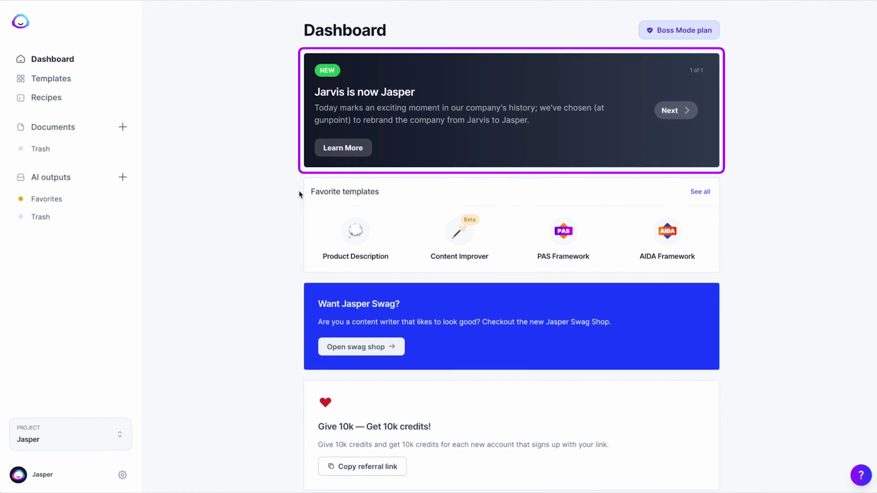
{"action": "scroll", "coordinate": [300, 192], "scroll_direction": "down", "scroll_amount": 3}
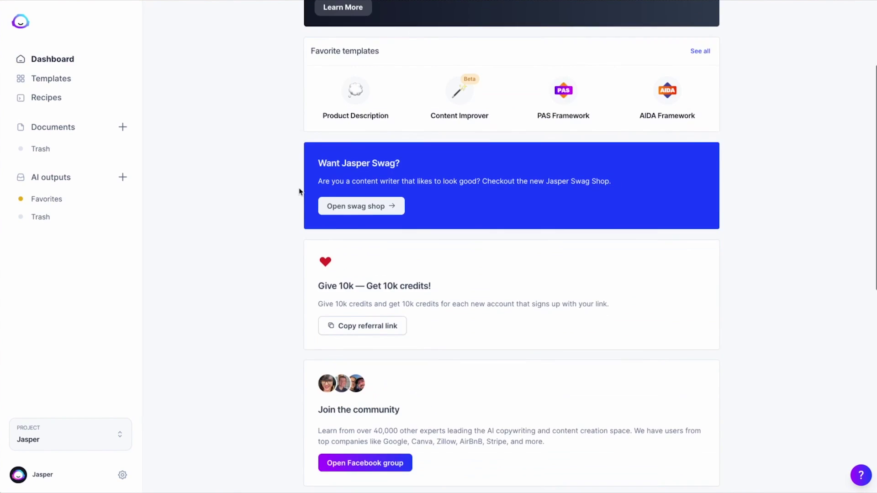
Step: Star Blog Post Outline in Jasper's Templates library, then go back to the Dashboard
{"action": "left_click", "coordinate": [69, 79]}
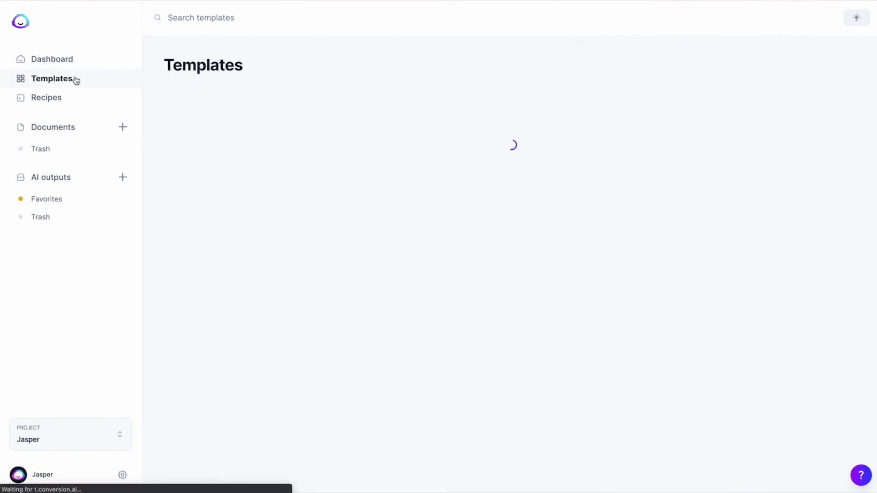
{"action": "scroll", "coordinate": [416, 178], "scroll_direction": "down", "scroll_amount": 3}
{"action": "left_click", "coordinate": [417, 180]}
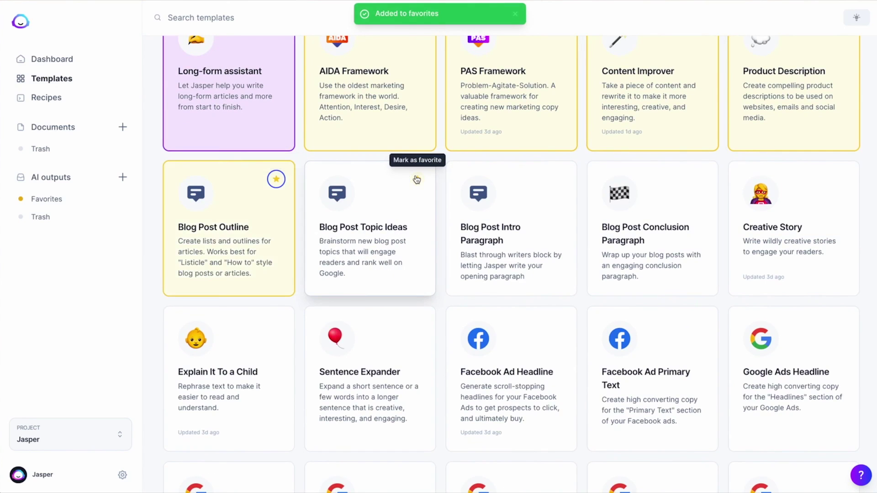
{"action": "left_click", "coordinate": [52, 59]}
{"action": "scroll", "coordinate": [368, 88], "scroll_direction": "down", "scroll_amount": 5}
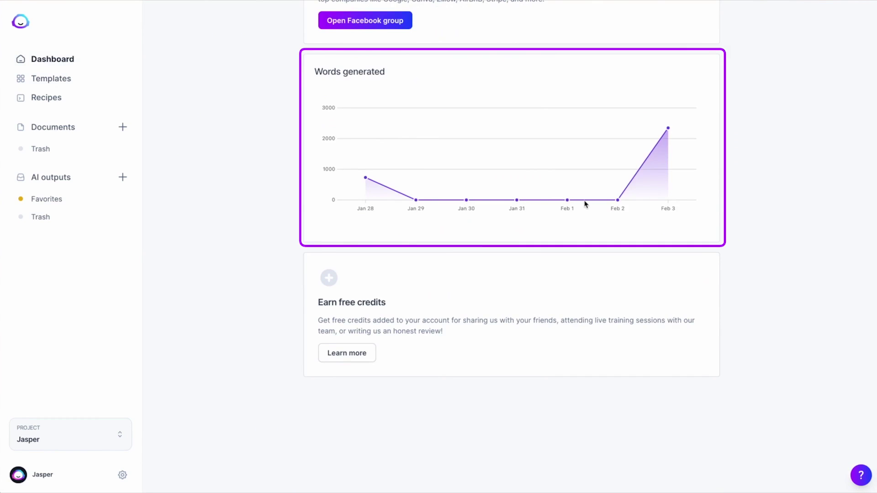
{"action": "scroll", "coordinate": [295, 146], "scroll_direction": "up", "scroll_amount": 4}
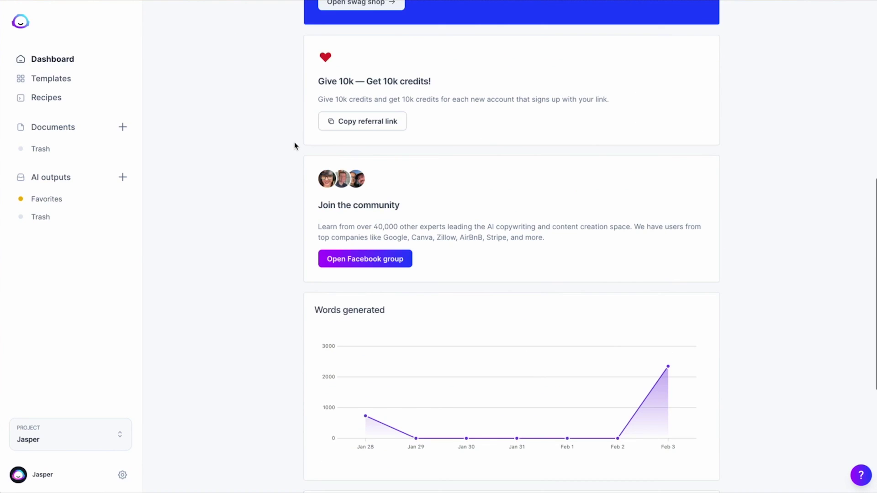
{"action": "scroll", "coordinate": [295, 146], "scroll_direction": "down", "scroll_amount": 3}
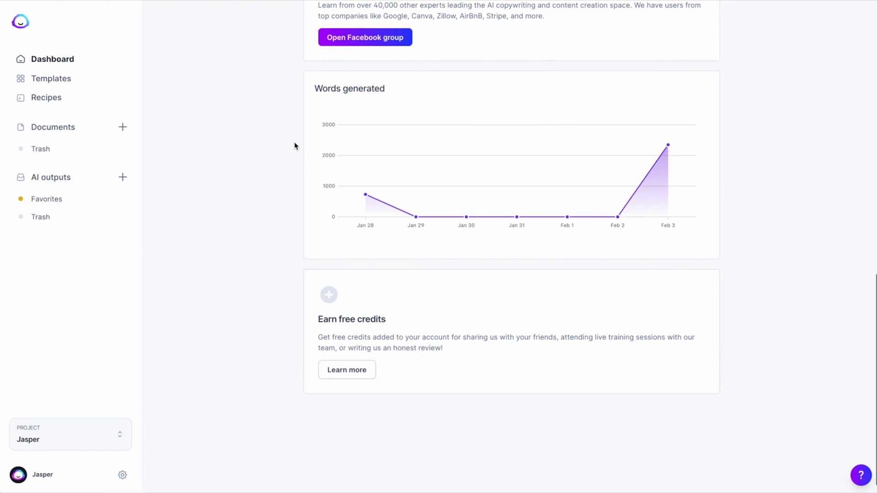
{"action": "scroll", "coordinate": [294, 145], "scroll_direction": "up", "scroll_amount": 6}
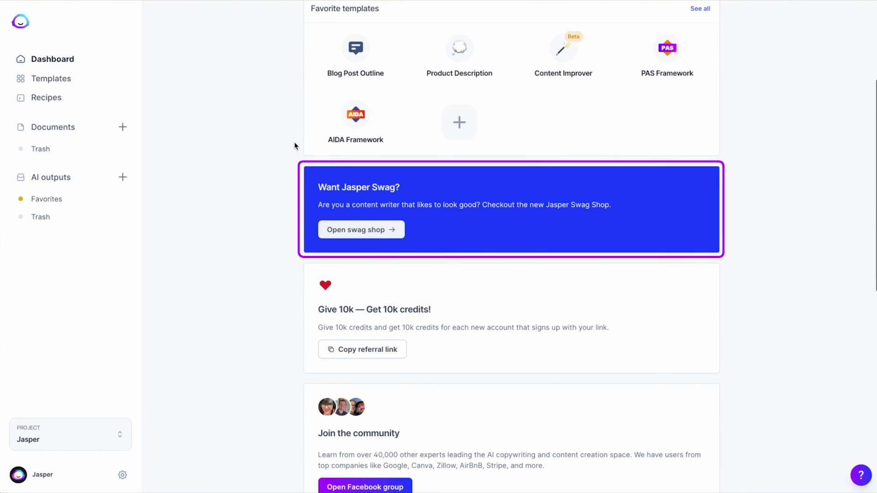